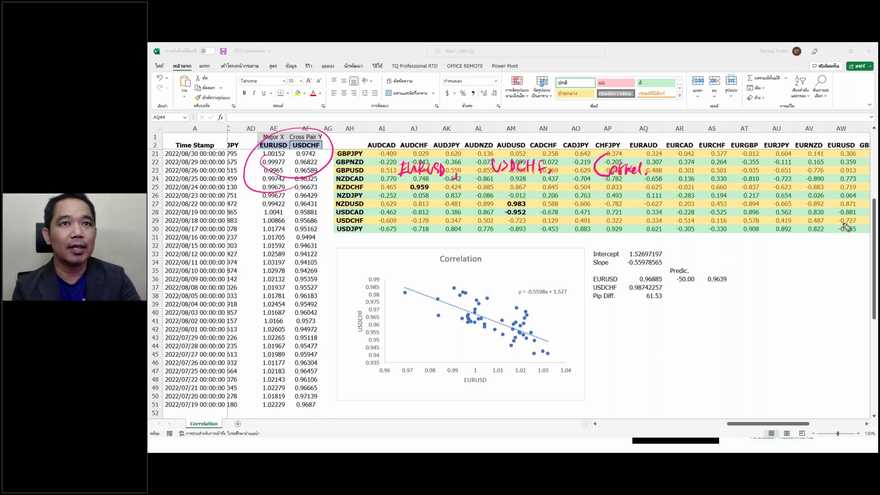
Step: Circle the EURUSD–USDCHF correlation in the matrix with the pen and handwrite 72% beside the scatter chart
{"action": "mouse_move", "coordinate": [845, 215]}
{"action": "left_mouse_down"}
{"action": "mouse_move", "coordinate": [830, 224]}
{"action": "mouse_move", "coordinate": [845, 232]}
{"action": "mouse_move", "coordinate": [831, 224]}
{"action": "left_mouse_up"}
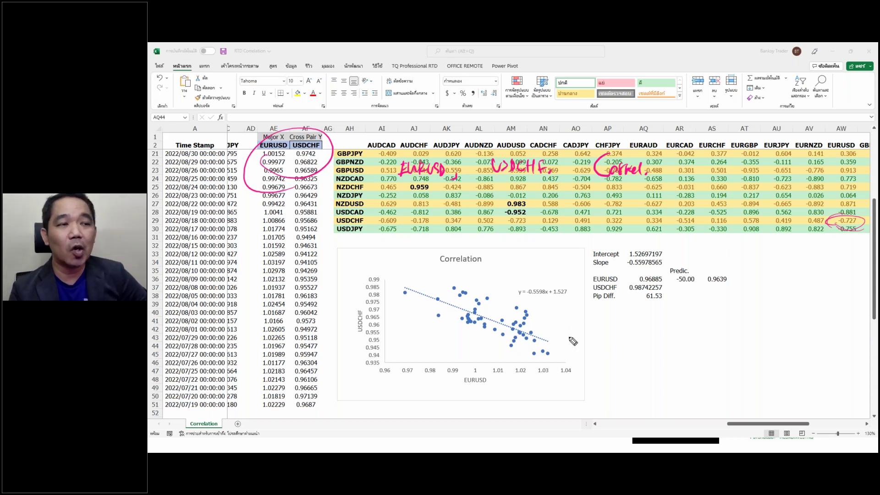
{"action": "mouse_move", "coordinate": [561, 327]}
{"action": "left_mouse_down"}
{"action": "mouse_move", "coordinate": [578, 323]}
{"action": "mouse_move", "coordinate": [570, 337]}
{"action": "mouse_move", "coordinate": [587, 334]}
{"action": "mouse_move", "coordinate": [598, 316]}
{"action": "left_mouse_up"}
{"action": "left_click", "coordinate": [594, 336]}
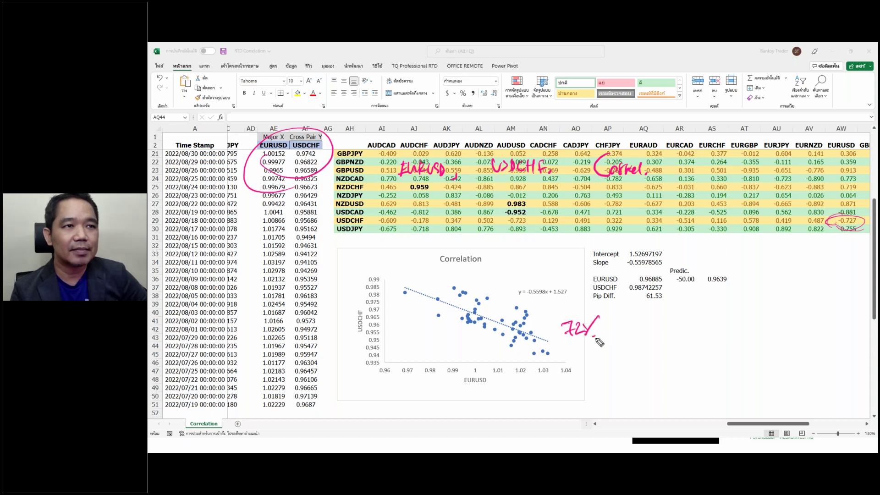
Step: Mark the scatter chart's USDCHF axis, both coordinates of the first data point and the trendline equation with ink
{"action": "left_click_drag", "start_coordinate": [374, 333], "coordinate": [373, 328]}
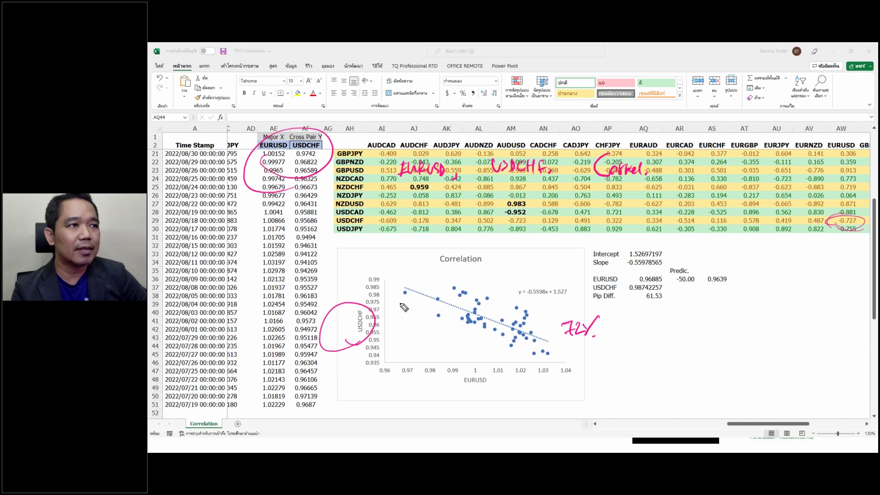
{"action": "left_click_drag", "start_coordinate": [388, 329], "coordinate": [388, 291]}
{"action": "left_click_drag", "start_coordinate": [429, 350], "coordinate": [408, 347]}
{"action": "left_click", "coordinate": [405, 359]}
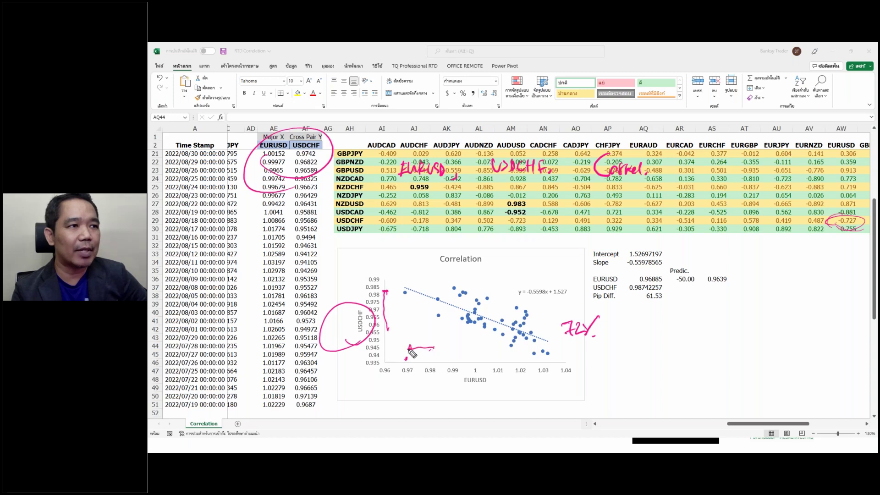
{"action": "mouse_move", "coordinate": [431, 290]}
{"action": "left_mouse_down"}
{"action": "mouse_move", "coordinate": [400, 289]}
{"action": "mouse_move", "coordinate": [411, 300]}
{"action": "left_mouse_up"}
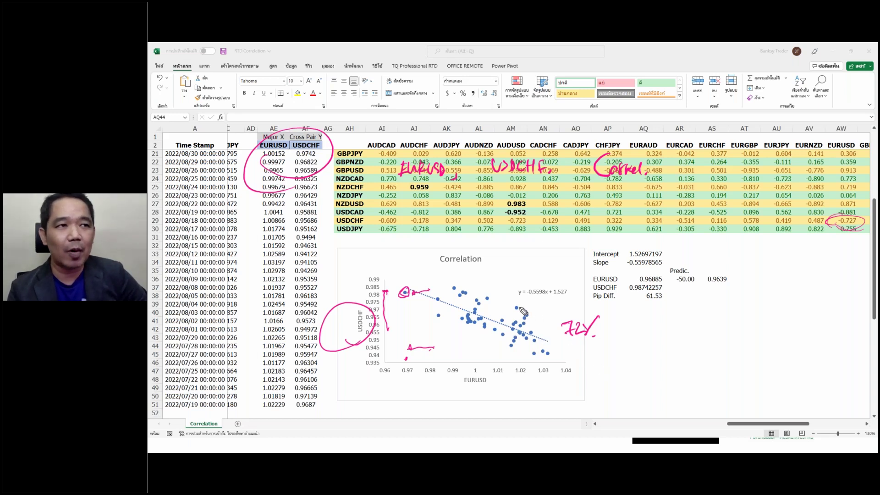
{"action": "mouse_move", "coordinate": [506, 300]}
{"action": "left_mouse_down"}
{"action": "mouse_move", "coordinate": [578, 304]}
{"action": "mouse_move", "coordinate": [507, 309]}
{"action": "left_mouse_up"}
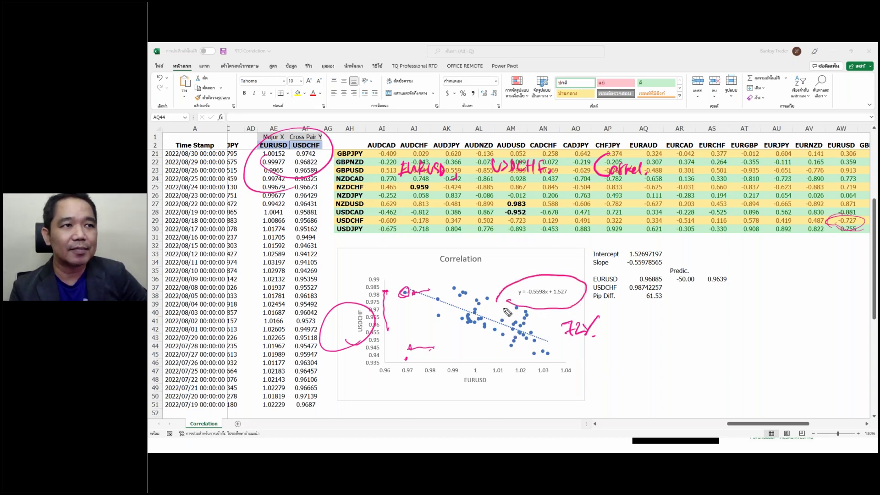
Step: Handwrite y = bx + a below the regression figures, underline b and the equation's slope, and clear the ink
{"action": "left_click_drag", "start_coordinate": [624, 339], "coordinate": [633, 356]}
{"action": "left_click_drag", "start_coordinate": [638, 340], "coordinate": [619, 379]}
{"action": "left_click_drag", "start_coordinate": [644, 350], "coordinate": [692, 359]}
{"action": "mouse_move", "coordinate": [692, 347]}
{"action": "left_mouse_down"}
{"action": "mouse_move", "coordinate": [683, 360]}
{"action": "mouse_move", "coordinate": [717, 350]}
{"action": "left_mouse_up"}
{"action": "mouse_move", "coordinate": [707, 342]}
{"action": "left_mouse_down"}
{"action": "mouse_move", "coordinate": [705, 364]}
{"action": "mouse_move", "coordinate": [736, 355]}
{"action": "left_mouse_up"}
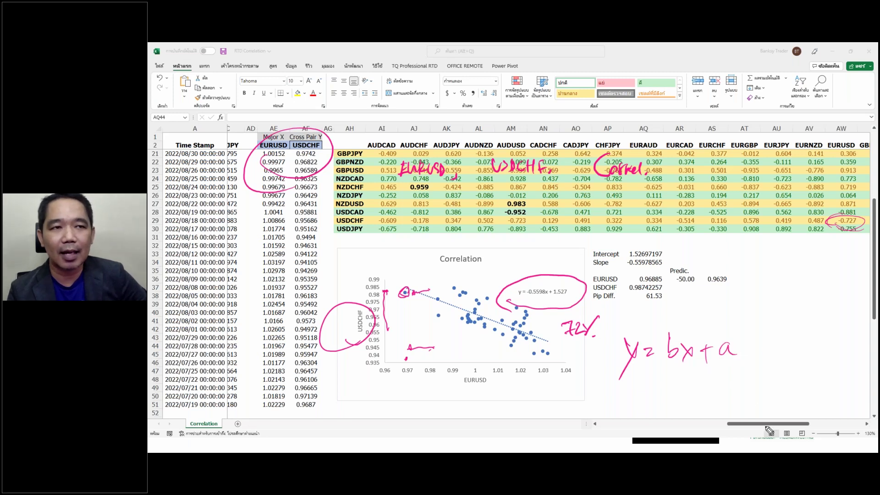
{"action": "left_click_drag", "start_coordinate": [668, 369], "coordinate": [675, 376]}
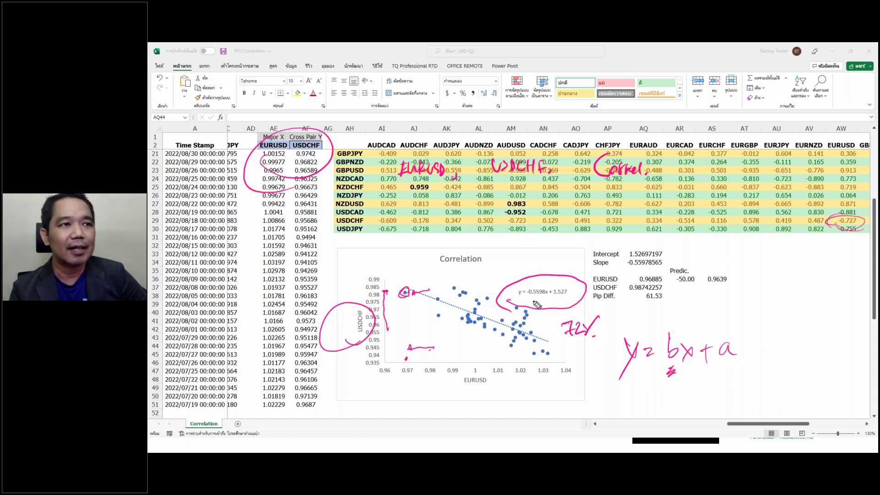
{"action": "left_click_drag", "start_coordinate": [527, 298], "coordinate": [540, 298]}
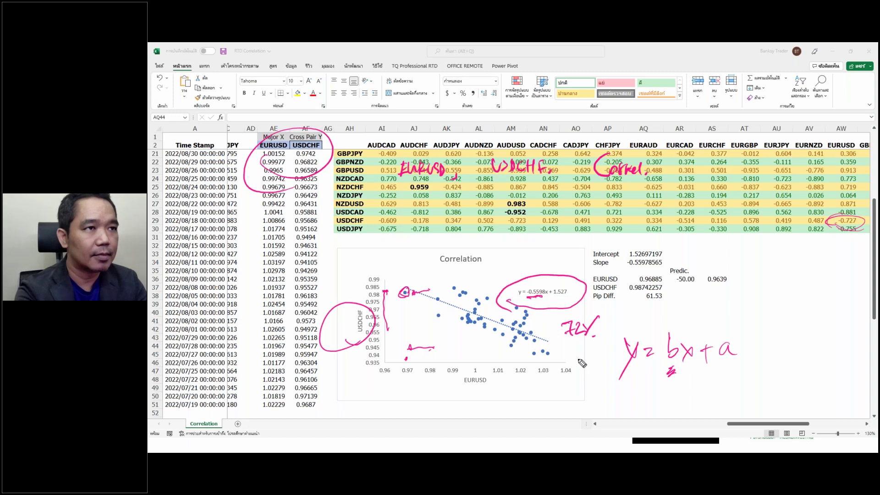
{"action": "key", "text": "Escape"}
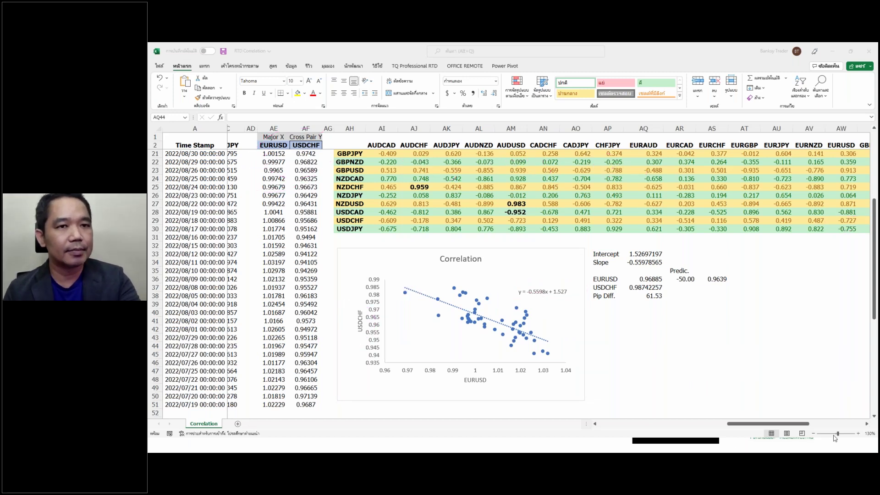
Step: Examine the Correlation chart with its trendline equation, the intercept and slope figures, and the Pip Diff. formula
{"action": "left_click", "coordinate": [850, 434]}
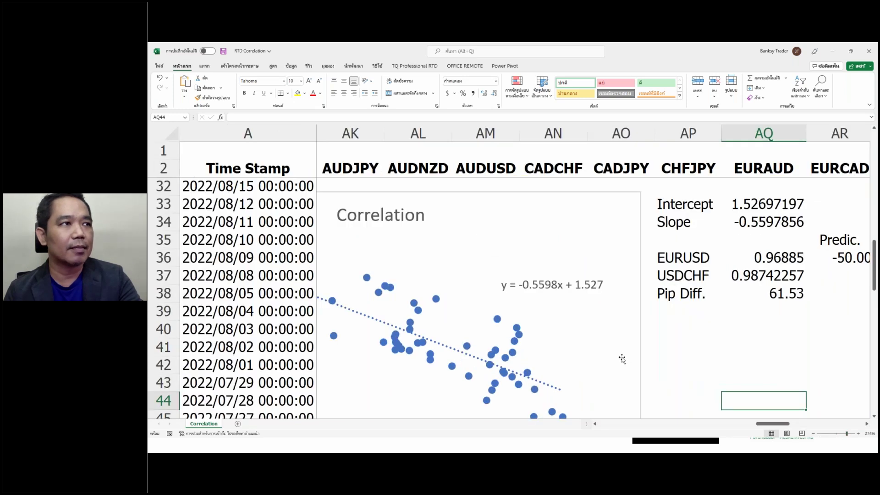
{"action": "scroll", "coordinate": [625, 360], "scroll_direction": "right", "scroll_amount": 5}
{"action": "scroll", "coordinate": [623, 358], "scroll_direction": "left", "scroll_amount": 5}
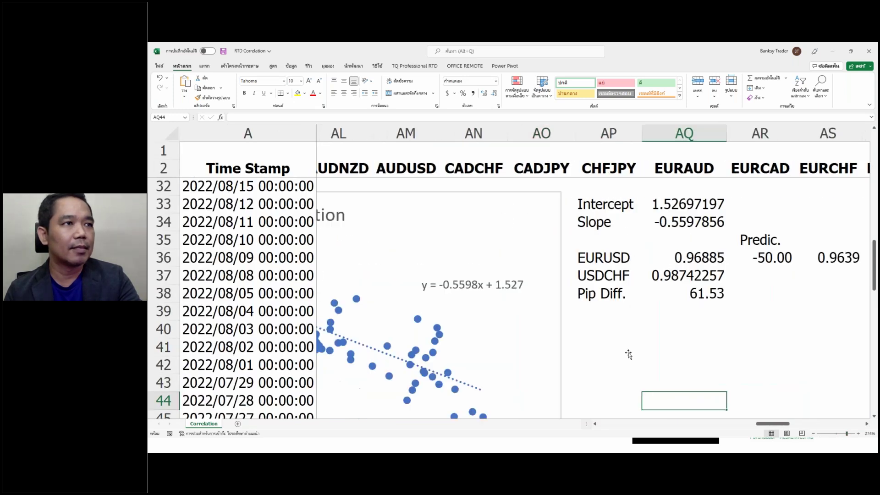
{"action": "scroll", "coordinate": [628, 355], "scroll_direction": "left", "scroll_amount": 2}
{"action": "scroll", "coordinate": [628, 356], "scroll_direction": "down", "scroll_amount": 1}
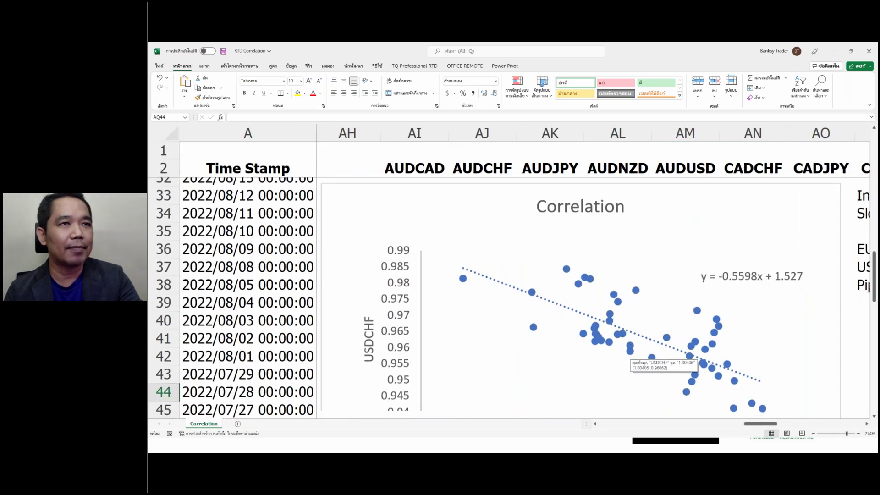
{"action": "scroll", "coordinate": [628, 356], "scroll_direction": "up", "scroll_amount": 1}
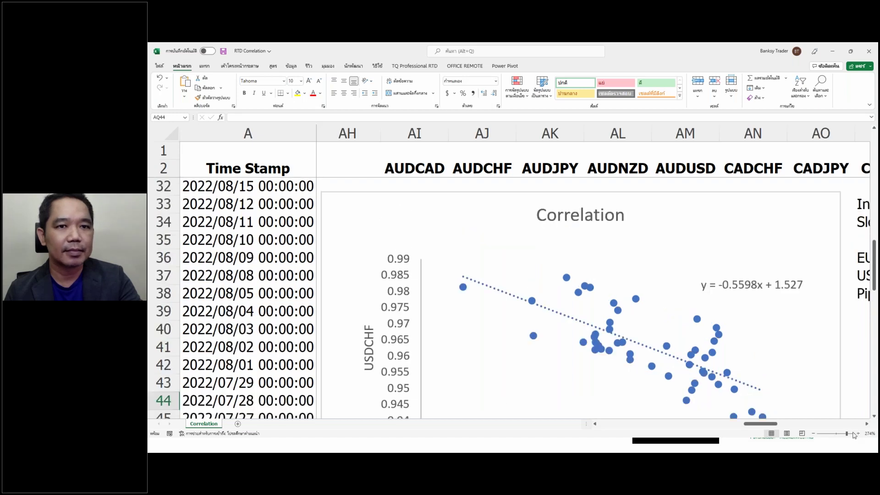
{"action": "left_click_drag", "start_coordinate": [841, 433], "coordinate": [838, 434]}
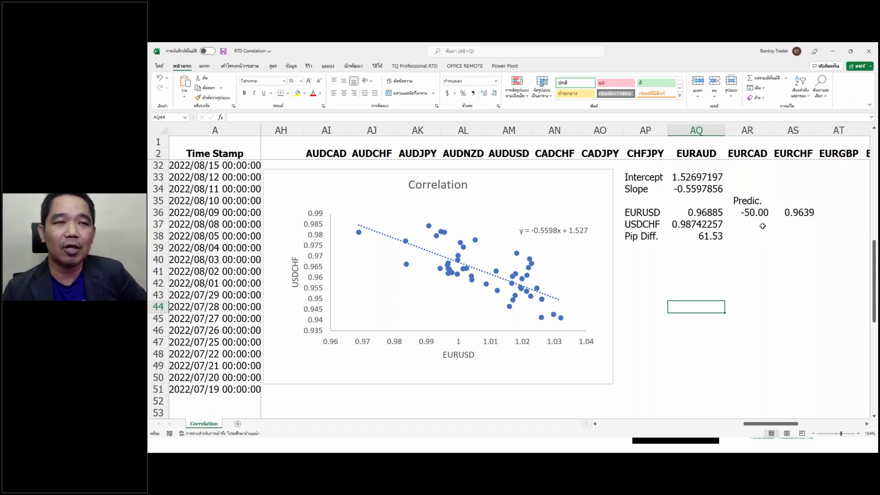
{"action": "left_click", "coordinate": [697, 237]}
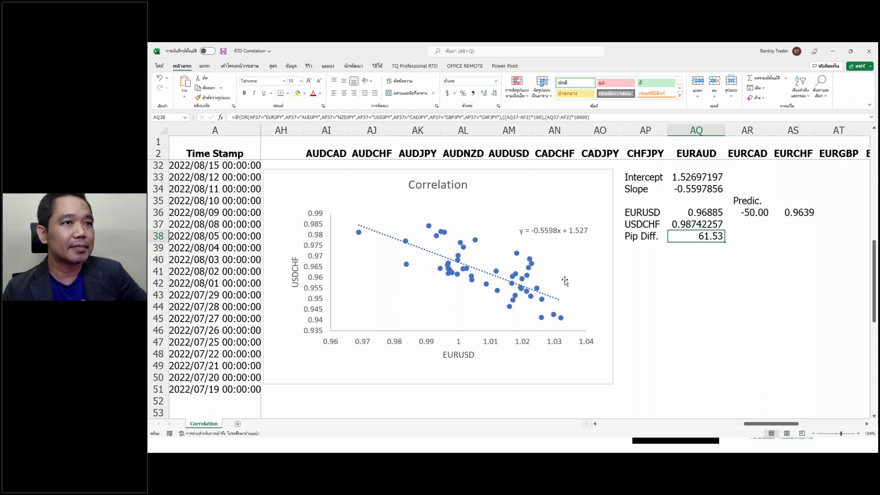
Step: Set the Cross Pair Y selection above the price columns to USDJPY
{"action": "scroll", "coordinate": [488, 288], "scroll_direction": "up", "scroll_amount": 1}
{"action": "scroll", "coordinate": [489, 287], "scroll_direction": "up", "scroll_amount": 3}
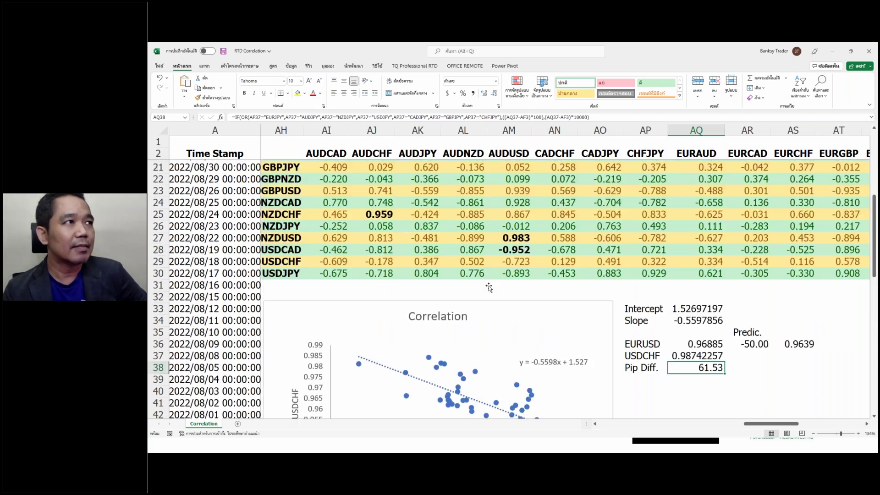
{"action": "scroll", "coordinate": [489, 287], "scroll_direction": "up", "scroll_amount": 6}
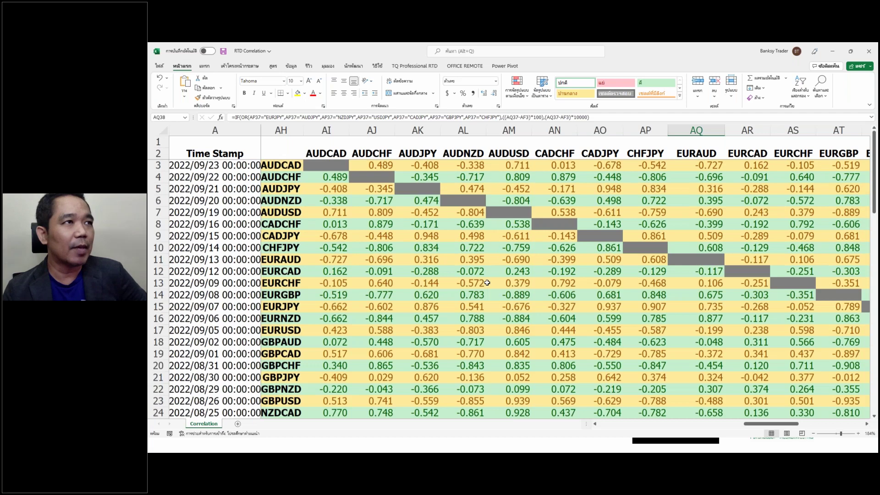
{"action": "scroll", "coordinate": [427, 240], "scroll_direction": "right", "scroll_amount": 1}
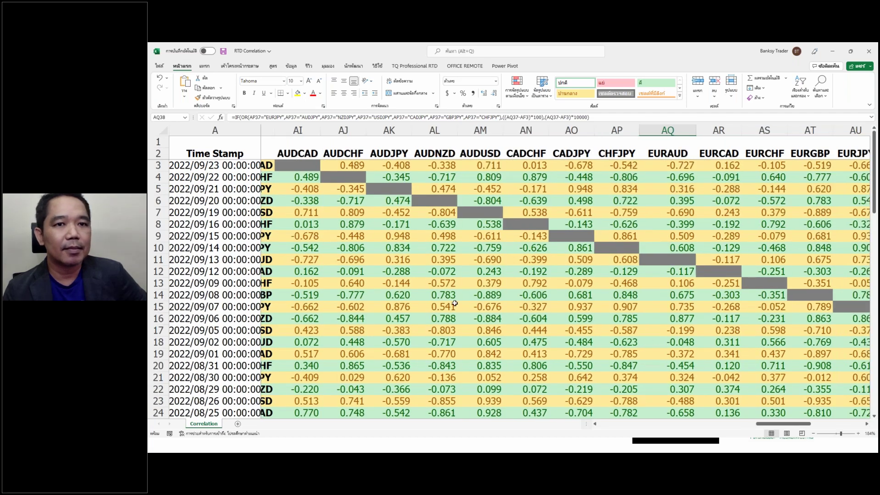
{"action": "scroll", "coordinate": [455, 304], "scroll_direction": "left", "scroll_amount": 4}
{"action": "left_click_drag", "start_coordinate": [837, 433], "coordinate": [833, 433]}
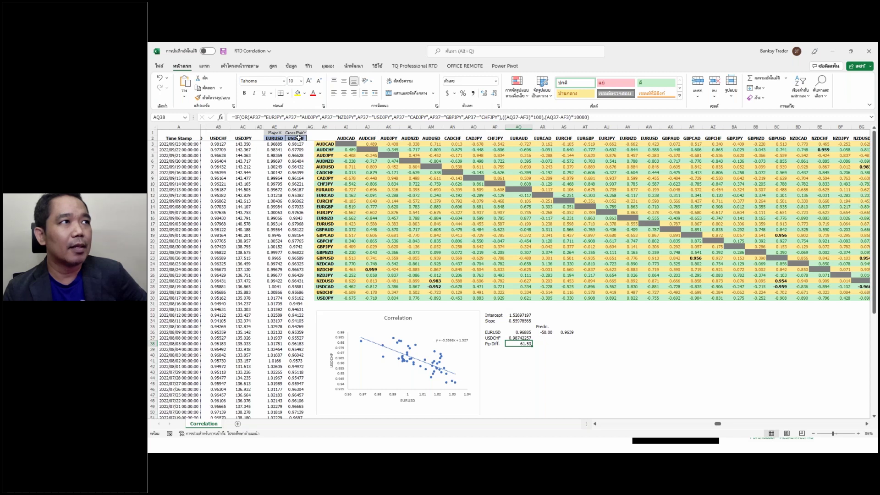
{"action": "left_click", "coordinate": [299, 137]}
{"action": "left_click", "coordinate": [310, 138]}
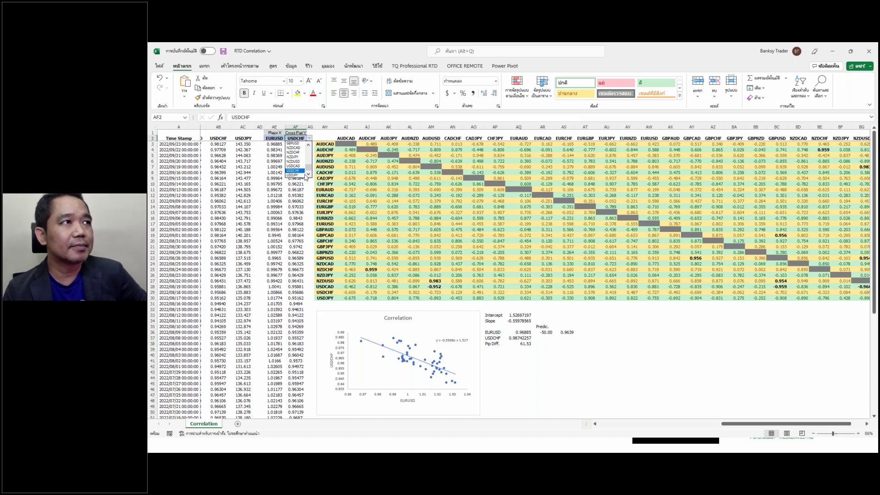
{"action": "left_click", "coordinate": [298, 175]}
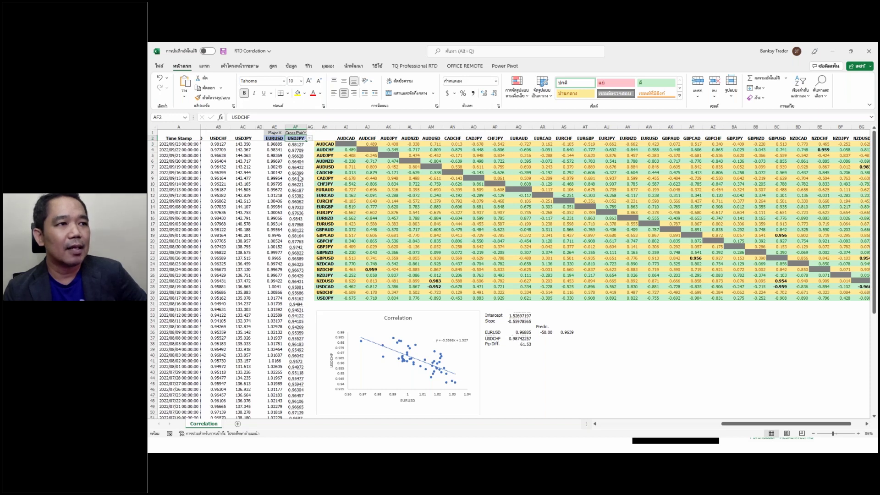
Step: Handwrite "buy USD/JPY" with the pen over the upper part of the EURUSD–USDJPY scatter chart
{"action": "left_click", "coordinate": [842, 434]}
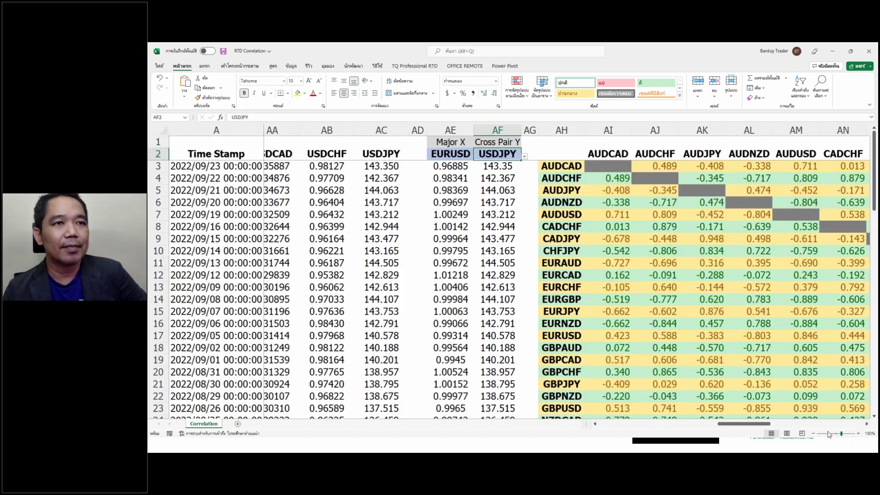
{"action": "scroll", "coordinate": [504, 289], "scroll_direction": "down", "scroll_amount": 5}
{"action": "scroll", "coordinate": [504, 289], "scroll_direction": "down", "scroll_amount": 4}
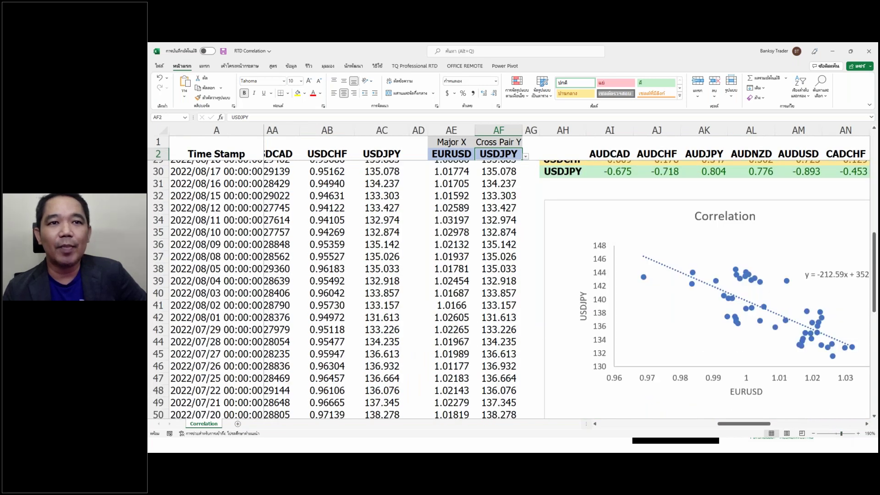
{"action": "scroll", "coordinate": [467, 154], "scroll_direction": "up", "scroll_amount": 2}
{"action": "scroll", "coordinate": [467, 154], "scroll_direction": "down", "scroll_amount": 1}
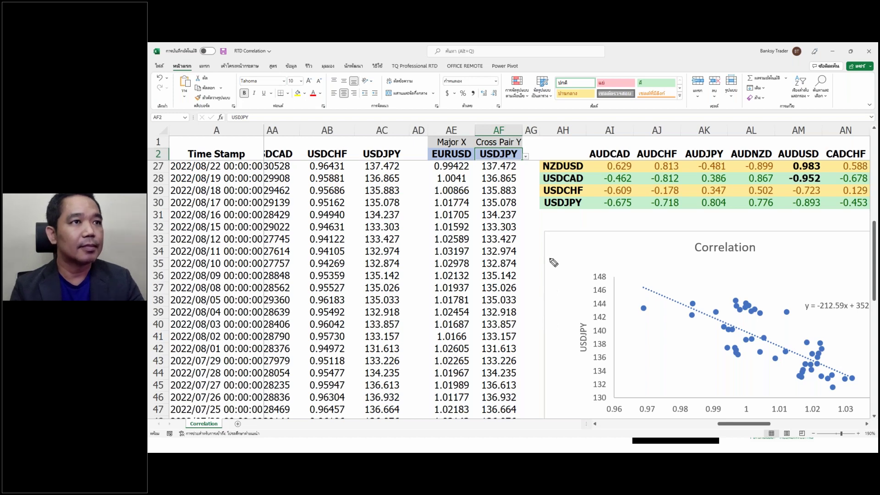
{"action": "left_click_drag", "start_coordinate": [554, 224], "coordinate": [570, 265]}
{"action": "mouse_move", "coordinate": [591, 229]}
{"action": "left_mouse_down"}
{"action": "mouse_move", "coordinate": [596, 245]}
{"action": "mouse_move", "coordinate": [601, 230]}
{"action": "mouse_move", "coordinate": [602, 242]}
{"action": "mouse_move", "coordinate": [610, 239]}
{"action": "left_mouse_up"}
{"action": "mouse_move", "coordinate": [590, 251]}
{"action": "left_mouse_down"}
{"action": "mouse_move", "coordinate": [609, 251]}
{"action": "mouse_move", "coordinate": [586, 275]}
{"action": "left_mouse_up"}
{"action": "mouse_move", "coordinate": [603, 266]}
{"action": "left_mouse_down"}
{"action": "mouse_move", "coordinate": [604, 286]}
{"action": "mouse_move", "coordinate": [617, 275]}
{"action": "left_mouse_up"}
{"action": "mouse_move", "coordinate": [612, 265]}
{"action": "left_mouse_down"}
{"action": "mouse_move", "coordinate": [618, 277]}
{"action": "mouse_move", "coordinate": [610, 302]}
{"action": "left_mouse_up"}
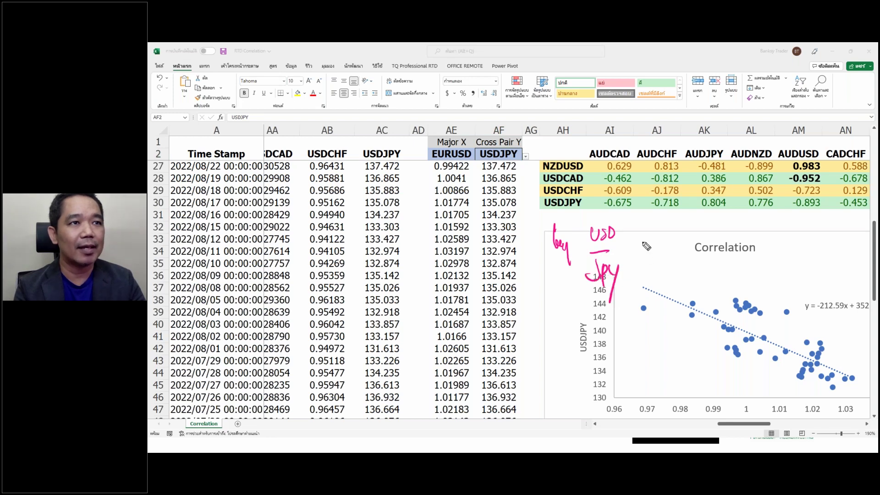
Step: Handwrite "EUR/USD Sell" next to the USD/JPY note on the chart
{"action": "mouse_move", "coordinate": [670, 226]}
{"action": "left_mouse_down"}
{"action": "mouse_move", "coordinate": [661, 237]}
{"action": "mouse_move", "coordinate": [694, 238]}
{"action": "mouse_move", "coordinate": [670, 278]}
{"action": "mouse_move", "coordinate": [681, 270]}
{"action": "mouse_move", "coordinate": [675, 278]}
{"action": "mouse_move", "coordinate": [686, 279]}
{"action": "left_mouse_up"}
{"action": "left_click_drag", "start_coordinate": [686, 266], "coordinate": [687, 279]}
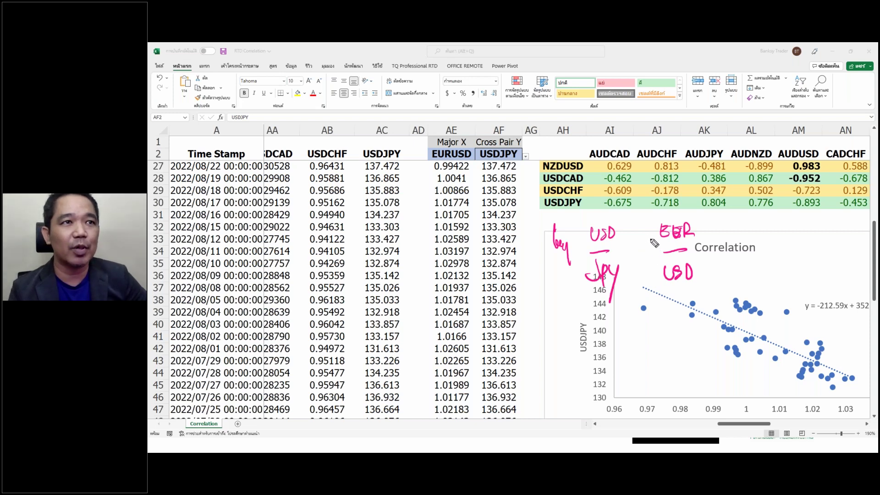
{"action": "mouse_move", "coordinate": [723, 225]}
{"action": "left_mouse_down"}
{"action": "mouse_move", "coordinate": [714, 239]}
{"action": "mouse_move", "coordinate": [728, 238]}
{"action": "left_mouse_up"}
{"action": "left_click_drag", "start_coordinate": [732, 221], "coordinate": [734, 239]}
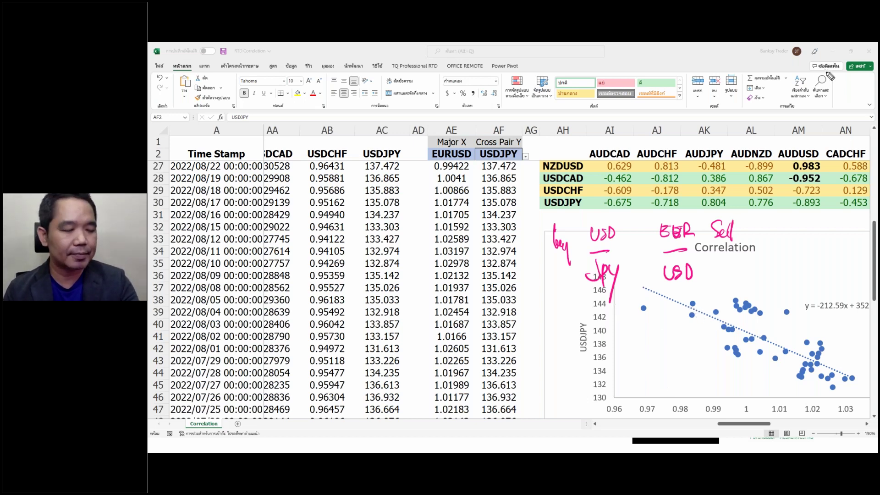
Step: Switch back to the Linear Regression Model slide, erase the ink, and reveal the Simple Linear Regression point
{"action": "left_click", "coordinate": [831, 54]}
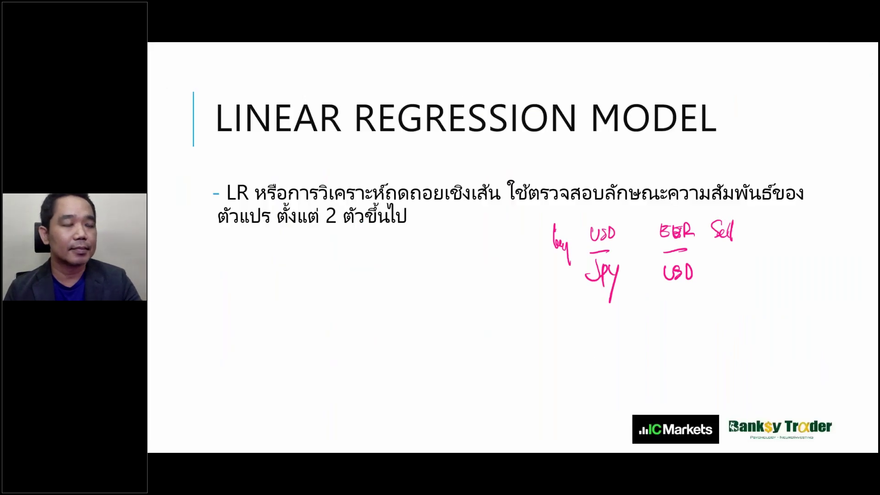
{"action": "key", "text": "e"}
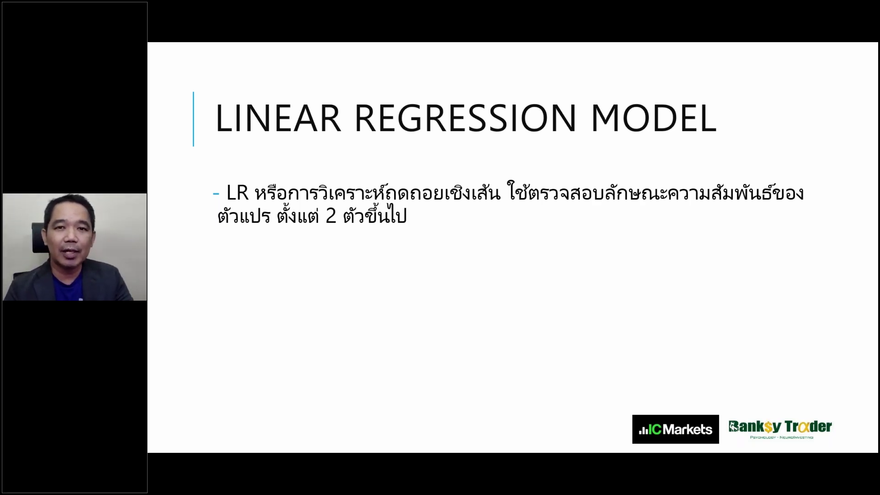
{"action": "key", "text": "Right"}
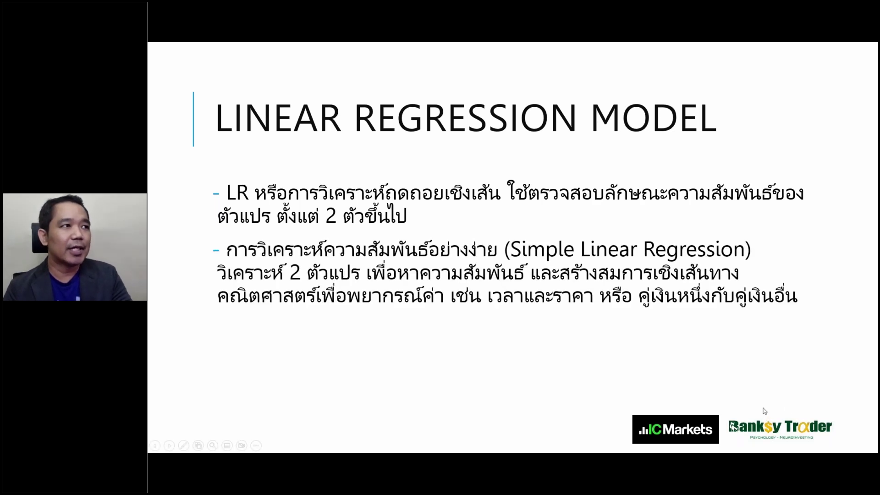
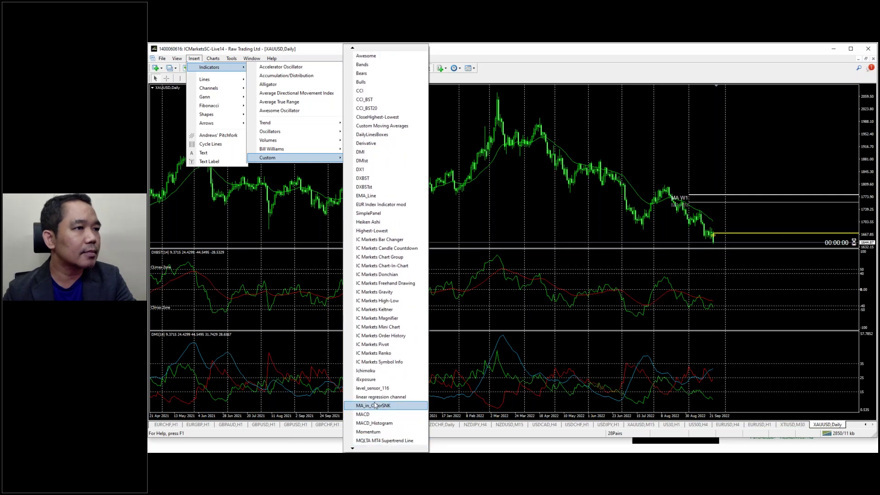
Step: Start adding the custom linear regression channel indicator to the XAUUSD daily chart and set its RPeriod to 50
{"action": "left_click", "coordinate": [378, 398]}
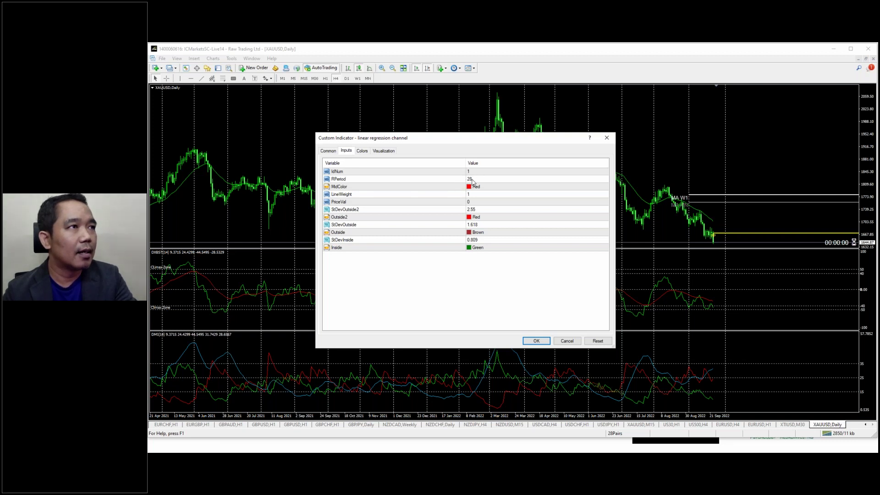
{"action": "left_click", "coordinate": [472, 180]}
{"action": "left_click", "coordinate": [472, 180]}
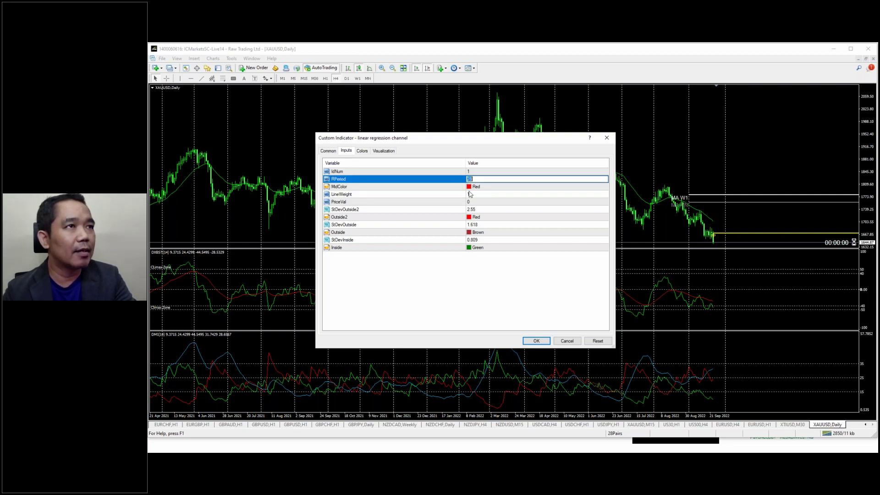
{"action": "type", "text": "5"}
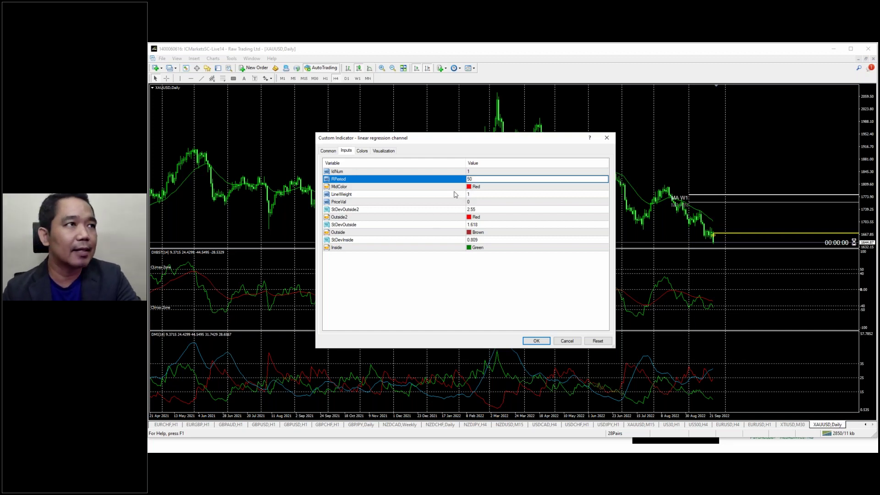
Step: Change the regression channel's MidColor to Yellow
{"action": "left_click", "coordinate": [481, 188]}
{"action": "left_click", "coordinate": [481, 189]}
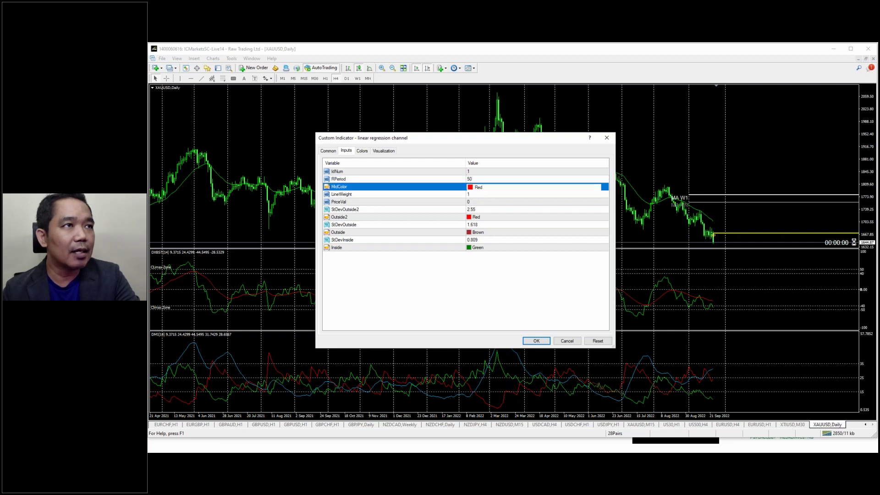
{"action": "left_click", "coordinate": [605, 188]}
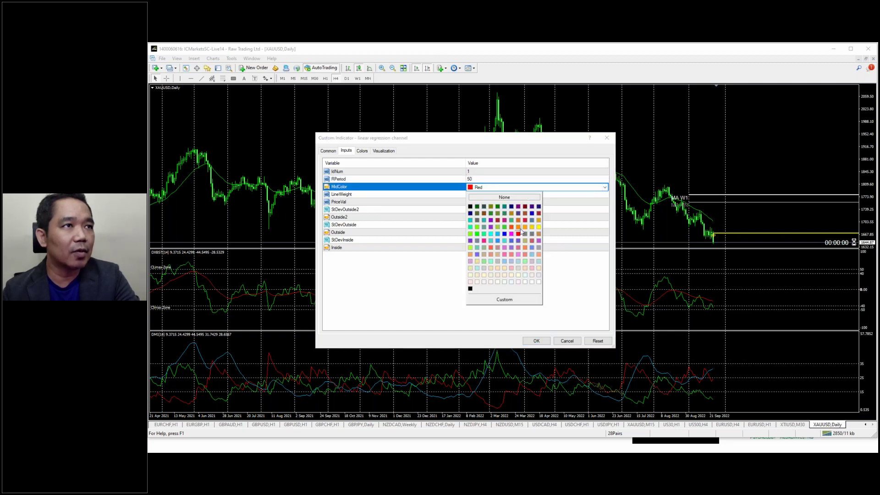
{"action": "left_click", "coordinate": [538, 228]}
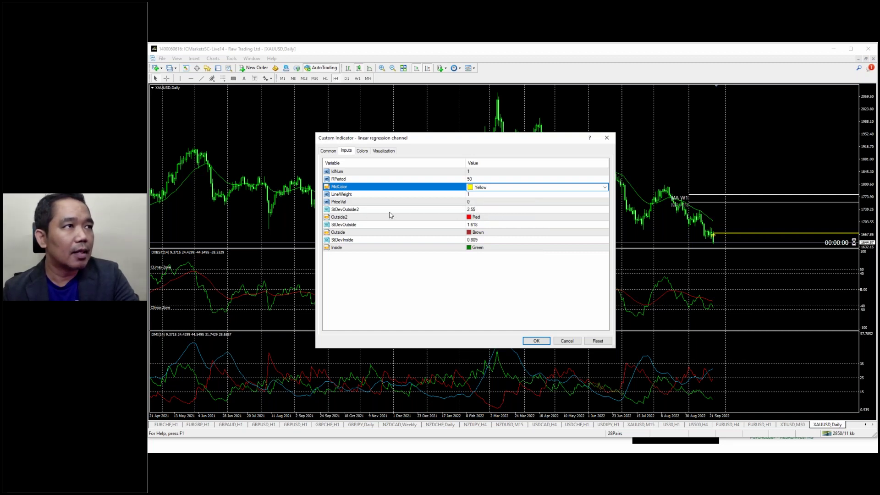
Step: Set StDevOutside2 to 3, StDevOutside to 2 and StDevInside to 1, and apply the regression channel to the chart
{"action": "left_click", "coordinate": [475, 211]}
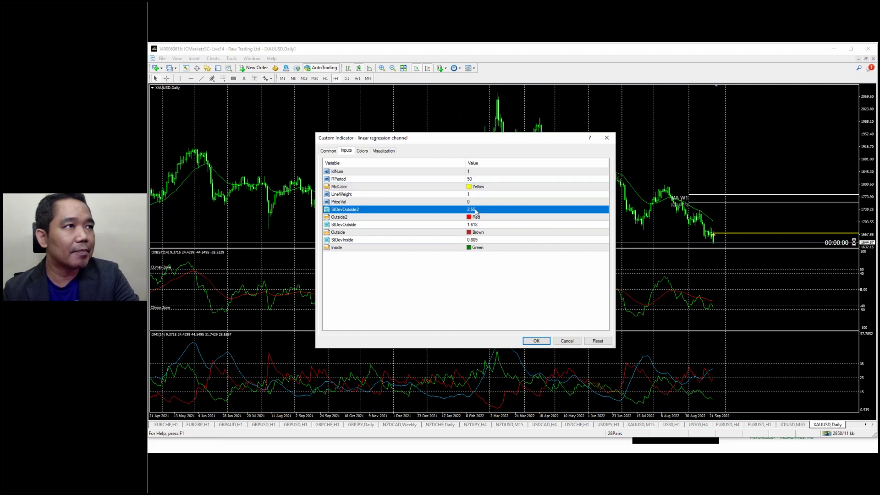
{"action": "left_click", "coordinate": [475, 211]}
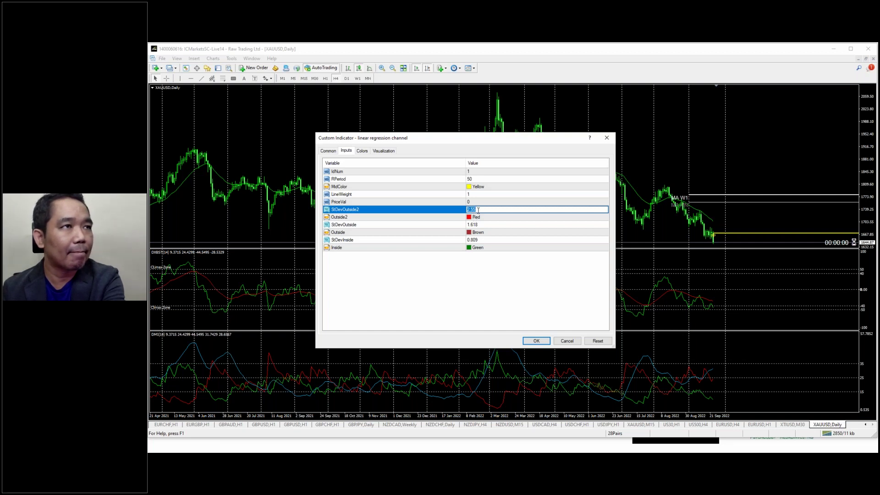
{"action": "type", "text": "3"}
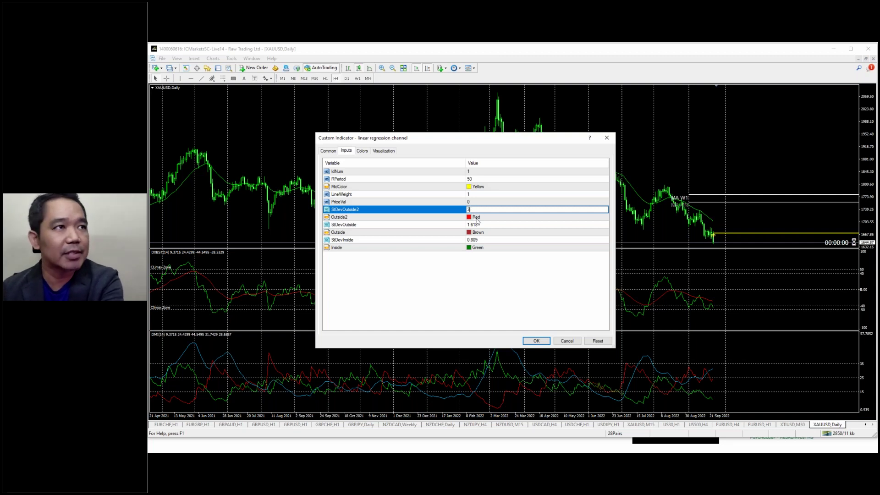
{"action": "left_click", "coordinate": [475, 225]}
{"action": "type", "text": "2"}
{"action": "left_click", "coordinate": [480, 241]}
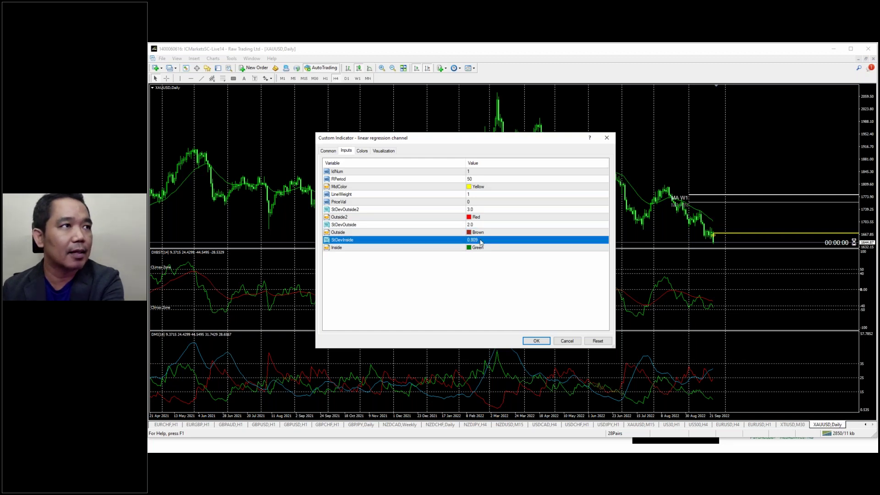
{"action": "left_click", "coordinate": [481, 241]}
{"action": "type", "text": "1"}
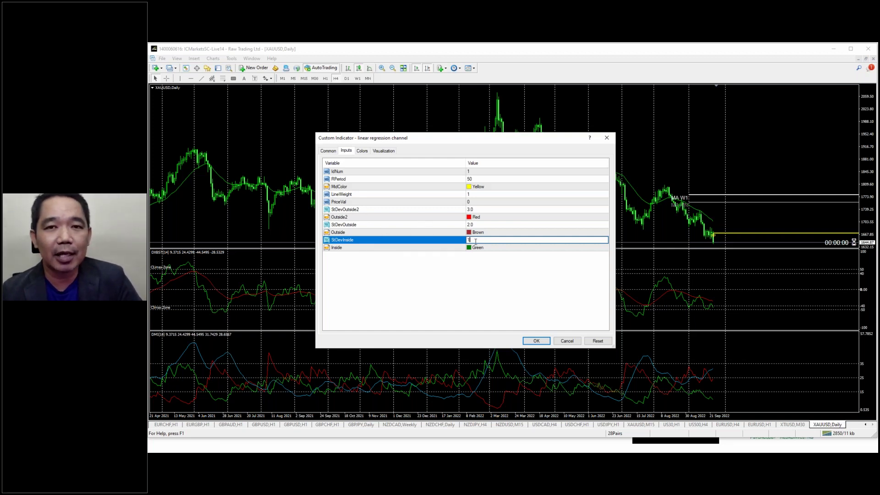
{"action": "left_click", "coordinate": [533, 343]}
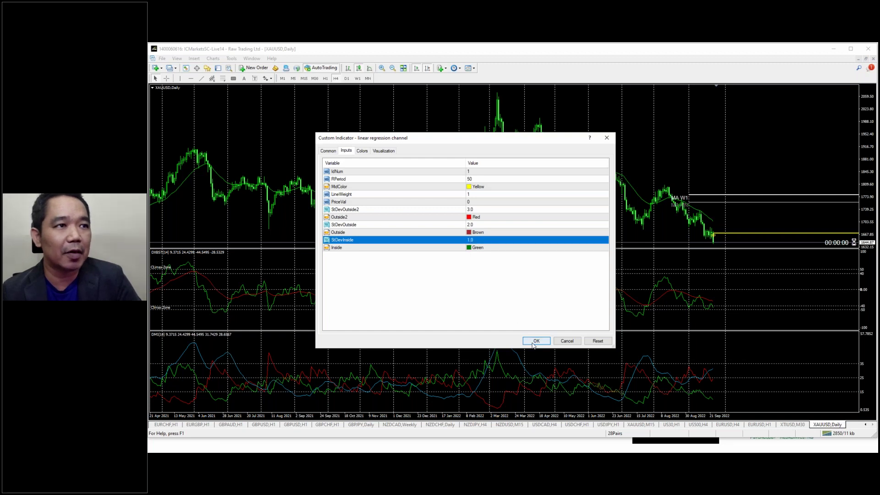
{"action": "left_click", "coordinate": [535, 342]}
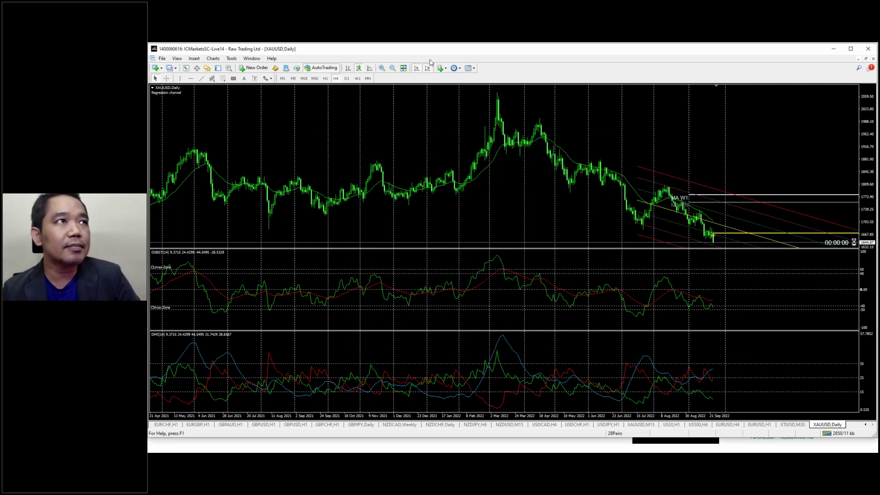
Step: Zoom in on the XAUUSD daily chart, compress its price scale, and enlarge the price pane by shrinking the two indicator panes
{"action": "left_click", "coordinate": [382, 68]}
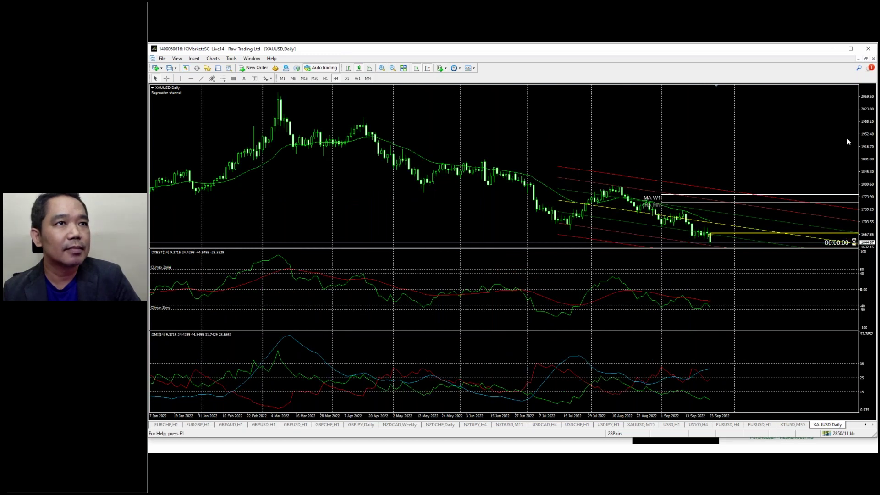
{"action": "left_click_drag", "start_coordinate": [872, 154], "coordinate": [872, 161]}
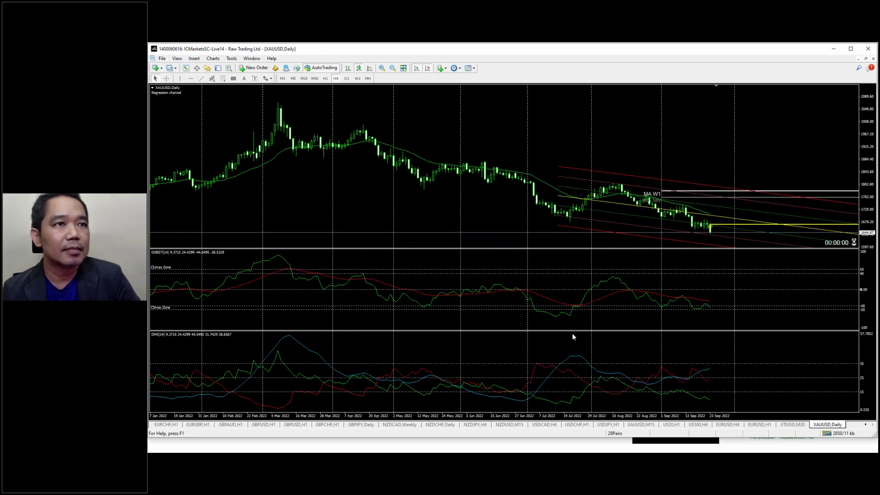
{"action": "left_click_drag", "start_coordinate": [575, 330], "coordinate": [573, 354]}
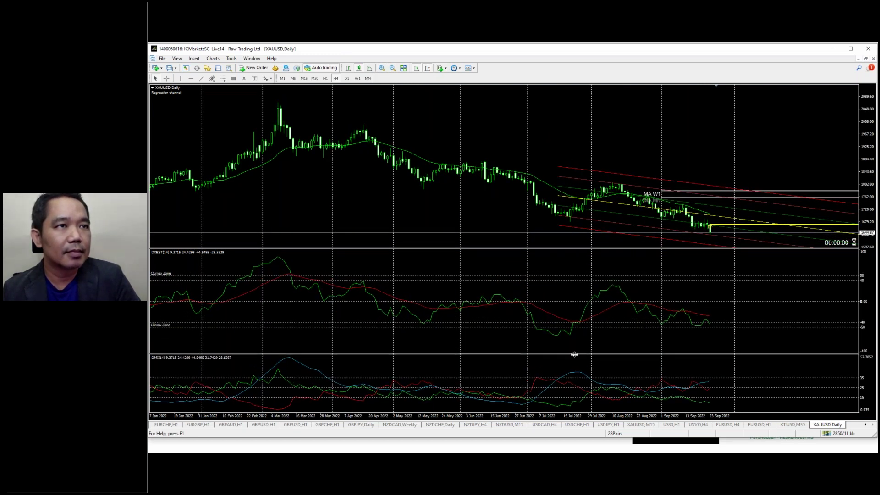
{"action": "left_click_drag", "start_coordinate": [576, 252], "coordinate": [573, 298]}
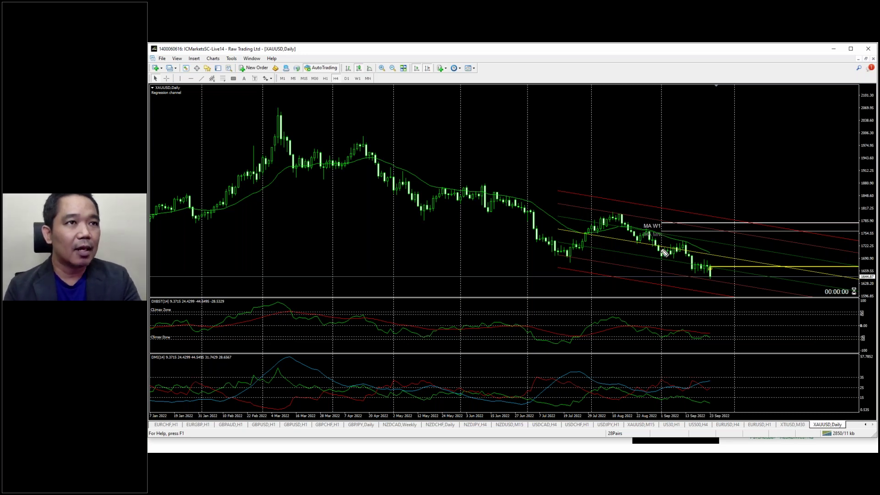
Step: Draw a pen curve pointing to the start of the yellow middle regression line and label it "LR."
{"action": "left_click_drag", "start_coordinate": [541, 203], "coordinate": [563, 227]}
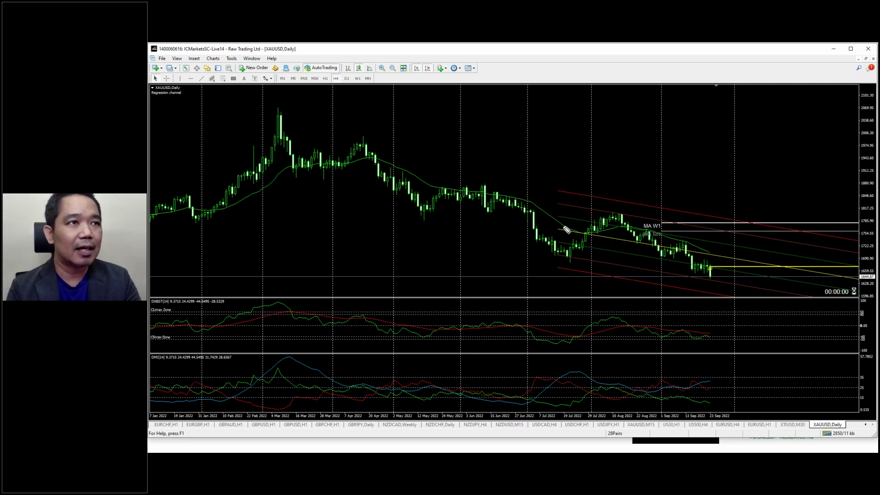
{"action": "left_click_drag", "start_coordinate": [550, 173], "coordinate": [542, 203]}
{"action": "left_click_drag", "start_coordinate": [524, 145], "coordinate": [549, 161]}
{"action": "left_click", "coordinate": [554, 157]}
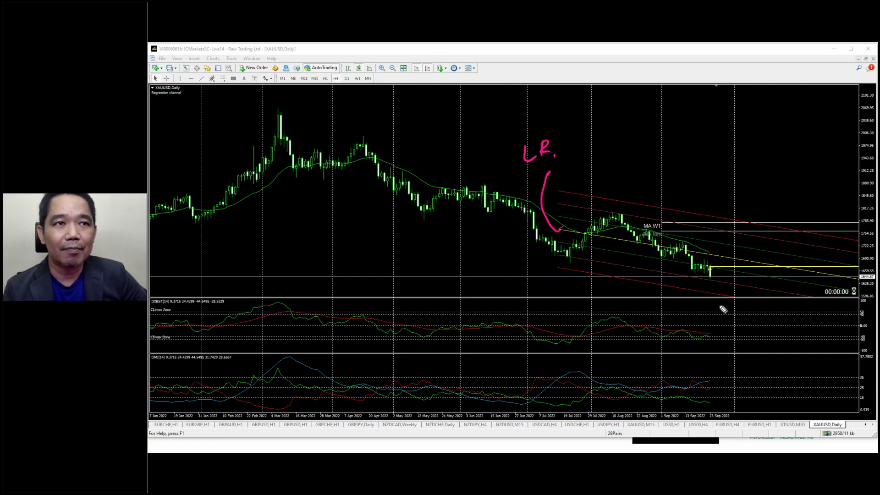
Step: Underline the channel's span along the time axis, handwrite a short Thai note ending in "Sell" above the chart, and select the daily timeframe
{"action": "left_click_drag", "start_coordinate": [594, 408], "coordinate": [711, 414]}
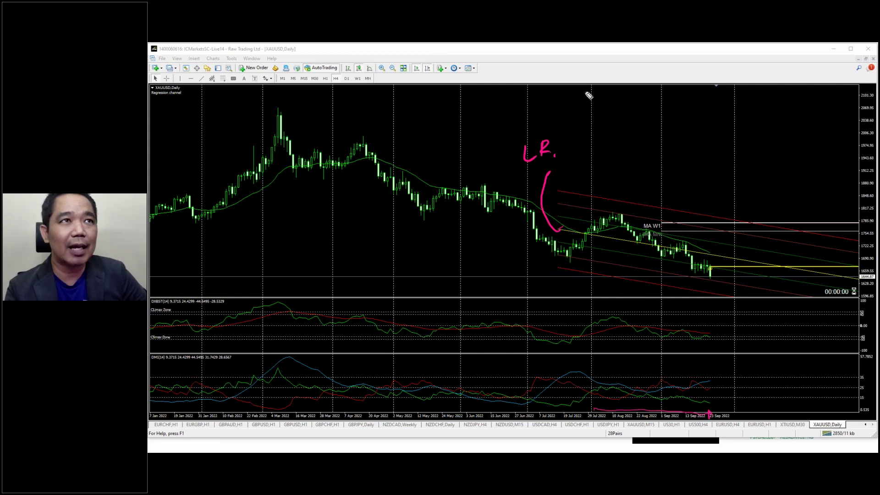
{"action": "mouse_move", "coordinate": [583, 112]}
{"action": "left_mouse_down"}
{"action": "mouse_move", "coordinate": [629, 111]}
{"action": "mouse_move", "coordinate": [631, 126]}
{"action": "left_mouse_up"}
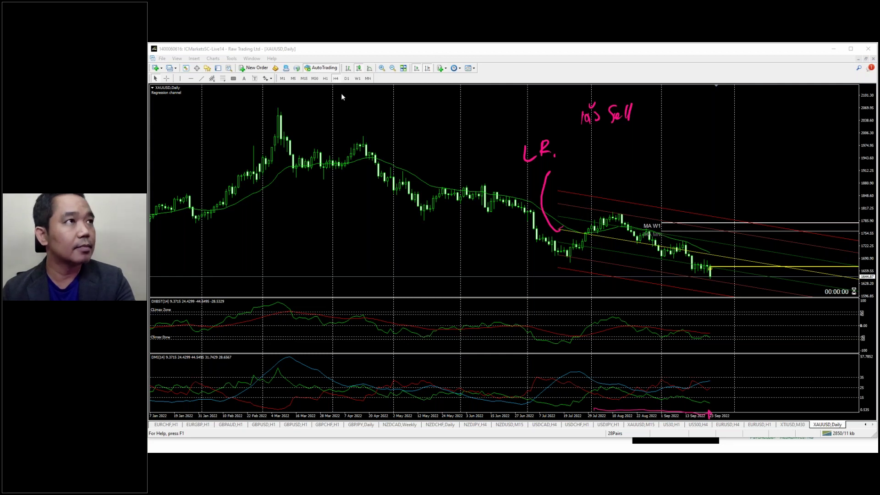
{"action": "left_click", "coordinate": [347, 81]}
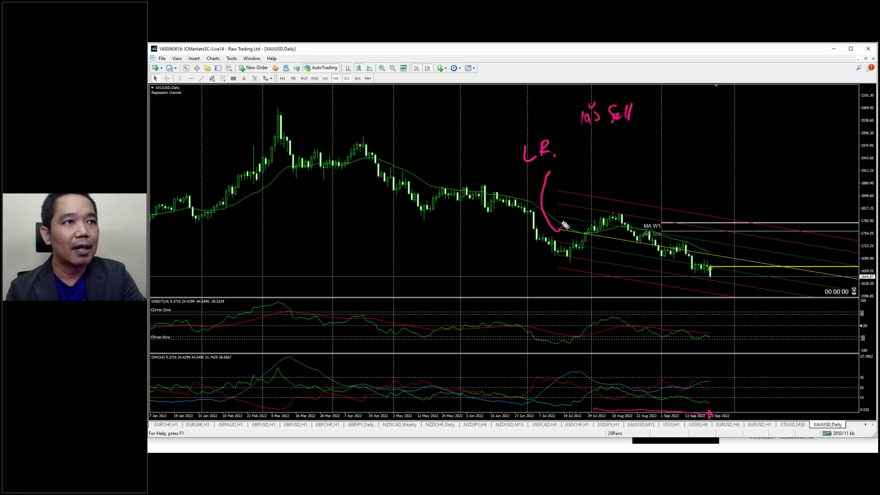
Step: Handwrite a Thai colour legend for 1 SD (green), 2 SD (brown) and 3 SD (red), and add "95%" beside the 2 SD row
{"action": "mouse_move", "coordinate": [725, 98]}
{"action": "left_mouse_down"}
{"action": "mouse_move", "coordinate": [722, 117]}
{"action": "mouse_move", "coordinate": [739, 109]}
{"action": "mouse_move", "coordinate": [797, 117]}
{"action": "left_mouse_up"}
{"action": "mouse_move", "coordinate": [720, 133]}
{"action": "left_mouse_down"}
{"action": "mouse_move", "coordinate": [721, 143]}
{"action": "mouse_move", "coordinate": [734, 134]}
{"action": "mouse_move", "coordinate": [744, 144]}
{"action": "mouse_move", "coordinate": [789, 145]}
{"action": "left_mouse_up"}
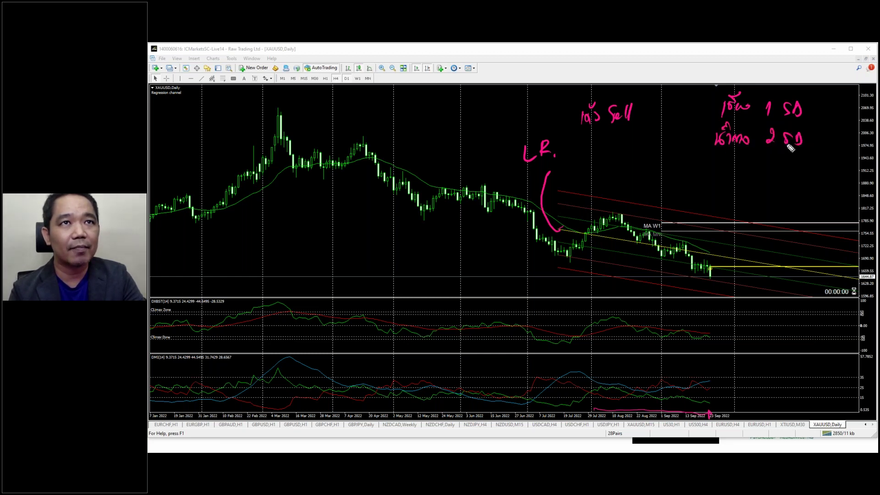
{"action": "mouse_move", "coordinate": [717, 165]}
{"action": "left_mouse_down"}
{"action": "mouse_move", "coordinate": [718, 177]}
{"action": "mouse_move", "coordinate": [791, 171]}
{"action": "left_mouse_up"}
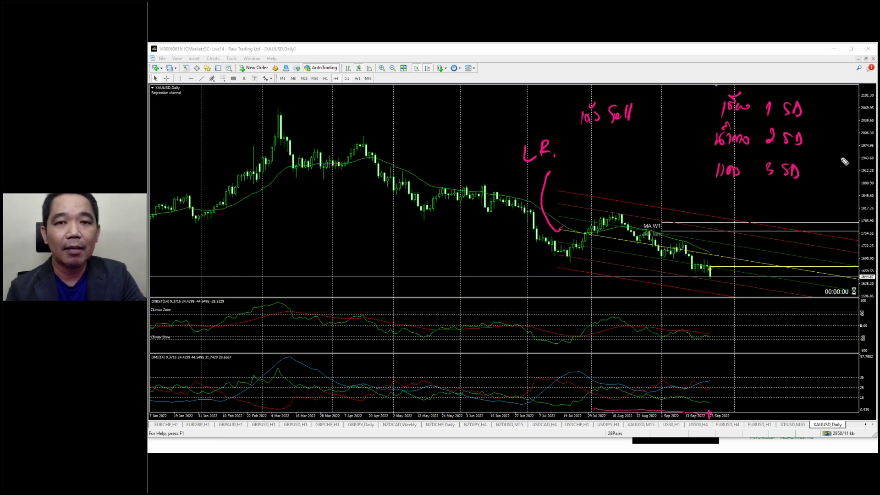
{"action": "left_click_drag", "start_coordinate": [676, 133], "coordinate": [665, 144]}
{"action": "left_click_drag", "start_coordinate": [680, 129], "coordinate": [687, 144]}
{"action": "left_click_drag", "start_coordinate": [689, 130], "coordinate": [695, 141]}
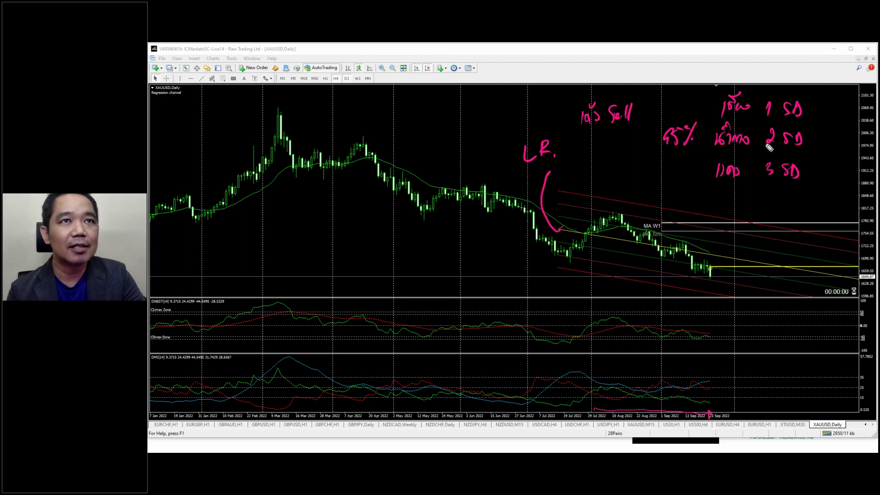
Step: Mark the upper 2 SD line and the August price peak, and sketch a descending zigzag from that peak
{"action": "left_click_drag", "start_coordinate": [553, 200], "coordinate": [556, 204]}
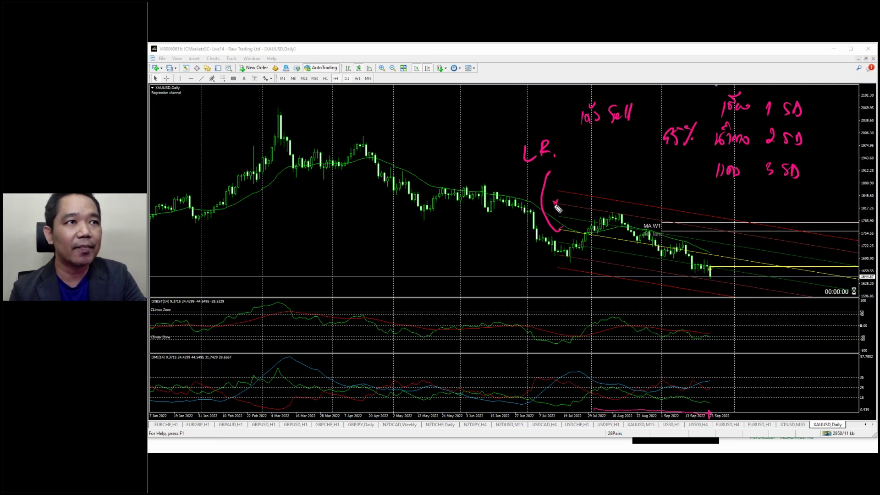
{"action": "left_click", "coordinate": [618, 215]}
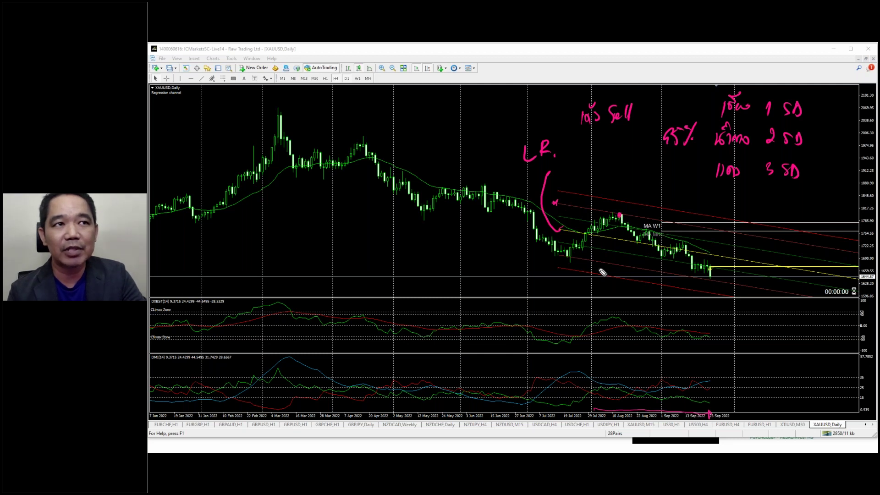
{"action": "mouse_move", "coordinate": [620, 220]}
{"action": "left_mouse_down"}
{"action": "mouse_move", "coordinate": [628, 250]}
{"action": "mouse_move", "coordinate": [639, 243]}
{"action": "mouse_move", "coordinate": [656, 269]}
{"action": "mouse_move", "coordinate": [684, 278]}
{"action": "left_mouse_up"}
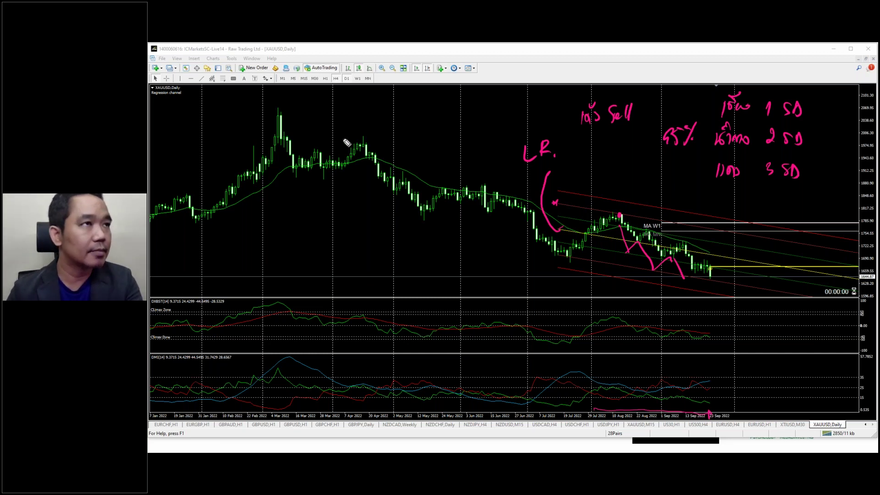
Step: Switch the XAUUSD chart to the M15 timeframe and auto-fit the price scale to the candles
{"action": "left_click", "coordinate": [303, 78]}
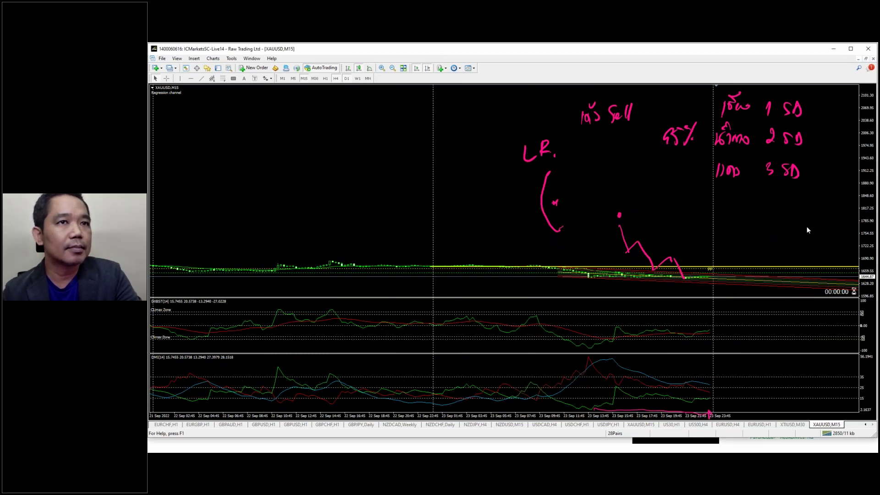
{"action": "double_click", "coordinate": [868, 215]}
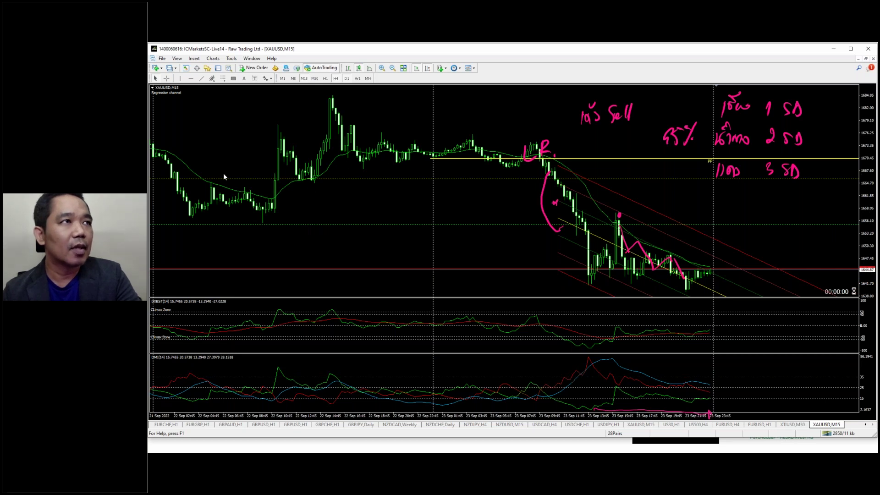
{"action": "scroll", "coordinate": [353, 210], "scroll_direction": "up", "scroll_amount": 1}
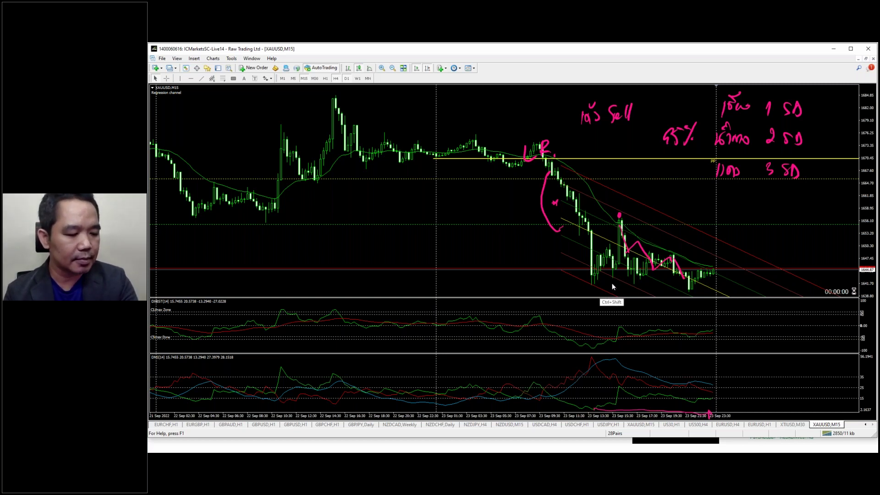
Step: Circle the M15 rebound peak inside the regression channel and connect it to a handwritten "Sell" label
{"action": "mouse_move", "coordinate": [617, 222]}
{"action": "left_mouse_down"}
{"action": "mouse_move", "coordinate": [635, 222]}
{"action": "mouse_move", "coordinate": [673, 197]}
{"action": "mouse_move", "coordinate": [680, 217]}
{"action": "left_mouse_up"}
{"action": "left_click_drag", "start_coordinate": [688, 213], "coordinate": [704, 216]}
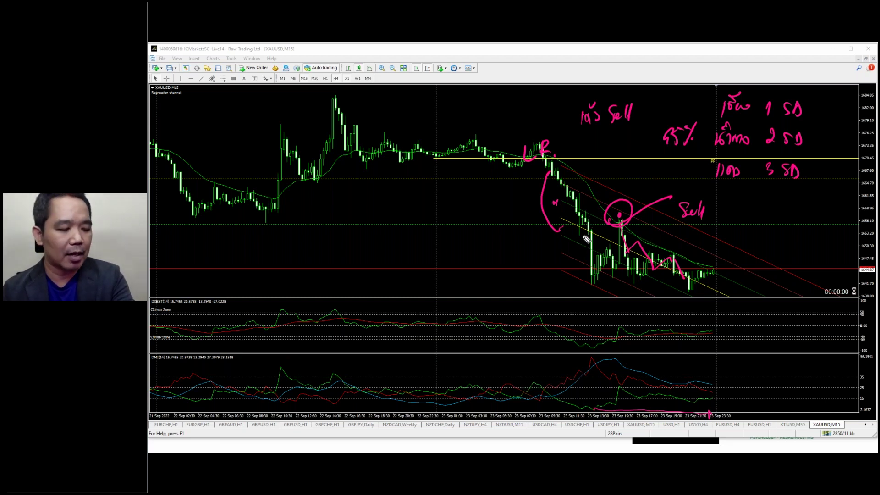
Step: Set the RPeriod input of the linear regression channel on the XAUUSD M15 chart to 100
{"action": "right_click", "coordinate": [571, 174]}
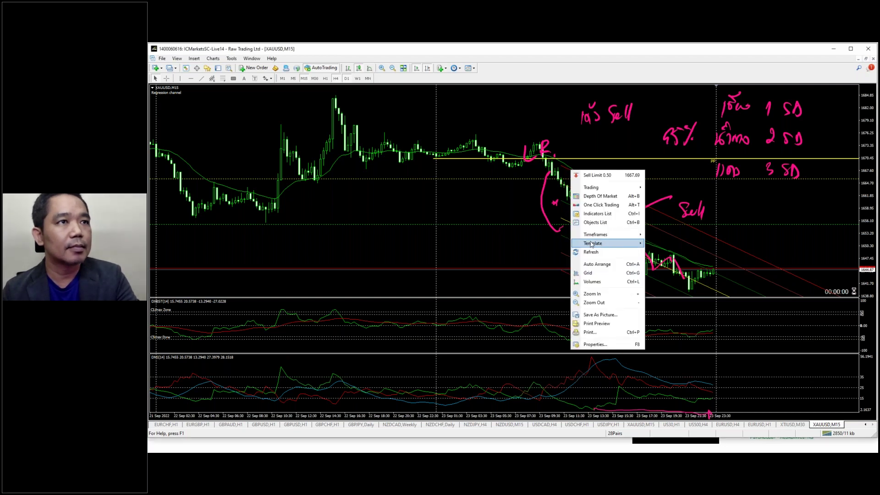
{"action": "left_click", "coordinate": [597, 214]}
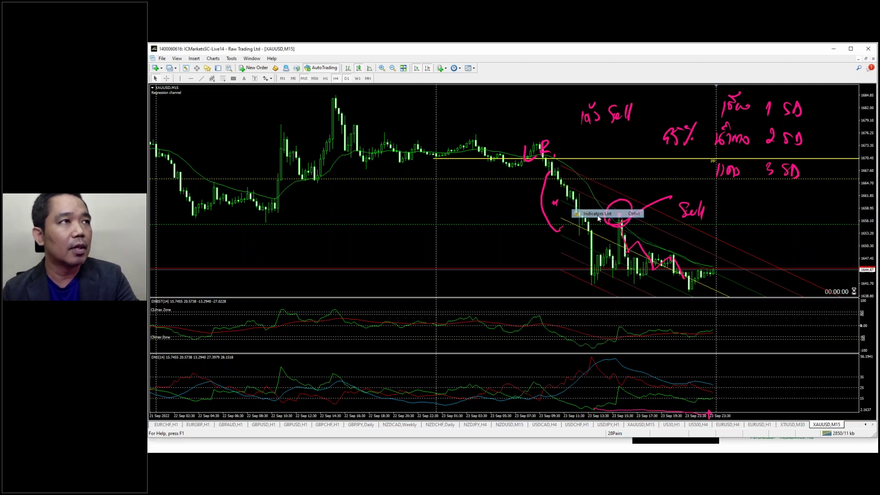
{"action": "left_click", "coordinate": [567, 207]}
{"action": "left_click", "coordinate": [638, 173]}
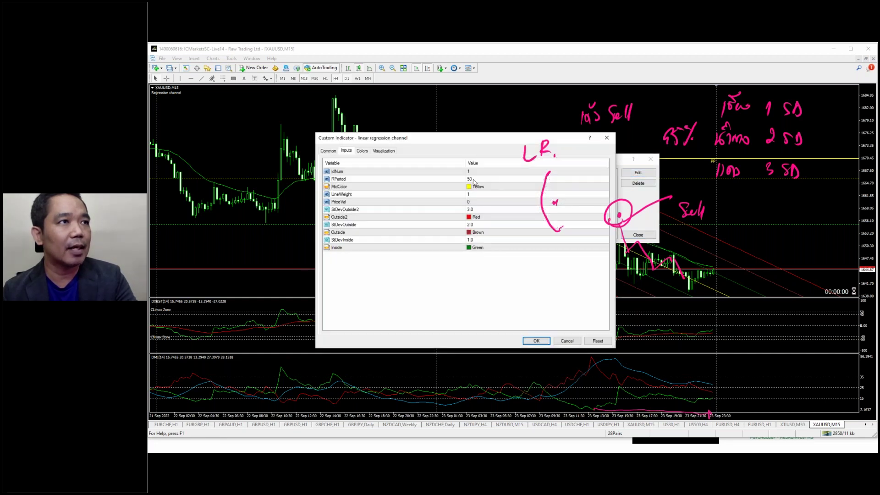
{"action": "left_click", "coordinate": [469, 180]}
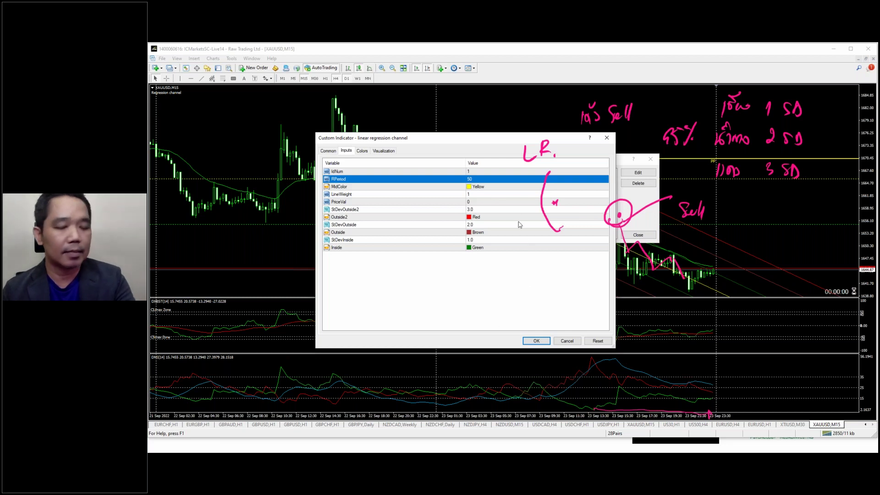
{"action": "key", "text": "Up"}
{"action": "left_click", "coordinate": [472, 182]}
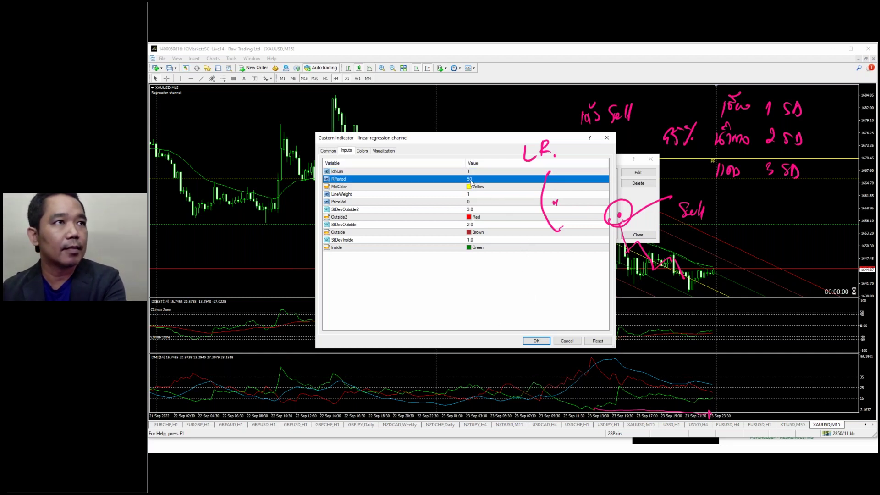
{"action": "left_click", "coordinate": [471, 182]}
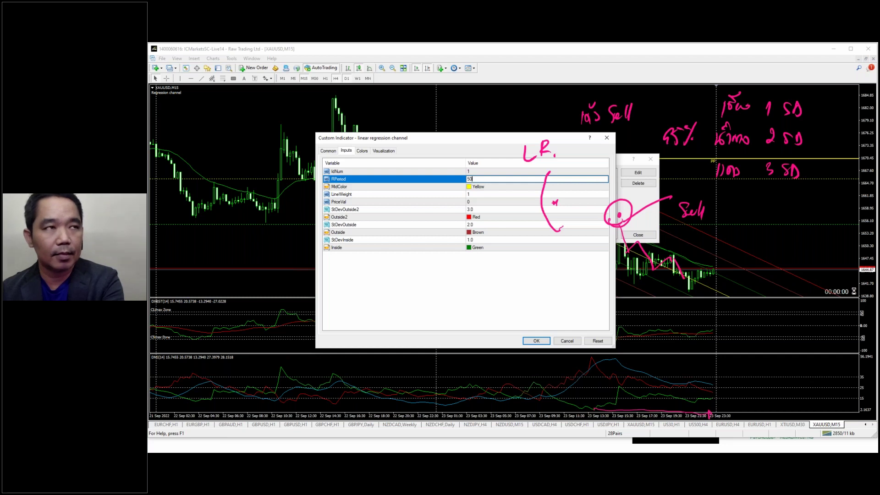
{"action": "type", "text": "100"}
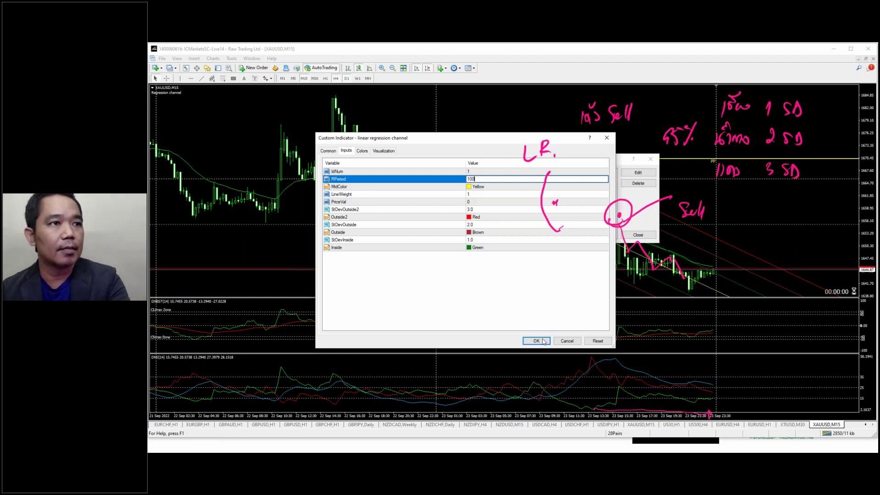
{"action": "key", "text": "Return"}
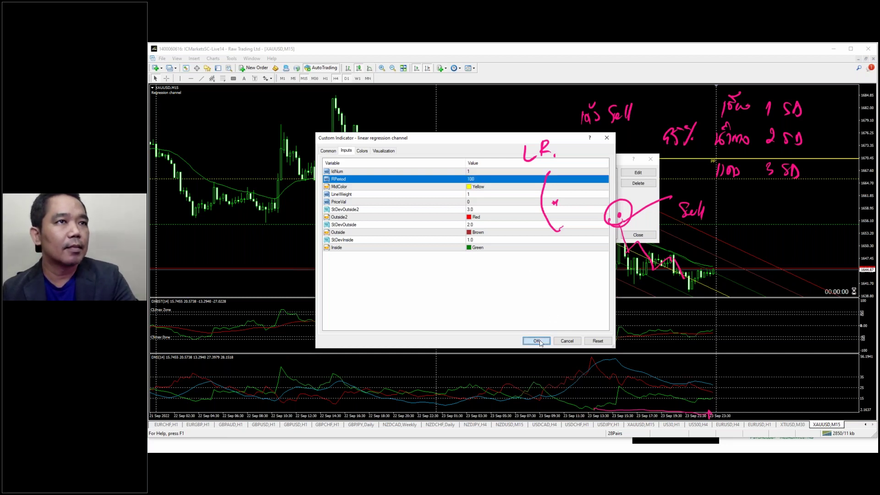
{"action": "left_click", "coordinate": [540, 344]}
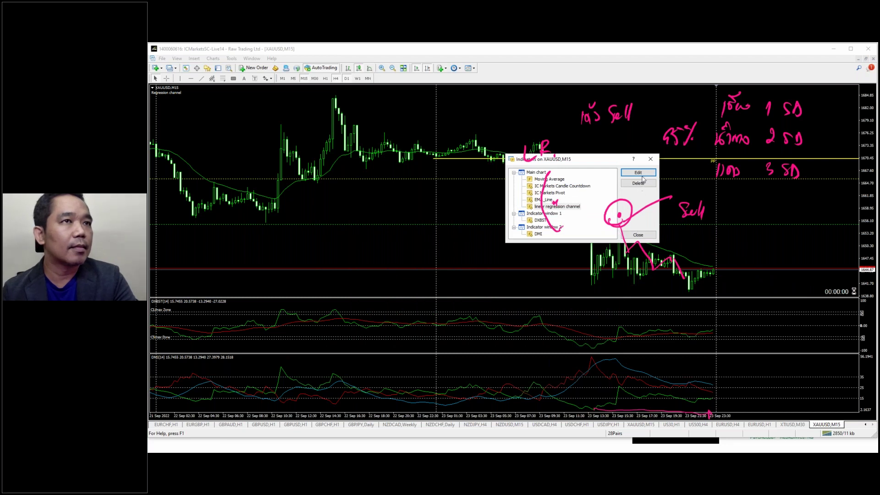
{"action": "left_click", "coordinate": [638, 235]}
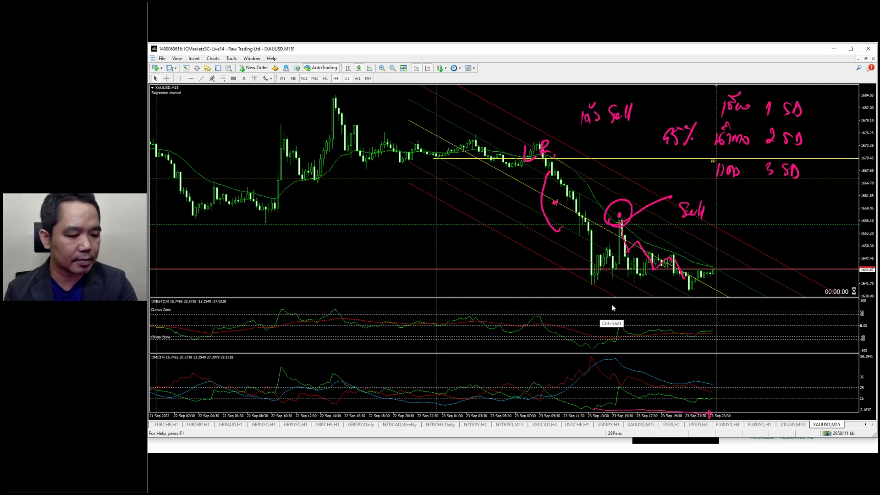
Step: Clear the old handwriting, mark two points near the upper bands labelled "98%" and "95%", and write "+/- 2SD" beside the channel
{"action": "key", "text": "Escape"}
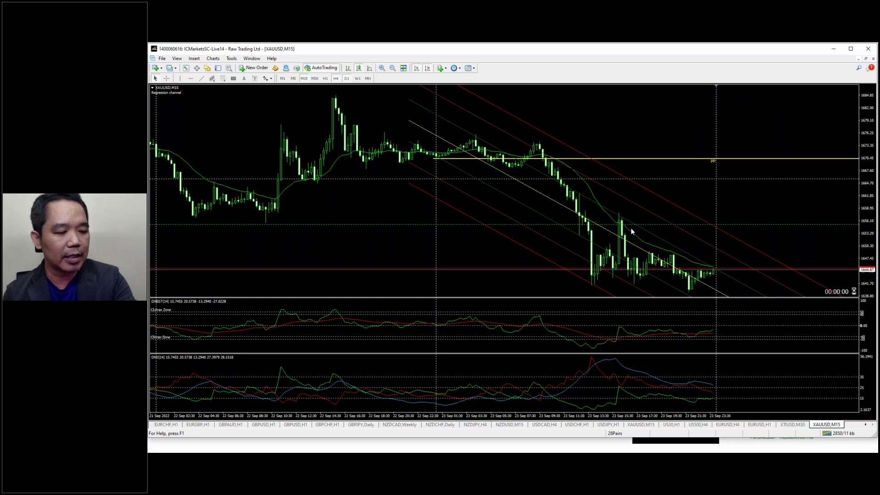
{"action": "left_click", "coordinate": [640, 207]}
{"action": "left_click", "coordinate": [537, 145]}
{"action": "mouse_move", "coordinate": [573, 115]}
{"action": "left_mouse_down"}
{"action": "mouse_move", "coordinate": [568, 120]}
{"action": "mouse_move", "coordinate": [602, 131]}
{"action": "left_mouse_up"}
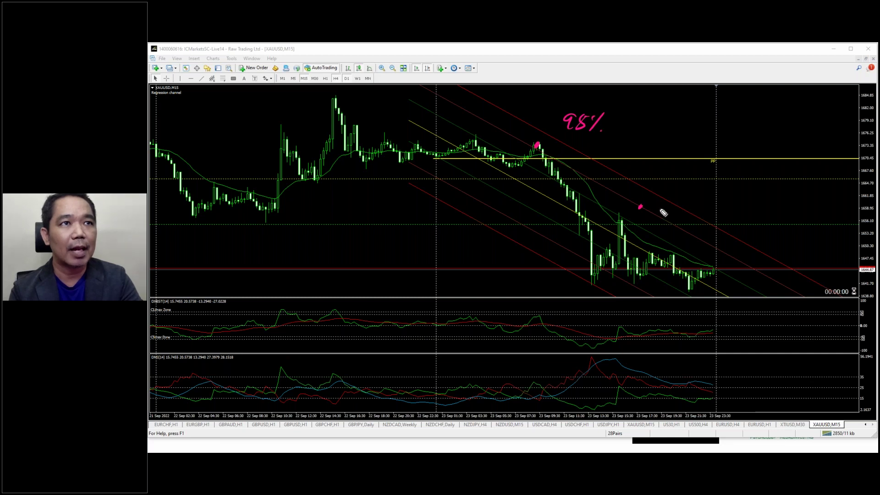
{"action": "left_click_drag", "start_coordinate": [666, 203], "coordinate": [683, 222]}
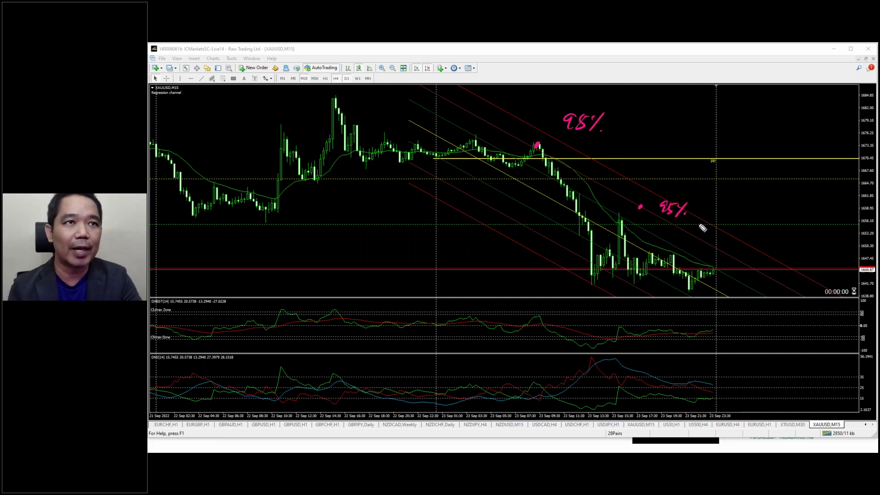
{"action": "mouse_move", "coordinate": [719, 131]}
{"action": "left_mouse_down"}
{"action": "mouse_move", "coordinate": [729, 143]}
{"action": "mouse_move", "coordinate": [743, 133]}
{"action": "left_mouse_up"}
{"action": "left_click_drag", "start_coordinate": [757, 129], "coordinate": [795, 142]}
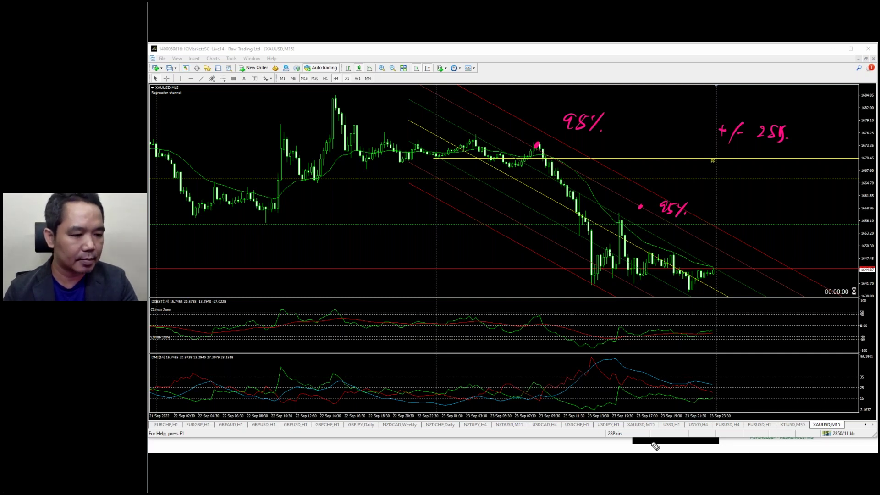
Step: Switch to TradingView, open the FX watchlist and load the GBPAUD chart
{"action": "key", "text": "alt+Tab"}
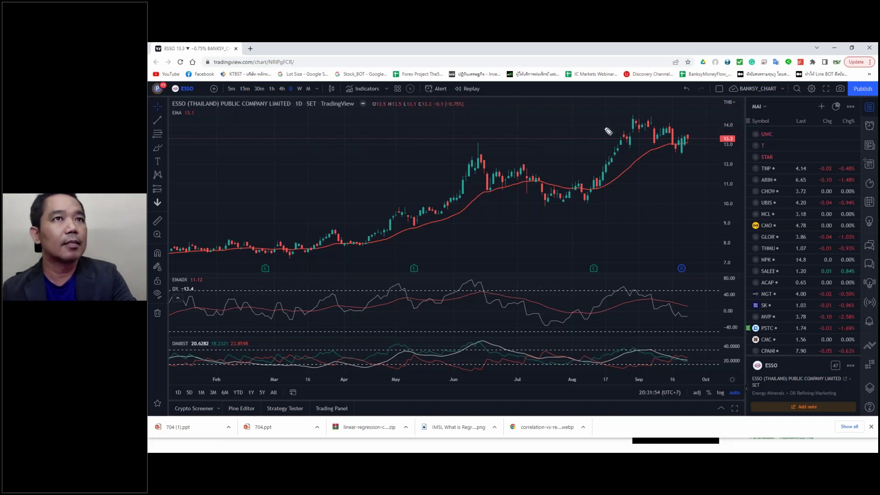
{"action": "left_click", "coordinate": [188, 90]}
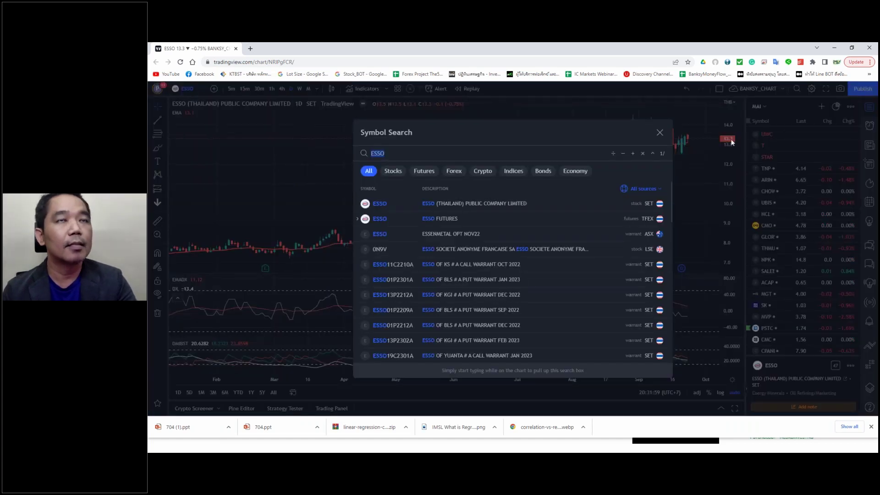
{"action": "left_click", "coordinate": [659, 132]}
{"action": "left_click", "coordinate": [757, 107]}
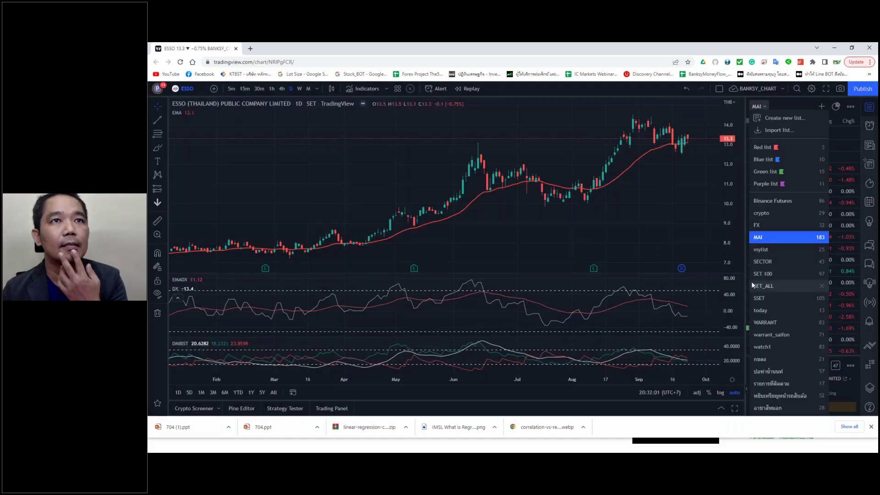
{"action": "left_click", "coordinate": [775, 225]}
{"action": "scroll", "coordinate": [782, 294], "scroll_direction": "down", "scroll_amount": 5}
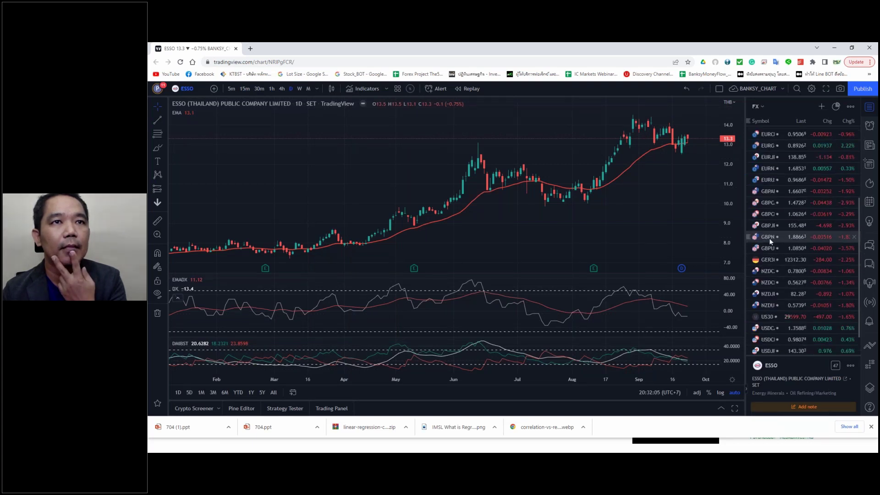
{"action": "left_click_drag", "start_coordinate": [769, 236], "coordinate": [769, 202]}
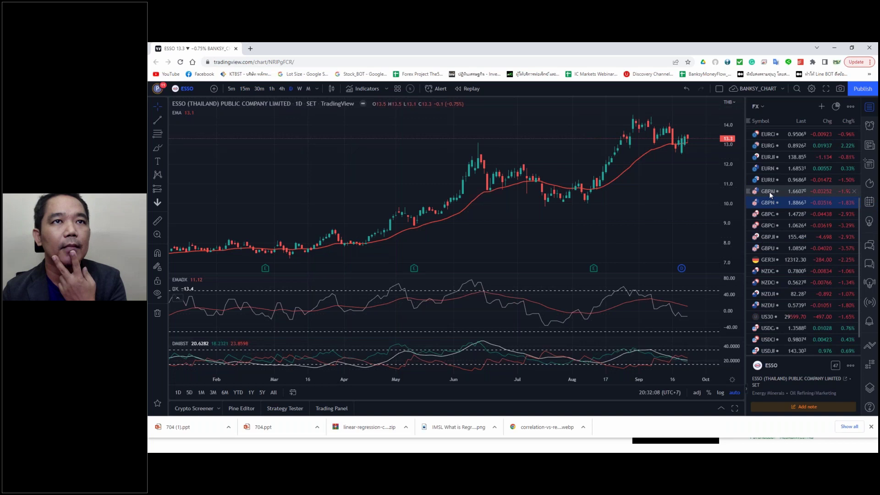
{"action": "left_click", "coordinate": [769, 191]}
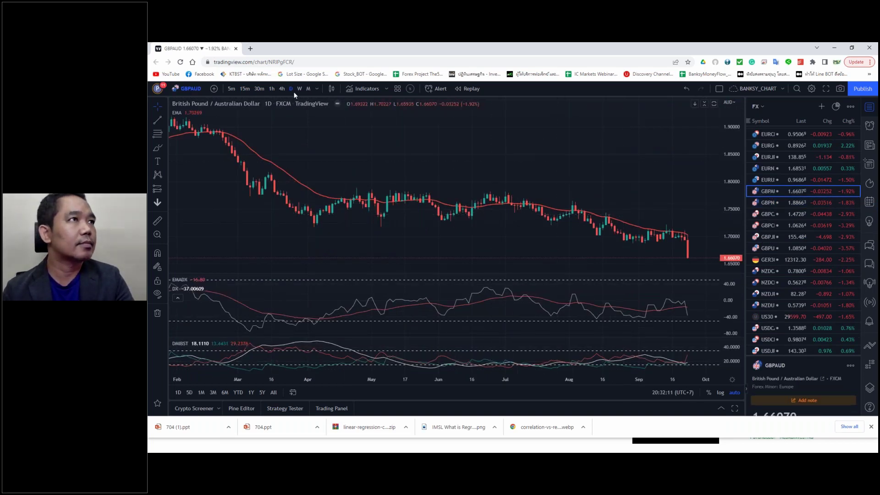
Step: Find the built-in Linear Regression Channel indicator and add it to the GBPAUD daily chart
{"action": "left_click", "coordinate": [386, 89]}
{"action": "type", "text": "/"}
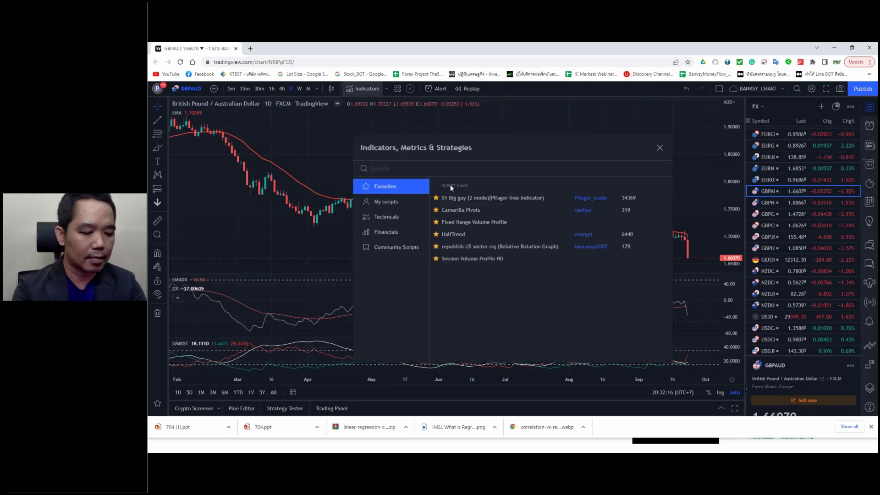
{"action": "type", "text": "line"}
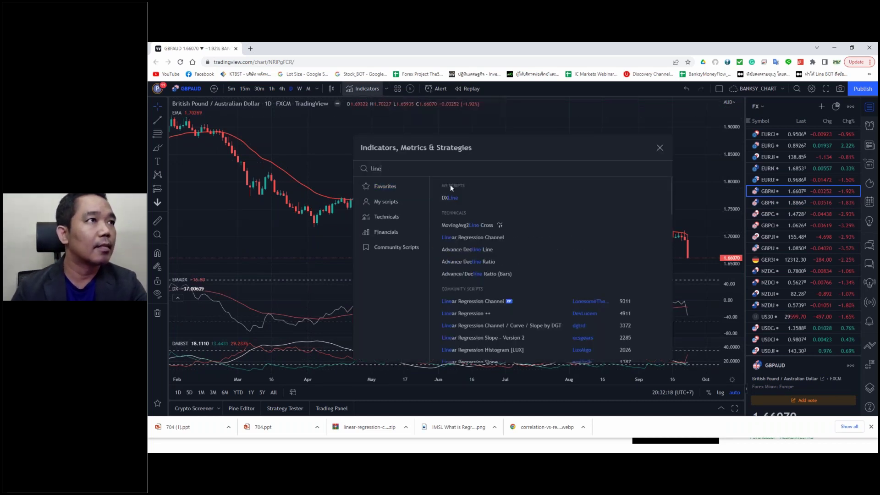
{"action": "type", "text": "a"}
{"action": "left_click", "coordinate": [465, 198]}
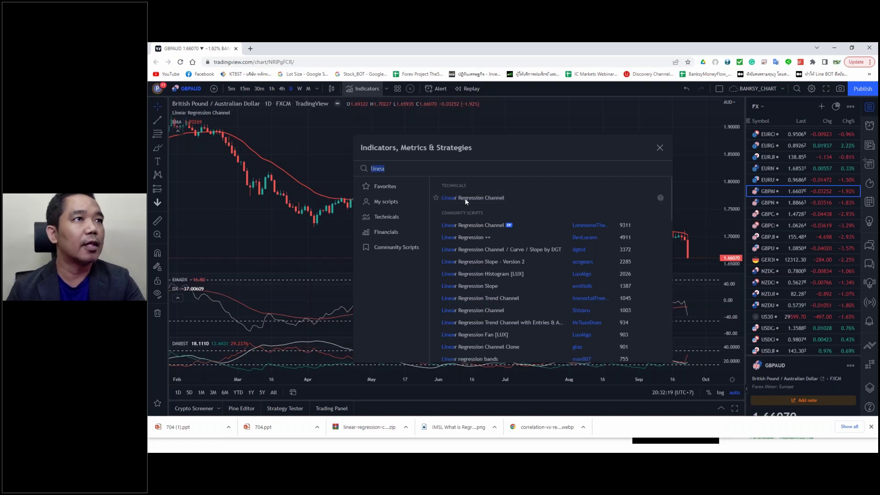
{"action": "left_click", "coordinate": [659, 148]}
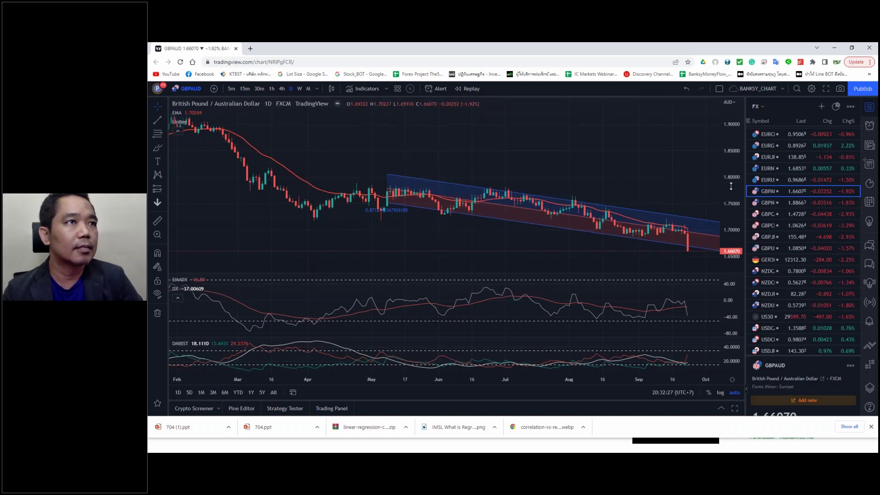
Step: Set the linear regression channel's length to 50 and turn off Show Pearson's R
{"action": "left_click_drag", "start_coordinate": [731, 187], "coordinate": [731, 169]}
{"action": "mouse_move", "coordinate": [570, 118]}
{"action": "left_mouse_down"}
{"action": "mouse_move", "coordinate": [557, 146]}
{"action": "mouse_move", "coordinate": [558, 130]}
{"action": "left_mouse_up"}
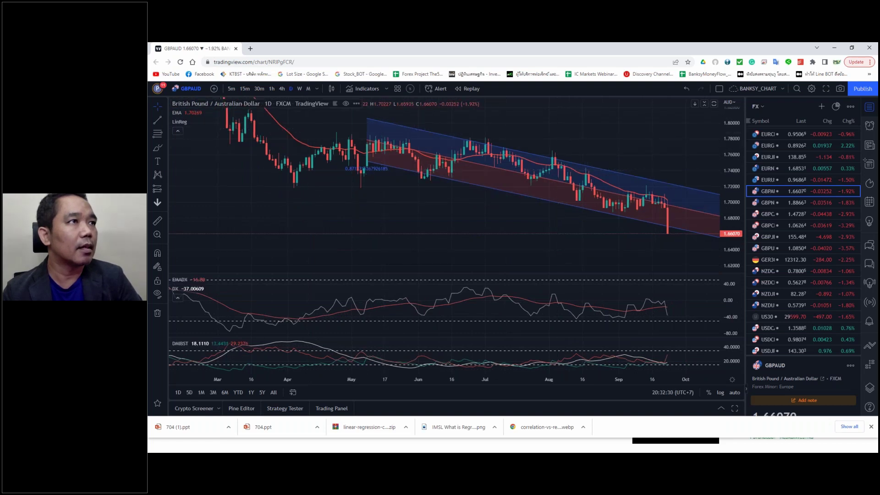
{"action": "right_click", "coordinate": [400, 168]}
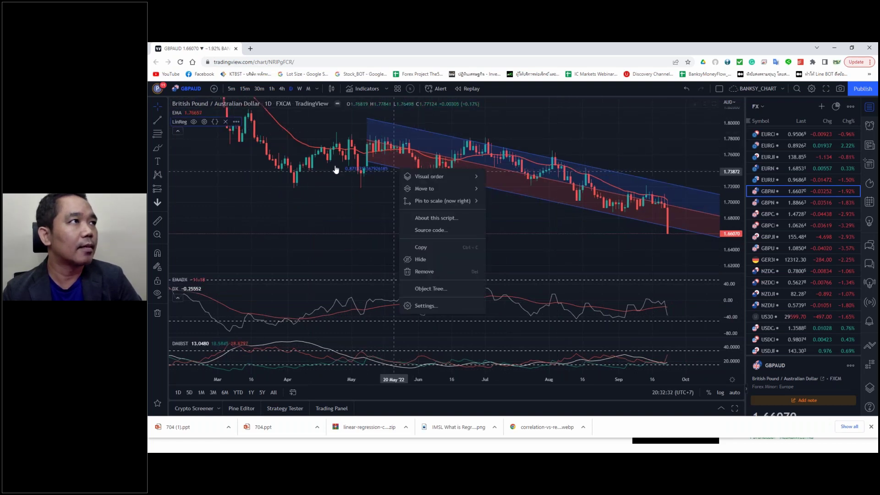
{"action": "left_click", "coordinate": [425, 306]}
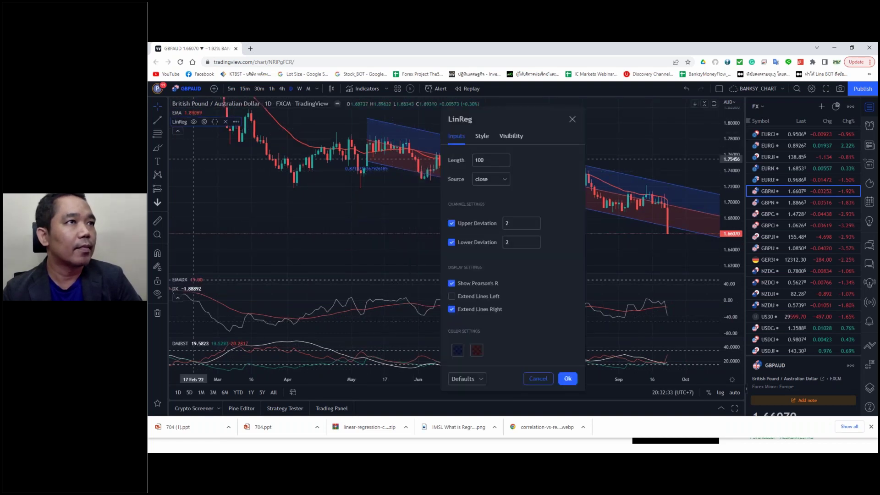
{"action": "double_click", "coordinate": [483, 161]}
{"action": "type", "text": "50"}
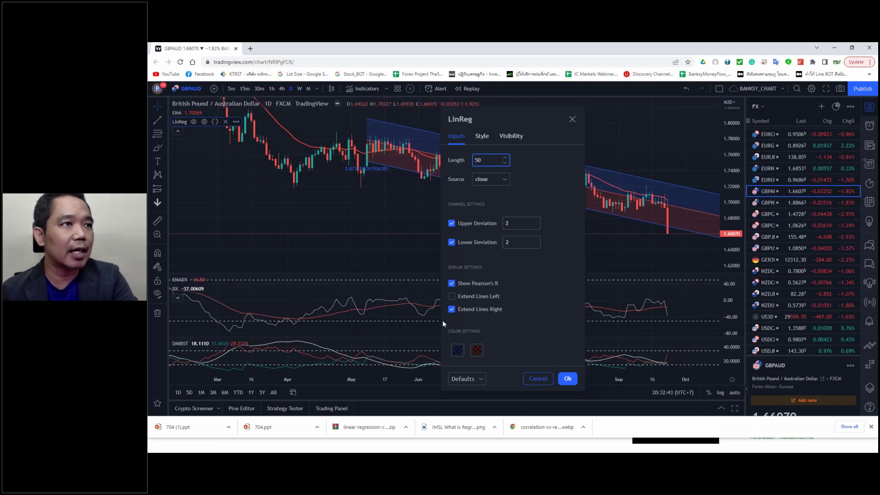
{"action": "left_click", "coordinate": [452, 284]}
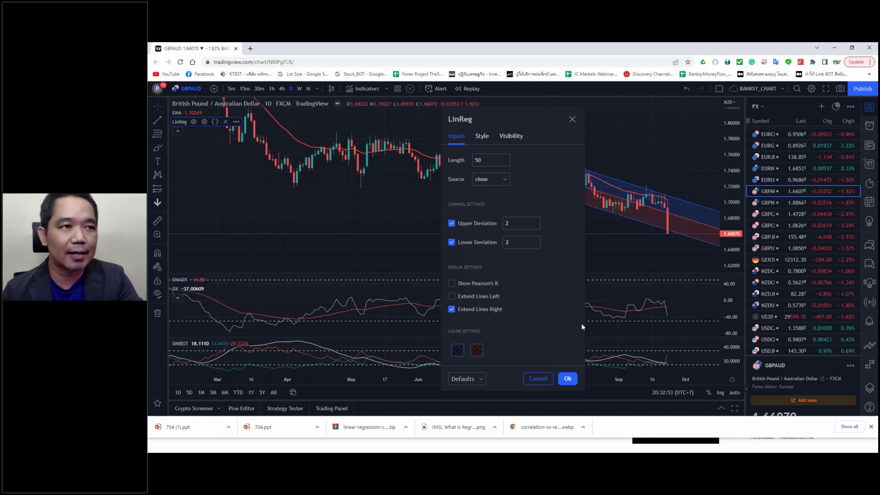
{"action": "left_click", "coordinate": [568, 379]}
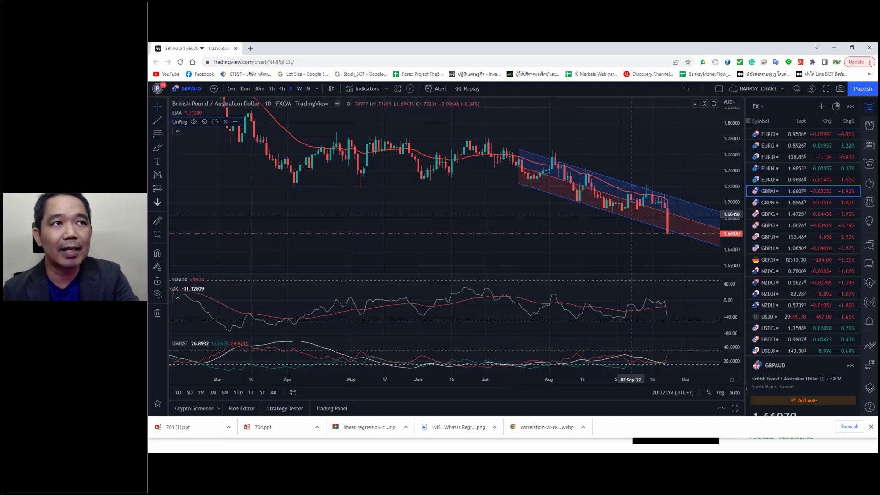
Step: Stretch the price scale, view the regression channel on the 1-hour GBPAUD chart, and return to the daily timeframe
{"action": "left_click_drag", "start_coordinate": [729, 243], "coordinate": [719, 231]}
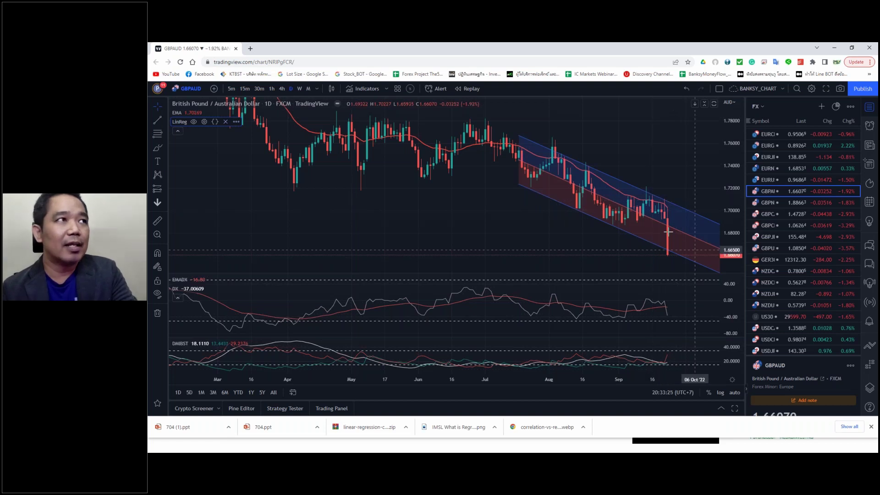
{"action": "left_click", "coordinate": [271, 89]}
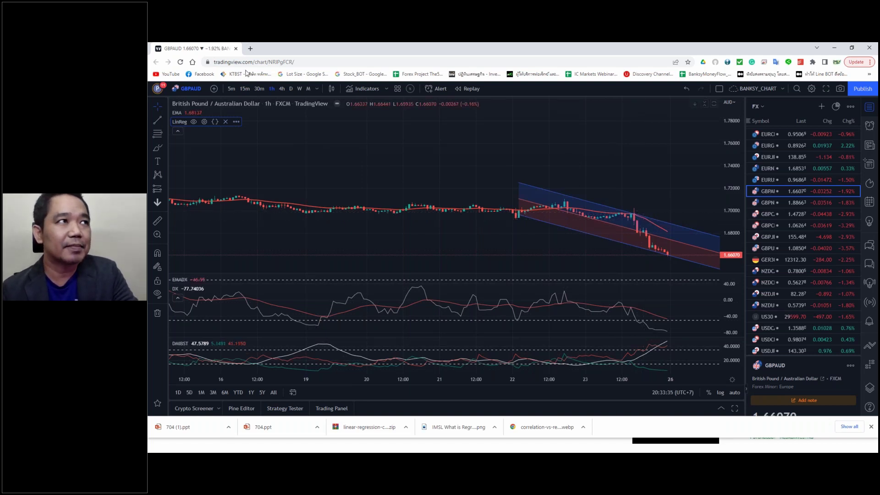
{"action": "left_click", "coordinate": [291, 89]}
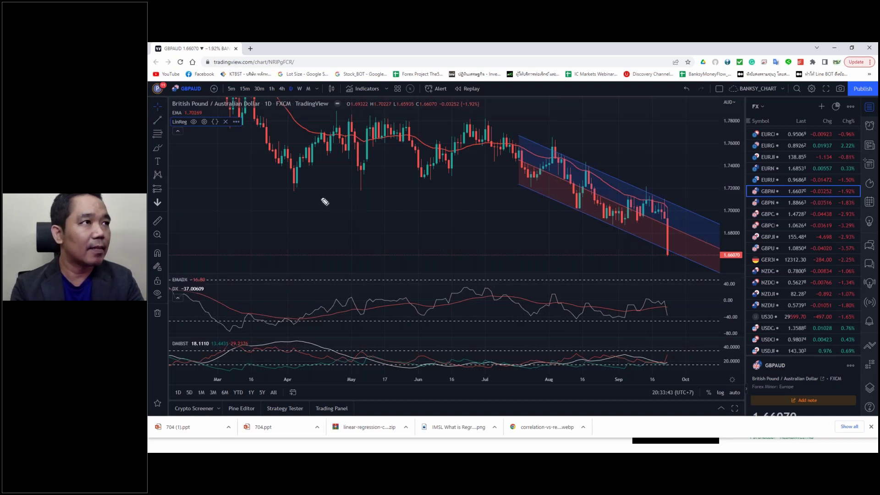
Step: Handwrite a scalping note below the GBPAUD candles, with two vertical lines beneath it and a small cross beside them
{"action": "mouse_move", "coordinate": [318, 194]}
{"action": "left_mouse_down"}
{"action": "mouse_move", "coordinate": [340, 206]}
{"action": "mouse_move", "coordinate": [401, 201]}
{"action": "mouse_move", "coordinate": [400, 219]}
{"action": "mouse_move", "coordinate": [412, 205]}
{"action": "mouse_move", "coordinate": [429, 212]}
{"action": "mouse_move", "coordinate": [431, 289]}
{"action": "left_mouse_up"}
{"action": "left_click_drag", "start_coordinate": [476, 223], "coordinate": [477, 289]}
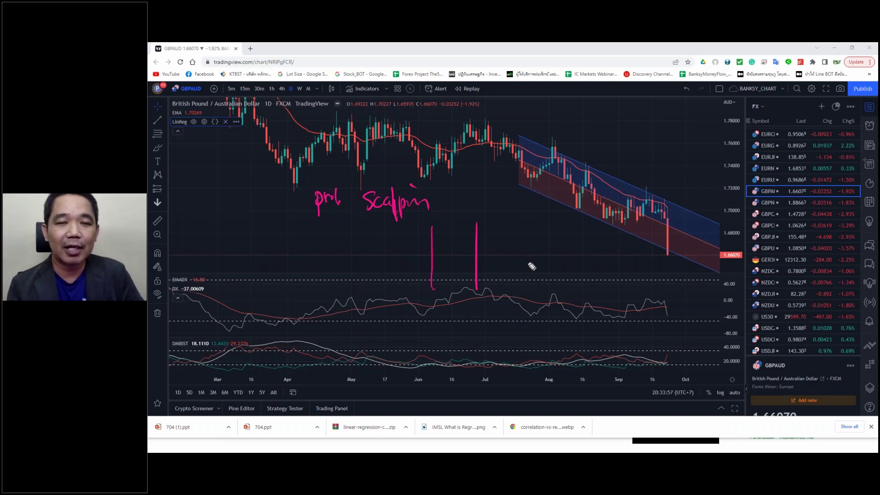
{"action": "left_click_drag", "start_coordinate": [526, 257], "coordinate": [522, 252]}
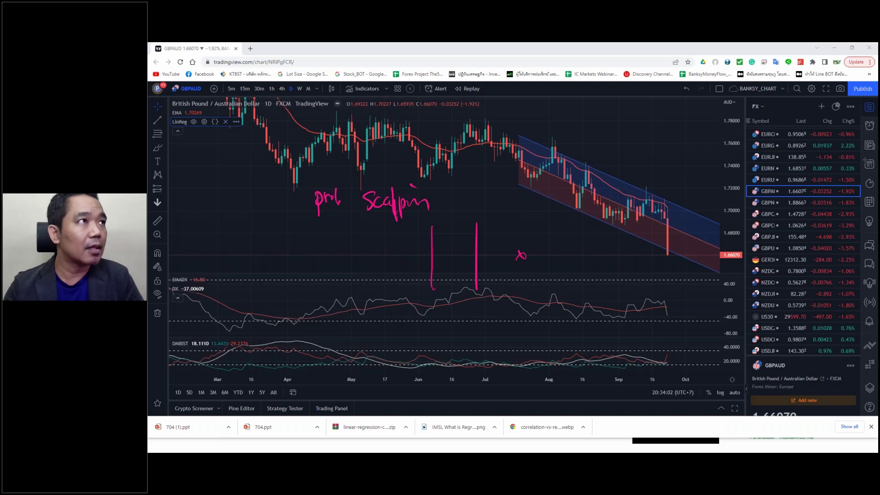
Step: Switch to Excel, open the recent workbook RTD FTMO, and minimize the Excel window
{"action": "key", "text": "alt+Tab"}
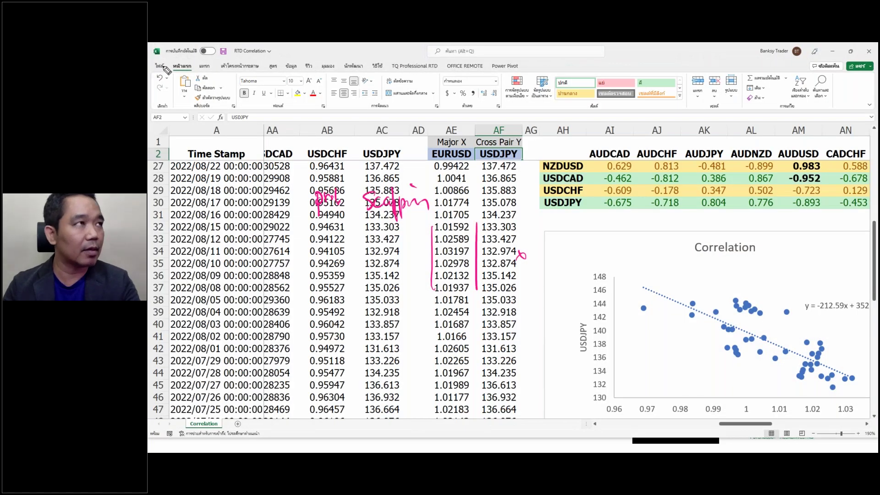
{"action": "left_click", "coordinate": [159, 67]}
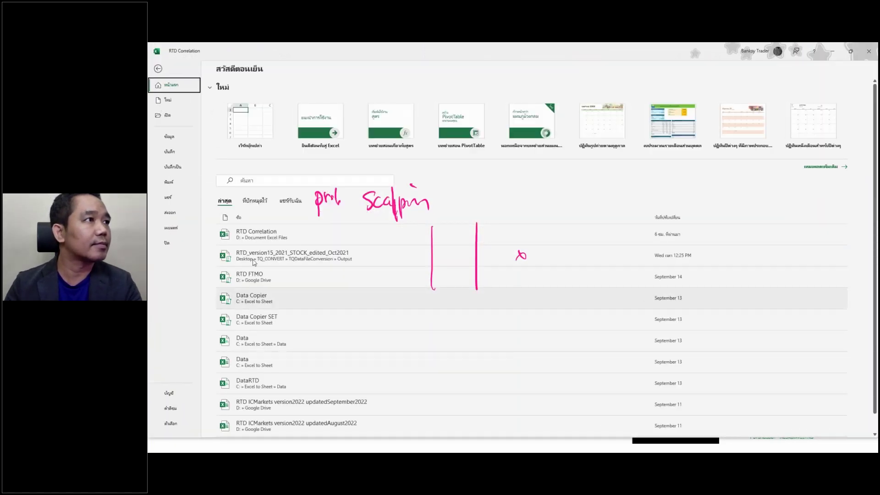
{"action": "left_click", "coordinate": [257, 255]}
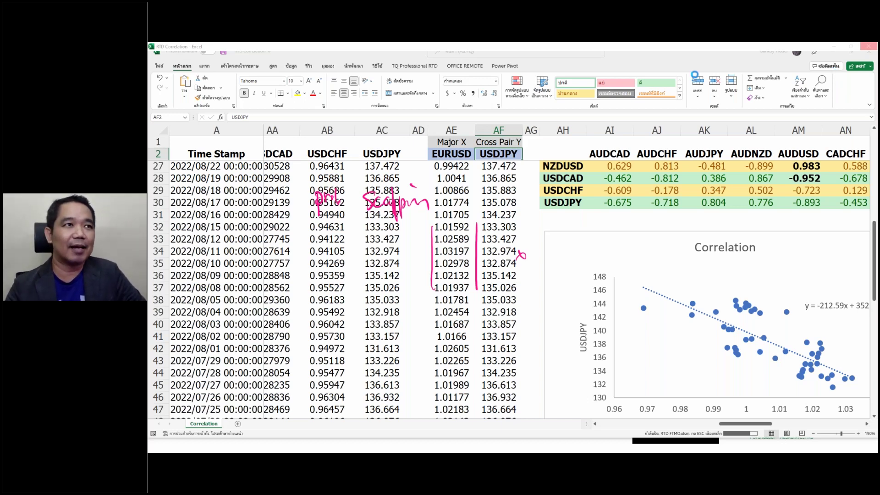
{"action": "left_click", "coordinate": [833, 47]}
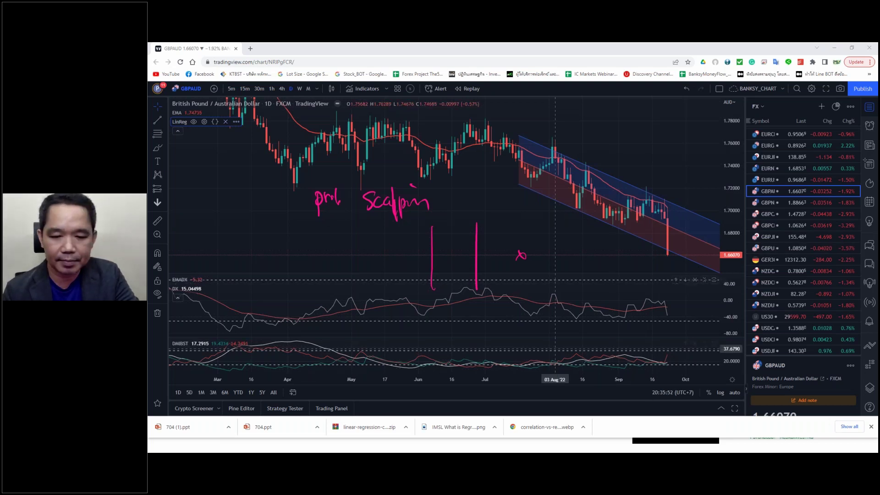
Step: Switch to the slide show, advance to the Master Trend application slide, and erase the pen annotations
{"action": "key", "text": "alt+Tab"}
{"action": "key", "text": "Right"}
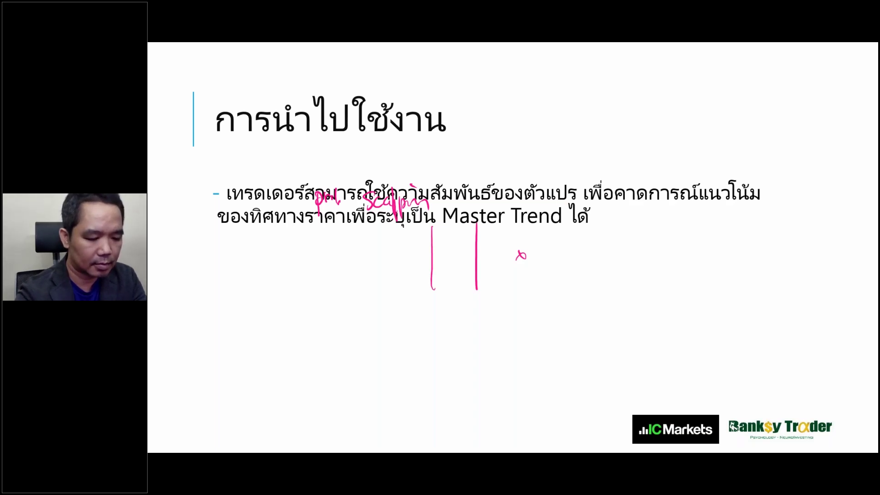
{"action": "key", "text": "e"}
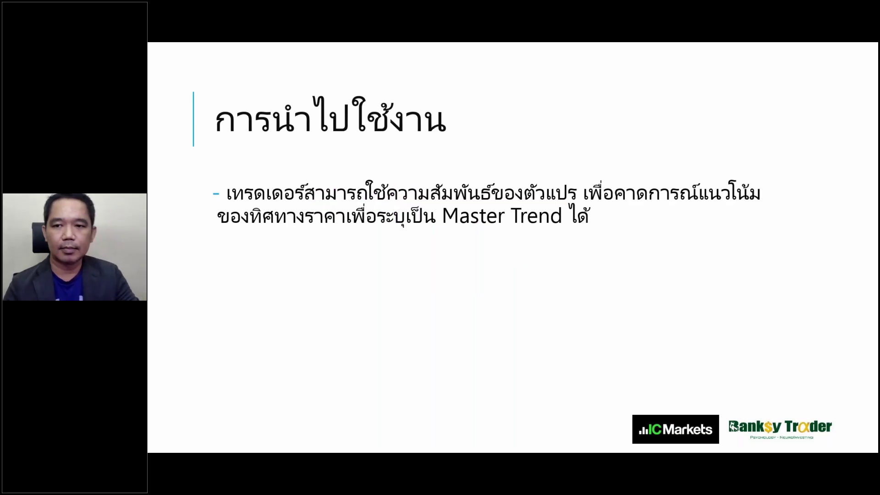
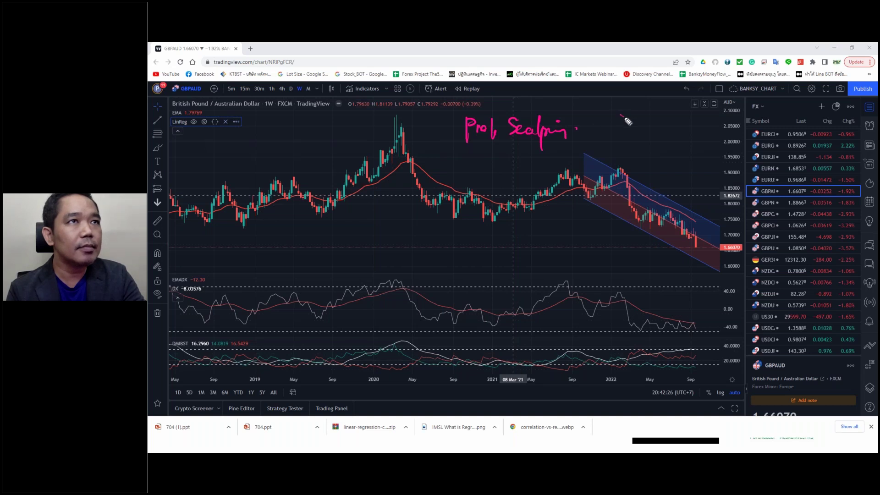
Step: Handwrite GA, a short condition note and Sell beside the scalping heading on the weekly GBPAUD chart
{"action": "left_click_drag", "start_coordinate": [630, 128], "coordinate": [757, 131]}
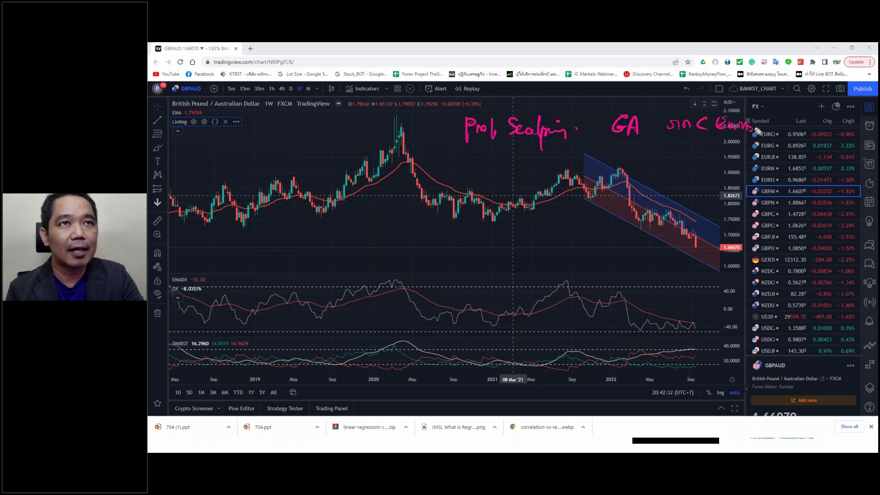
{"action": "mouse_move", "coordinate": [669, 152]}
{"action": "left_mouse_down"}
{"action": "mouse_move", "coordinate": [667, 160]}
{"action": "mouse_move", "coordinate": [692, 158]}
{"action": "mouse_move", "coordinate": [675, 160]}
{"action": "left_mouse_up"}
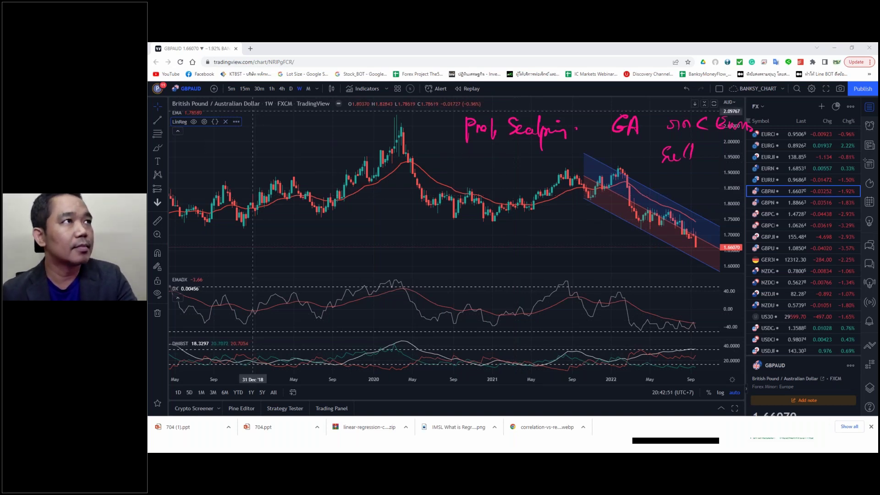
Step: Show GBPAUD on the daily timeframe and draw arrows labelled 2SD and EMA to the channel's upper edge at the latest candles
{"action": "left_click", "coordinate": [291, 88]}
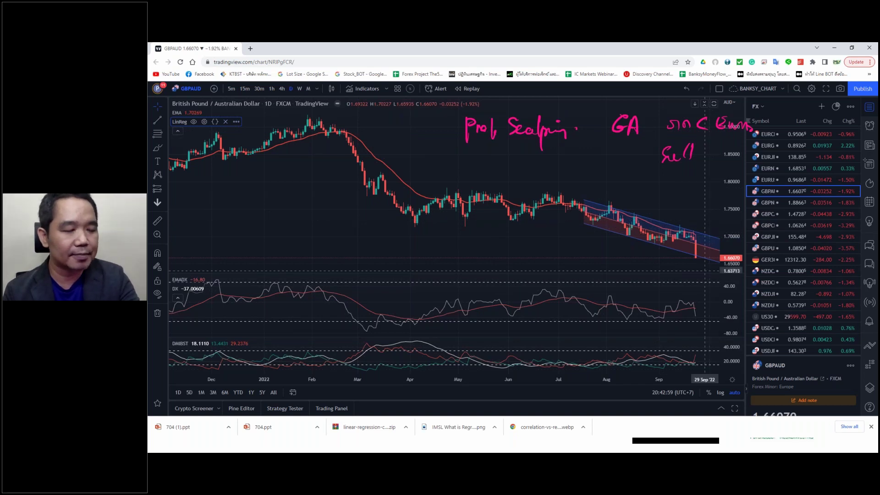
{"action": "left_click_drag", "start_coordinate": [708, 203], "coordinate": [697, 226]}
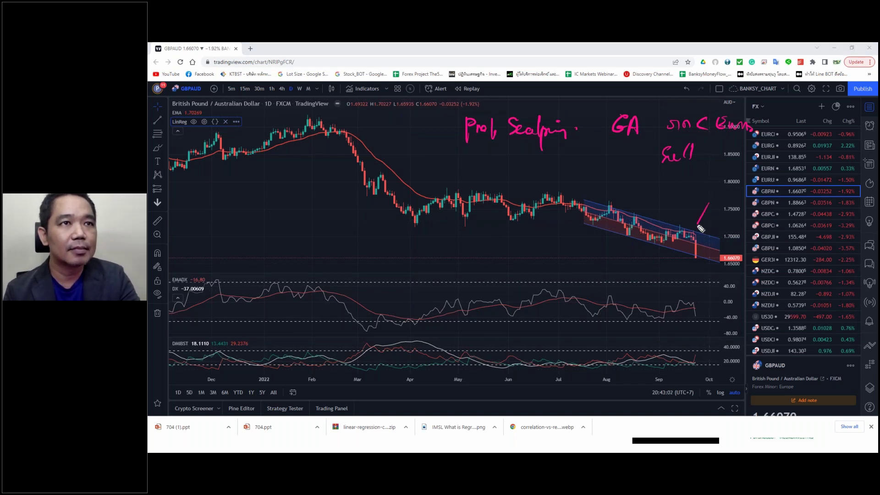
{"action": "left_click_drag", "start_coordinate": [675, 185], "coordinate": [686, 197]}
{"action": "left_click_drag", "start_coordinate": [696, 182], "coordinate": [697, 197]}
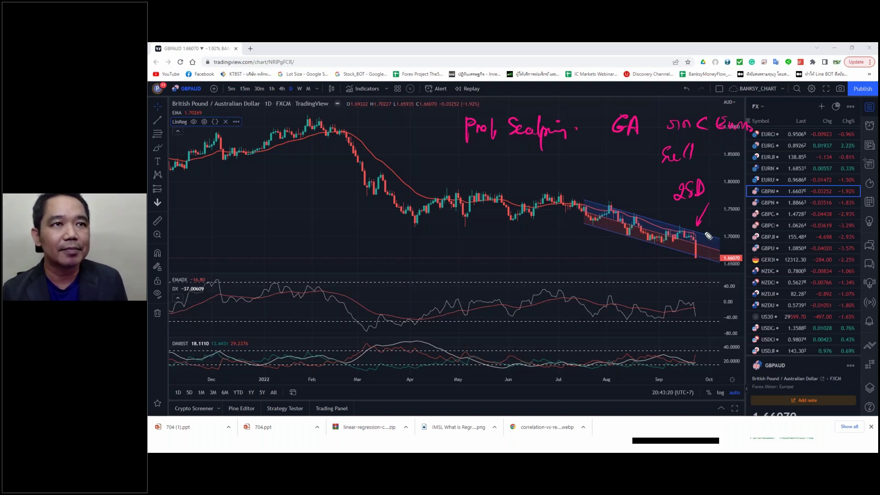
{"action": "mouse_move", "coordinate": [699, 235]}
{"action": "left_mouse_down"}
{"action": "mouse_move", "coordinate": [722, 220]}
{"action": "mouse_move", "coordinate": [708, 229]}
{"action": "mouse_move", "coordinate": [712, 238]}
{"action": "mouse_move", "coordinate": [734, 220]}
{"action": "mouse_move", "coordinate": [762, 223]}
{"action": "left_mouse_up"}
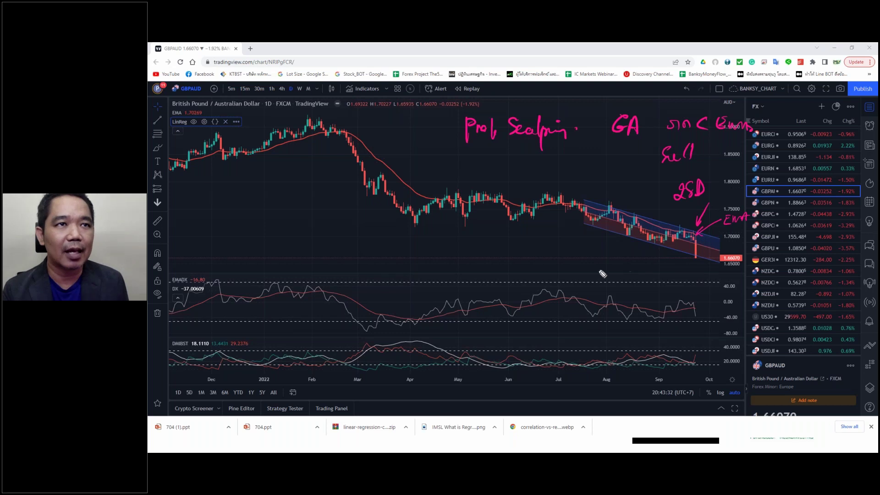
Step: Handwrite H4 C2 and DX C2 below the channel and draw a small down arrow labelled TP beside the last candle
{"action": "mouse_move", "coordinate": [615, 260]}
{"action": "left_mouse_down"}
{"action": "mouse_move", "coordinate": [616, 277]}
{"action": "mouse_move", "coordinate": [623, 268]}
{"action": "left_mouse_up"}
{"action": "mouse_move", "coordinate": [623, 260]}
{"action": "left_mouse_down"}
{"action": "mouse_move", "coordinate": [624, 275]}
{"action": "mouse_move", "coordinate": [661, 277]}
{"action": "left_mouse_up"}
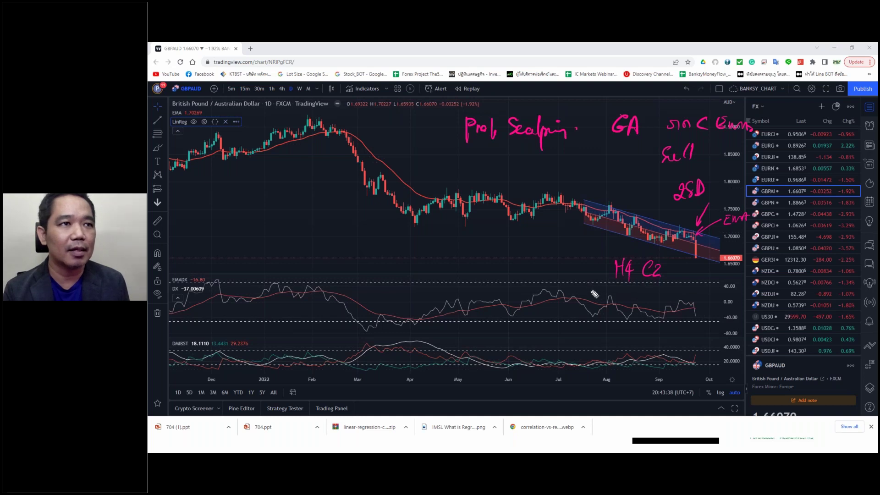
{"action": "left_click_drag", "start_coordinate": [593, 285], "coordinate": [593, 298]}
{"action": "mouse_move", "coordinate": [593, 285]}
{"action": "left_mouse_down"}
{"action": "mouse_move", "coordinate": [593, 297]}
{"action": "mouse_move", "coordinate": [612, 298]}
{"action": "left_mouse_up"}
{"action": "mouse_move", "coordinate": [611, 286]}
{"action": "left_mouse_down"}
{"action": "mouse_move", "coordinate": [605, 300]}
{"action": "mouse_move", "coordinate": [631, 298]}
{"action": "left_mouse_up"}
{"action": "left_click_drag", "start_coordinate": [637, 286], "coordinate": [646, 297]}
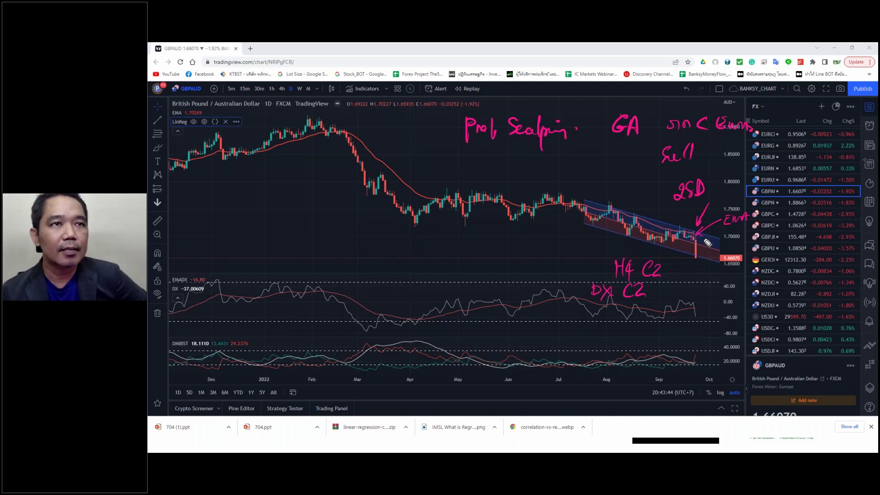
{"action": "left_click_drag", "start_coordinate": [702, 236], "coordinate": [707, 251]}
{"action": "mouse_move", "coordinate": [708, 264]}
{"action": "left_mouse_down"}
{"action": "mouse_move", "coordinate": [717, 263]}
{"action": "mouse_move", "coordinate": [712, 273]}
{"action": "mouse_move", "coordinate": [719, 268]}
{"action": "left_mouse_up"}
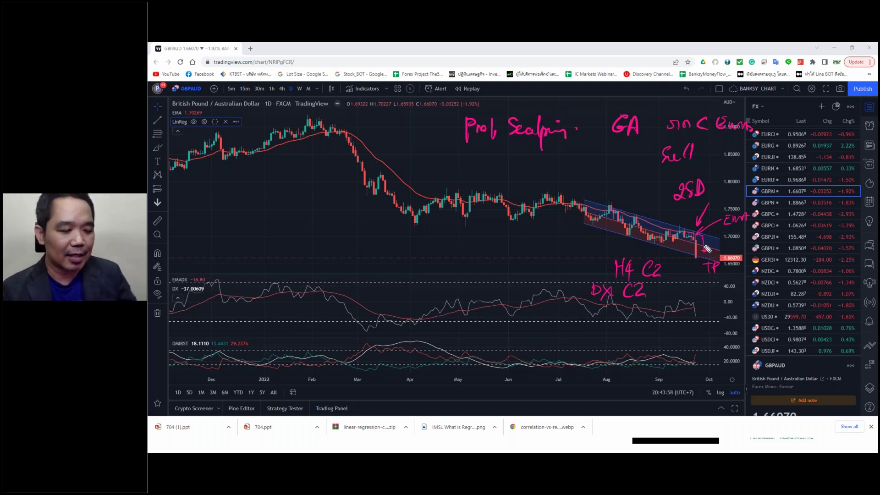
Step: Erase the pen annotations, handwrite 95% above the latest GBPAUD candle, and draw an arrow to that candle's low
{"action": "key", "text": "e"}
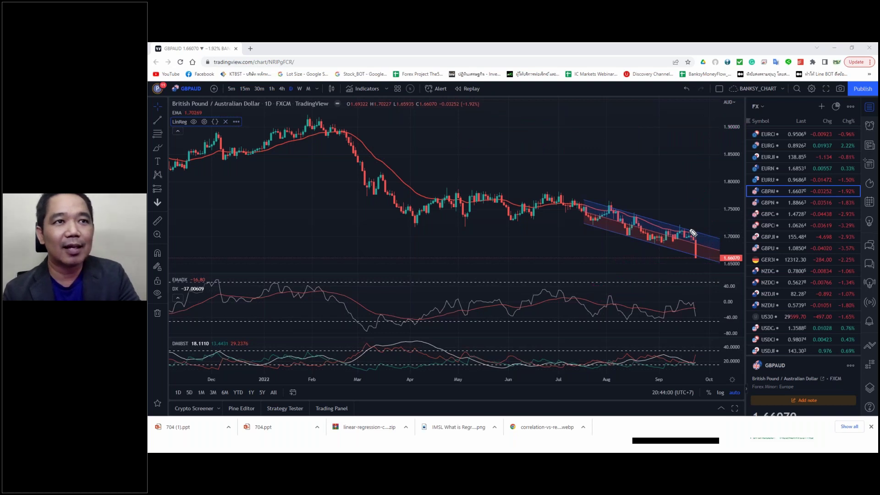
{"action": "mouse_move", "coordinate": [700, 211]}
{"action": "left_mouse_down"}
{"action": "mouse_move", "coordinate": [699, 220]}
{"action": "mouse_move", "coordinate": [710, 220]}
{"action": "left_mouse_up"}
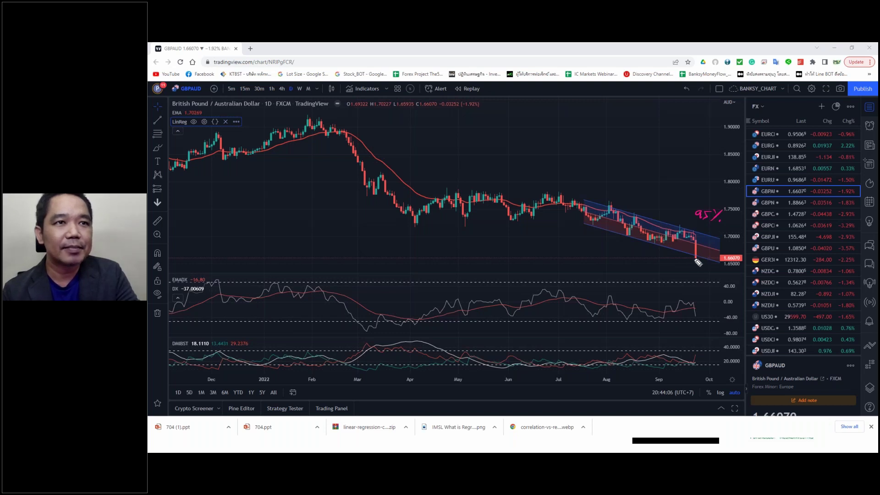
{"action": "left_click_drag", "start_coordinate": [675, 278], "coordinate": [694, 268]}
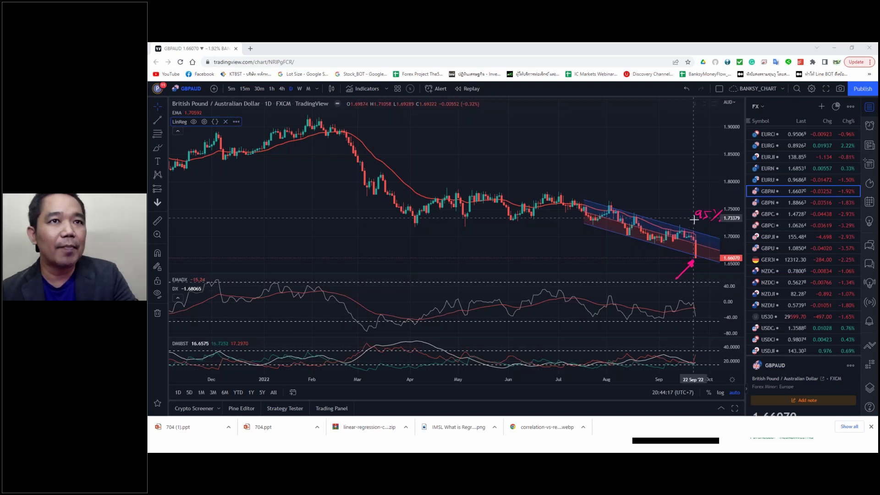
Step: Show the GBPNZD daily chart, handwrite Sell with an arrow at the recent high, and mark a level below with a line and filled dot
{"action": "left_click", "coordinate": [770, 202]}
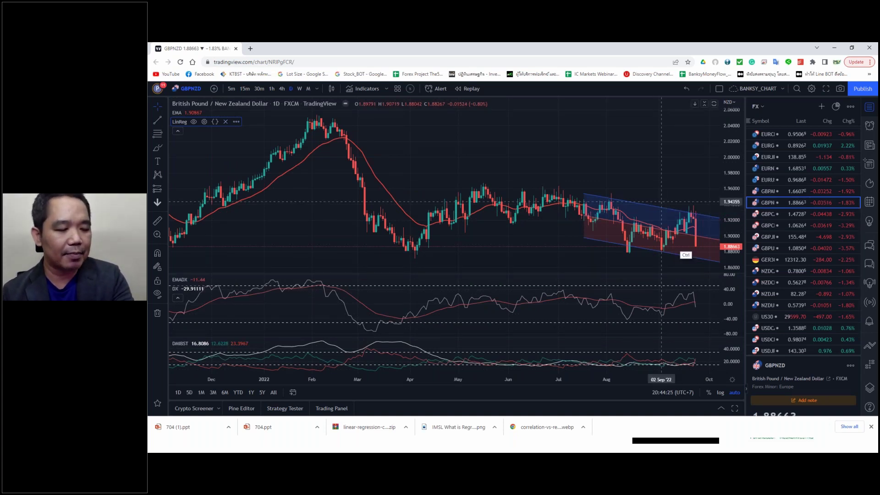
{"action": "mouse_move", "coordinate": [695, 215]}
{"action": "left_mouse_down"}
{"action": "mouse_move", "coordinate": [710, 210]}
{"action": "mouse_move", "coordinate": [684, 193]}
{"action": "left_mouse_up"}
{"action": "left_click_drag", "start_coordinate": [689, 190], "coordinate": [706, 185]}
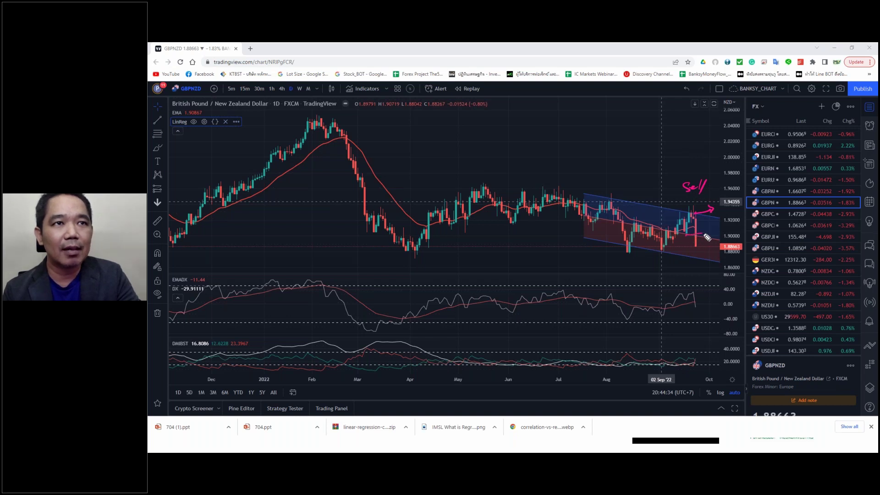
{"action": "left_click_drag", "start_coordinate": [688, 235], "coordinate": [733, 227]}
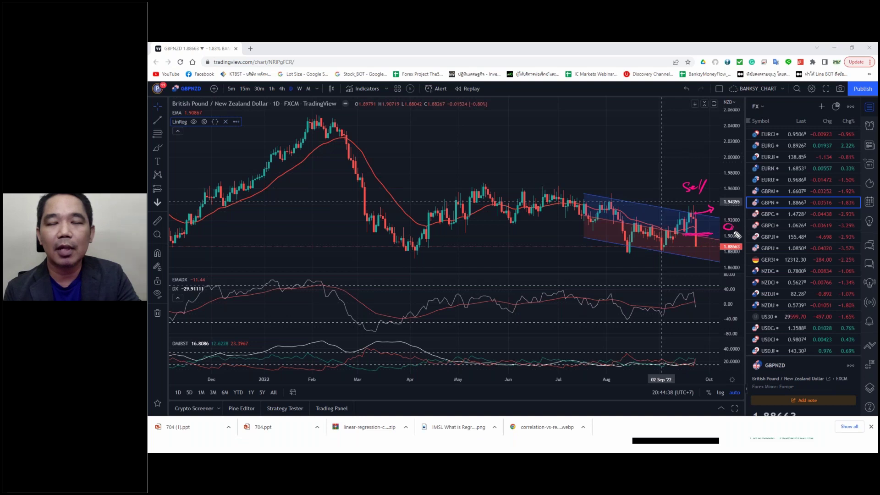
{"action": "left_click_drag", "start_coordinate": [734, 228], "coordinate": [732, 227]}
Step: Handwrite 1ATR, SL 600 and a matching TP value above the GBPNZD regression channel
{"action": "left_click_drag", "start_coordinate": [623, 161], "coordinate": [622, 181]}
{"action": "left_click_drag", "start_coordinate": [625, 180], "coordinate": [641, 170]}
{"action": "mouse_move", "coordinate": [642, 164]}
{"action": "left_mouse_down"}
{"action": "mouse_move", "coordinate": [660, 163]}
{"action": "mouse_move", "coordinate": [650, 175]}
{"action": "left_mouse_up"}
{"action": "left_click_drag", "start_coordinate": [655, 174], "coordinate": [670, 170]}
{"action": "left_click_drag", "start_coordinate": [561, 126], "coordinate": [552, 137]}
{"action": "mouse_move", "coordinate": [553, 126]}
{"action": "left_mouse_down"}
{"action": "mouse_move", "coordinate": [569, 137]}
{"action": "mouse_move", "coordinate": [601, 131]}
{"action": "left_mouse_up"}
{"action": "left_click_drag", "start_coordinate": [610, 134], "coordinate": [621, 128]}
{"action": "left_click_drag", "start_coordinate": [535, 160], "coordinate": [557, 158]}
{"action": "mouse_move", "coordinate": [546, 159]}
{"action": "left_mouse_down"}
{"action": "mouse_move", "coordinate": [545, 173]}
{"action": "mouse_move", "coordinate": [591, 169]}
{"action": "left_mouse_up"}
{"action": "left_click_drag", "start_coordinate": [592, 161], "coordinate": [602, 164]}
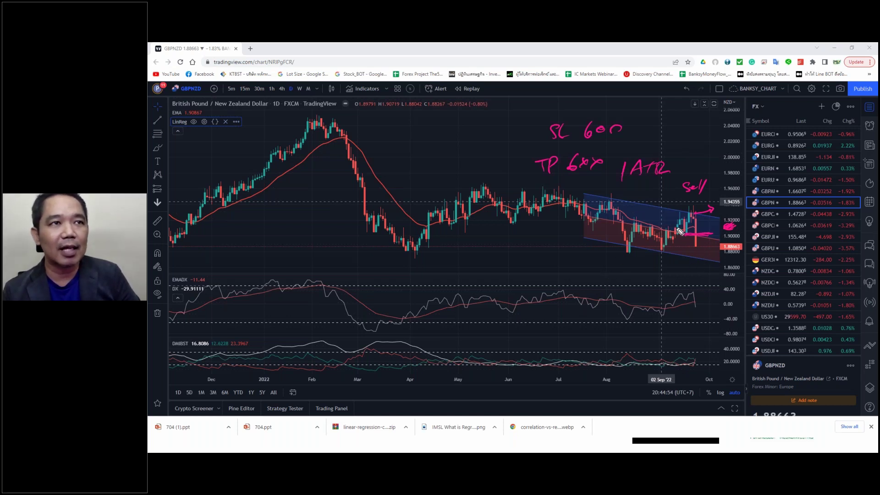
Step: Mark the GBPNZD target and the earlier lows near the channel's lower edge, and clear all pen annotations
{"action": "left_click_drag", "start_coordinate": [702, 258], "coordinate": [699, 261]}
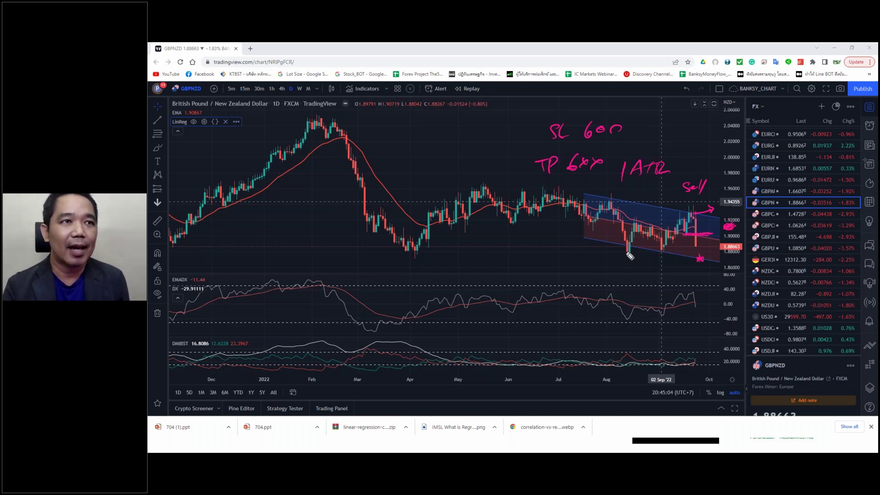
{"action": "mouse_move", "coordinate": [663, 249]}
{"action": "left_mouse_down"}
{"action": "mouse_move", "coordinate": [658, 261]}
{"action": "mouse_move", "coordinate": [667, 257]}
{"action": "left_mouse_up"}
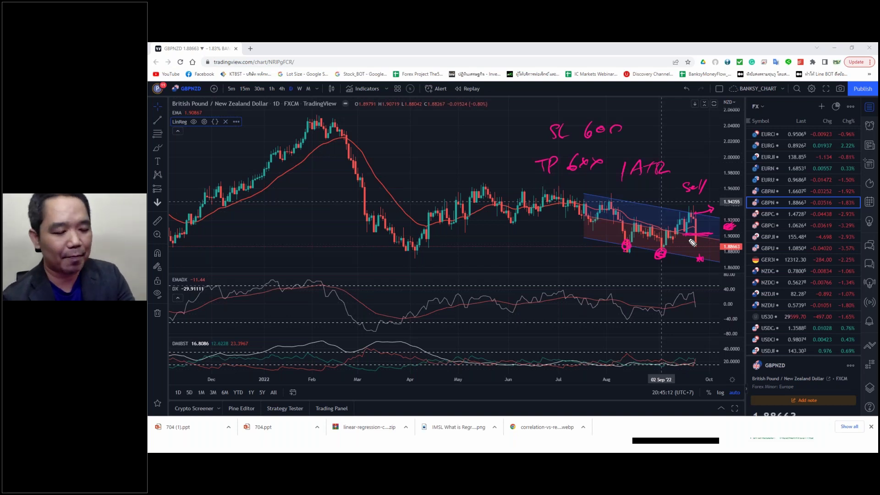
{"action": "key", "text": "Escape"}
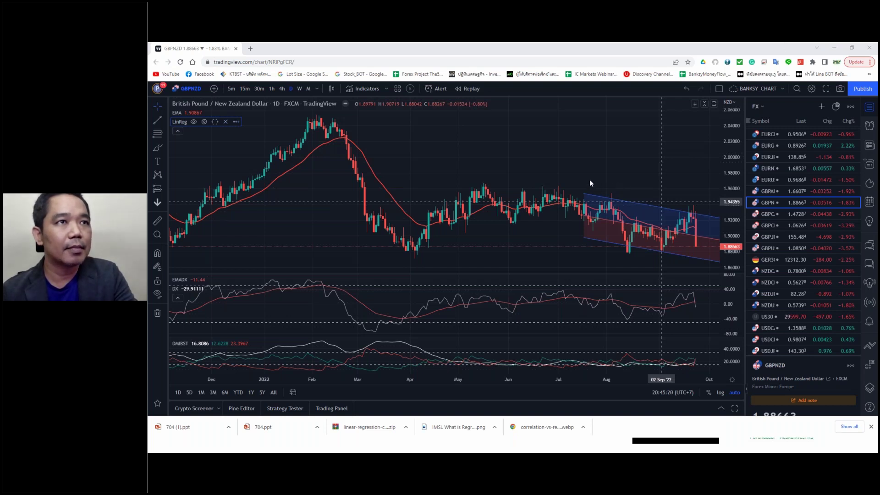
Step: Draw two thick sloping lines along the upper and lower edges of the GBPNZD regression channel
{"action": "left_click_drag", "start_coordinate": [590, 184], "coordinate": [727, 219]}
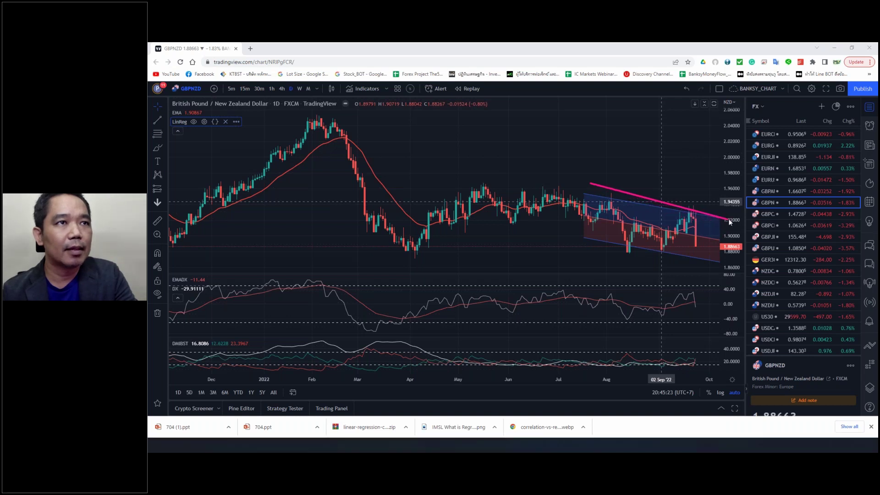
{"action": "left_click_drag", "start_coordinate": [664, 267], "coordinate": [730, 269]}
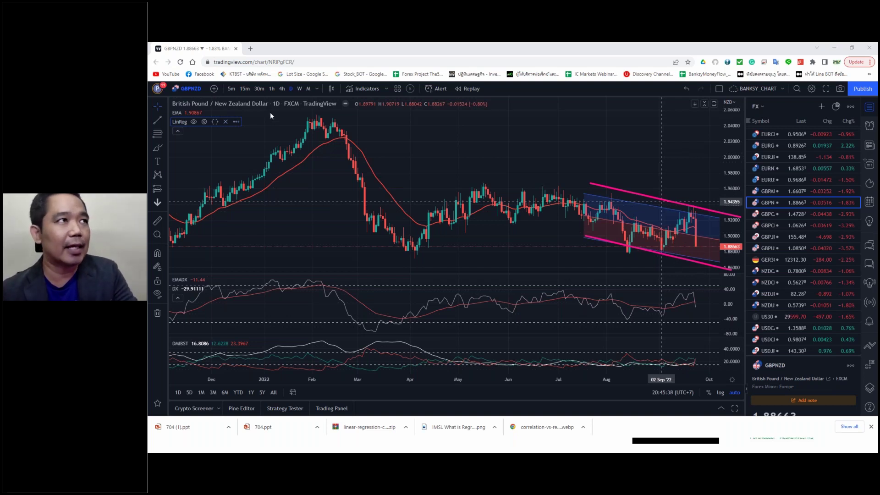
Step: Turn on Show Pearson's R for the linear regression channel and remove the two drawn lines
{"action": "left_click", "coordinate": [204, 121]}
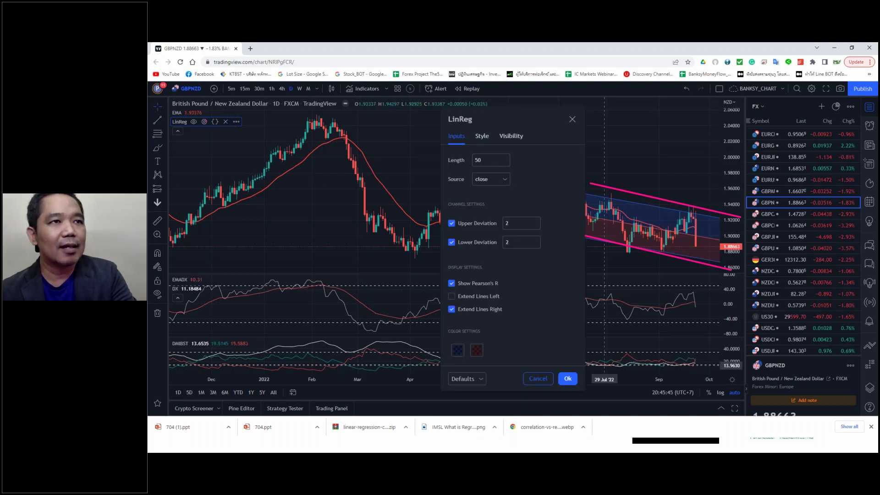
{"action": "left_click", "coordinate": [567, 379]}
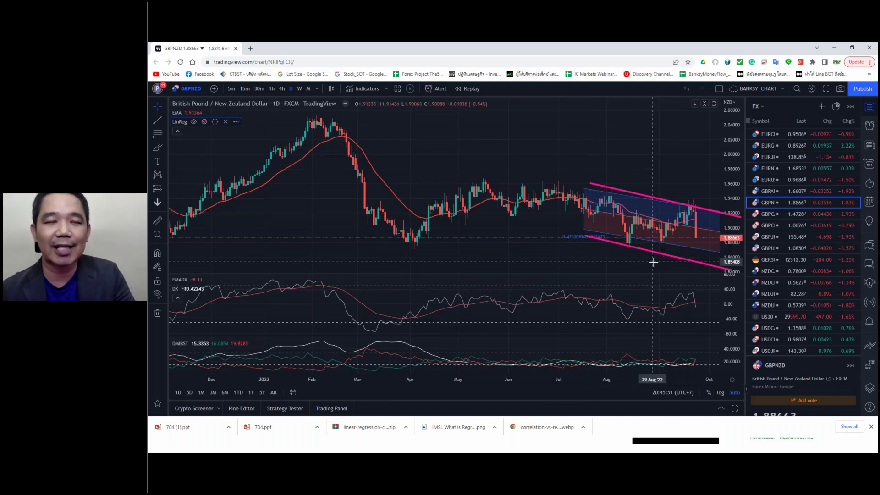
{"action": "key", "text": "ctrl+z"}
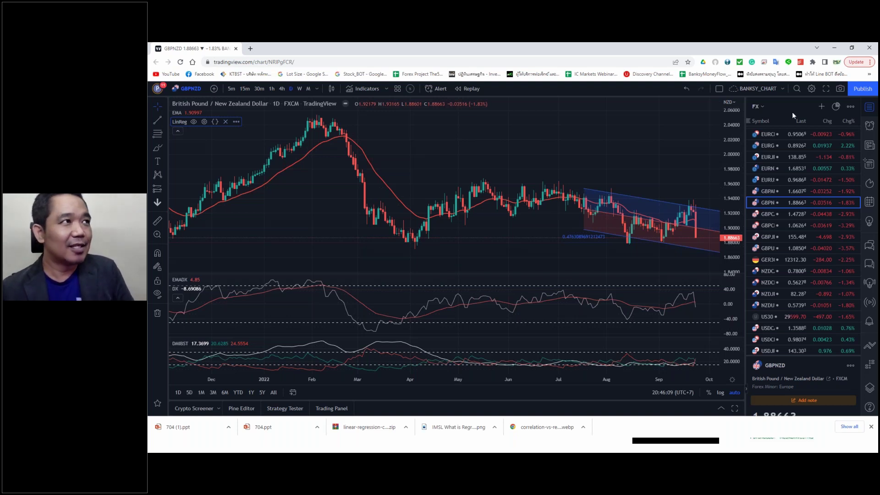
Step: Show GBPCAD on the weekly timeframe and check the EMA indicator's input settings
{"action": "left_click", "coordinate": [767, 216]}
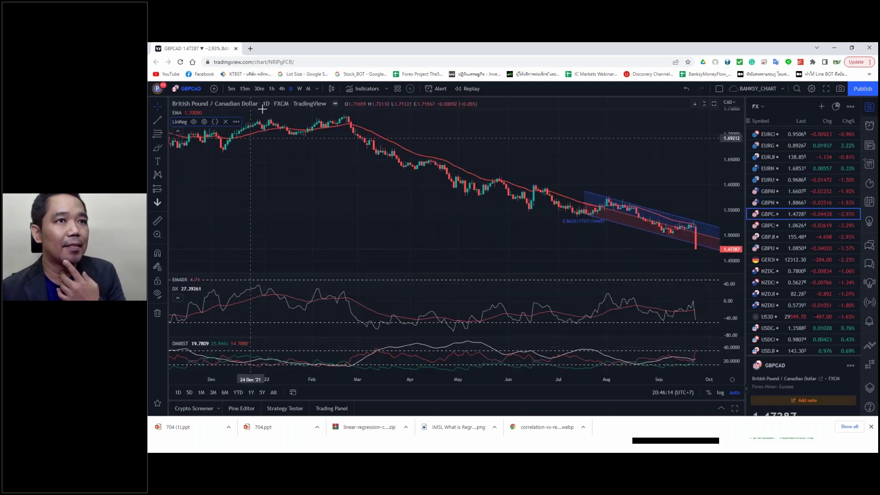
{"action": "type", "text": "1W"}
{"action": "key", "text": "Return"}
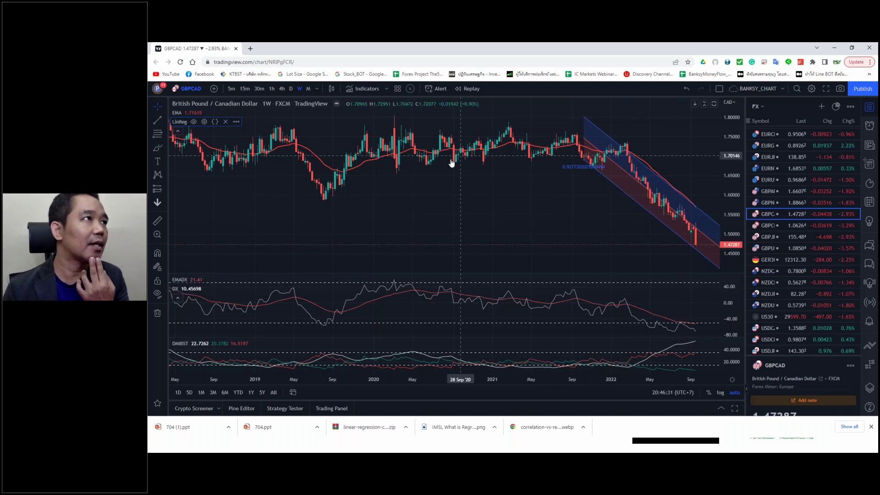
{"action": "left_click", "coordinate": [199, 113]}
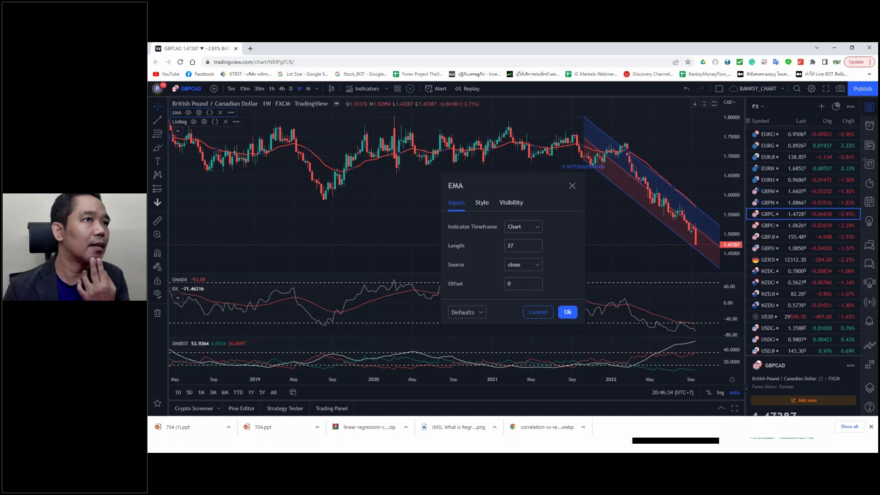
{"action": "left_click", "coordinate": [567, 313]}
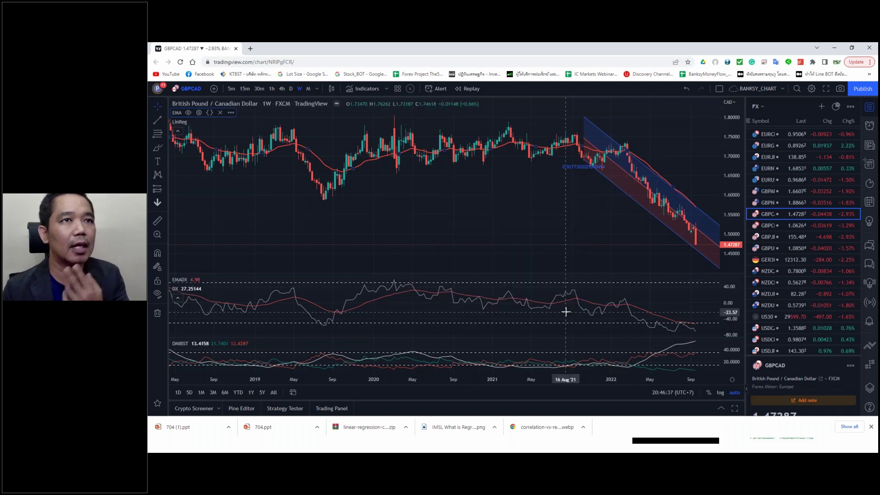
Step: Show GBPCAD on the daily timeframe and draw an arrow pointing to the top of the latest candle
{"action": "left_click", "coordinate": [291, 90]}
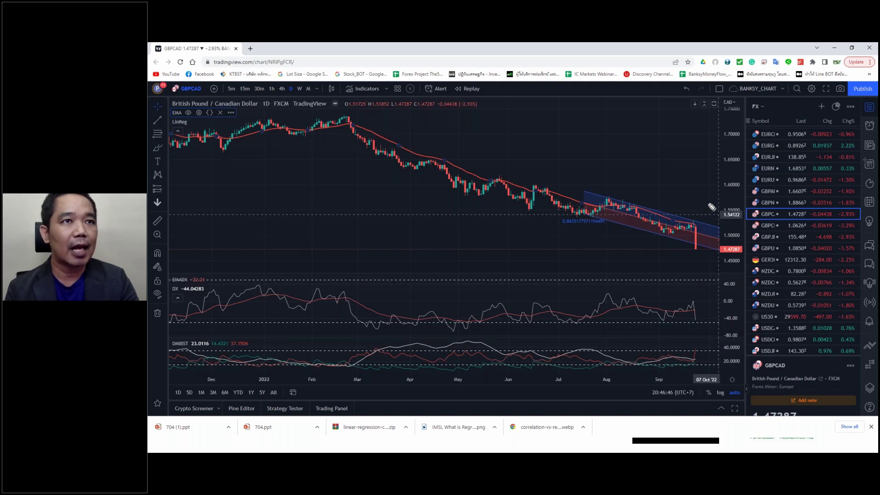
{"action": "left_click_drag", "start_coordinate": [709, 199], "coordinate": [691, 222]}
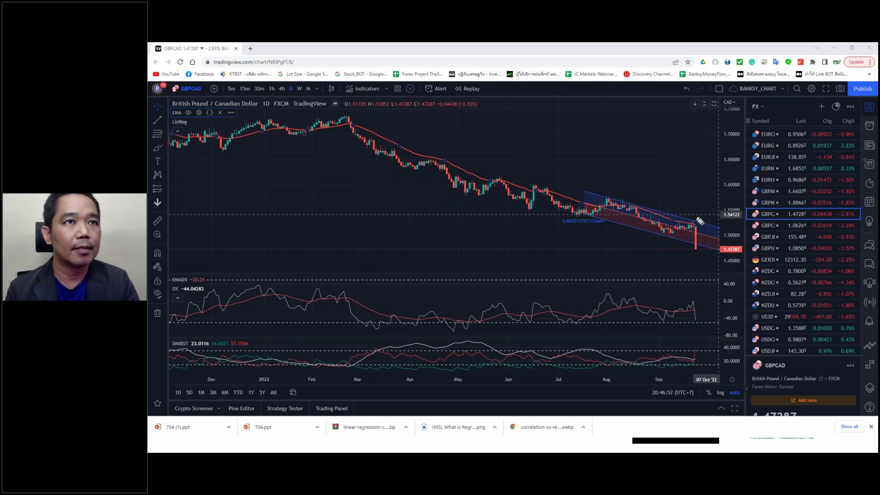
{"action": "mouse_move", "coordinate": [721, 189]}
{"action": "left_mouse_down"}
{"action": "mouse_move", "coordinate": [694, 218]}
{"action": "mouse_move", "coordinate": [707, 214]}
{"action": "left_mouse_up"}
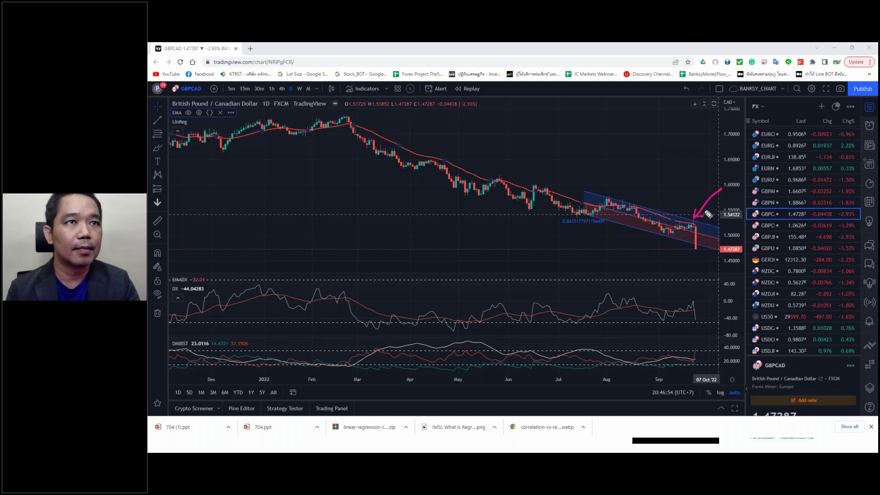
Step: Write "TH" above the arrow and "GBP" to its upper left, with a short stroke beneath "GBP"
{"action": "mouse_move", "coordinate": [693, 171]}
{"action": "left_mouse_down"}
{"action": "mouse_move", "coordinate": [698, 182]}
{"action": "mouse_move", "coordinate": [703, 169]}
{"action": "left_mouse_up"}
{"action": "left_click_drag", "start_coordinate": [707, 168], "coordinate": [707, 182]}
{"action": "left_click_drag", "start_coordinate": [707, 175], "coordinate": [713, 173]}
{"action": "left_click_drag", "start_coordinate": [713, 165], "coordinate": [713, 181]}
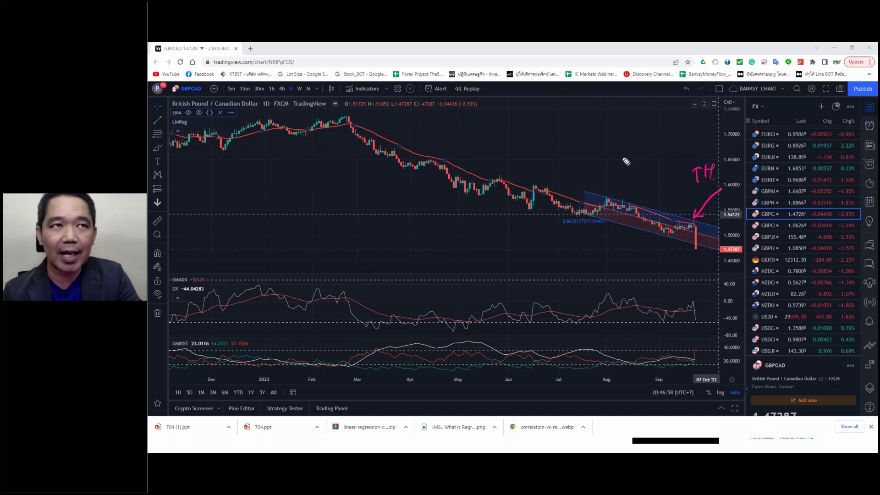
{"action": "mouse_move", "coordinate": [632, 146]}
{"action": "left_mouse_down"}
{"action": "mouse_move", "coordinate": [645, 155]}
{"action": "mouse_move", "coordinate": [657, 148]}
{"action": "left_mouse_up"}
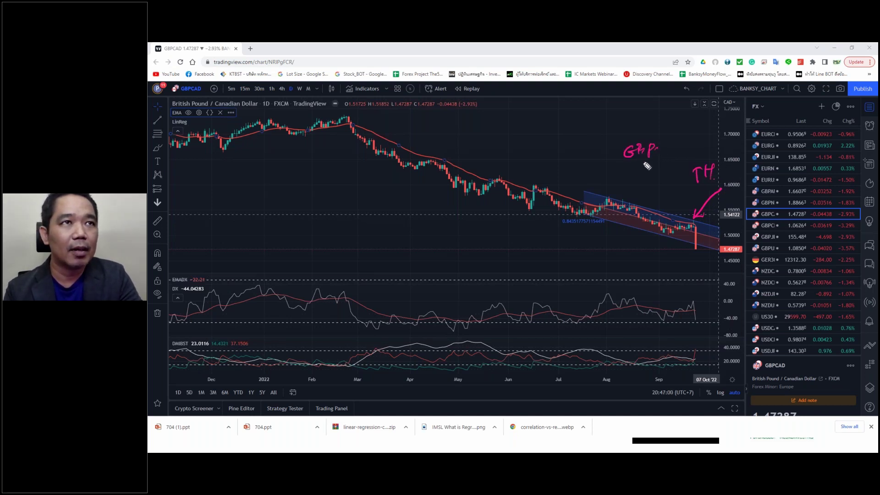
{"action": "left_click_drag", "start_coordinate": [630, 175], "coordinate": [641, 167]}
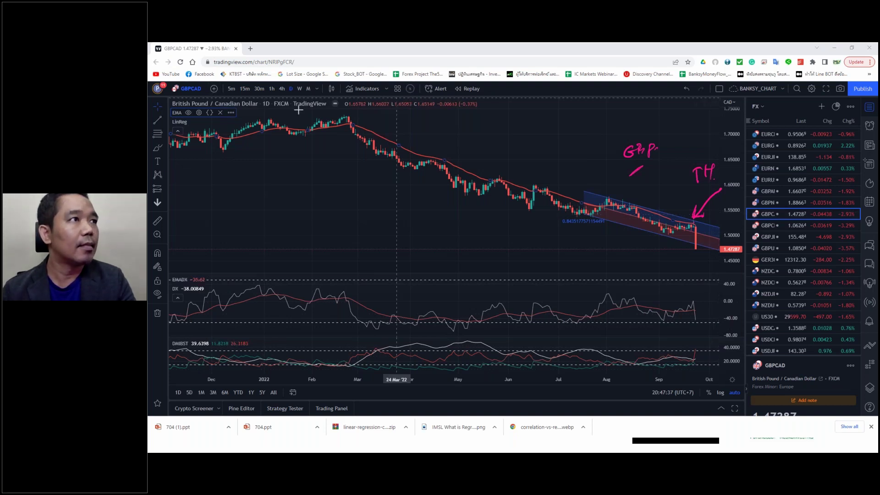
Step: Zoom in on the recent GBPCAD daily candles inside the regression channel
{"action": "left_click", "coordinate": [158, 235]}
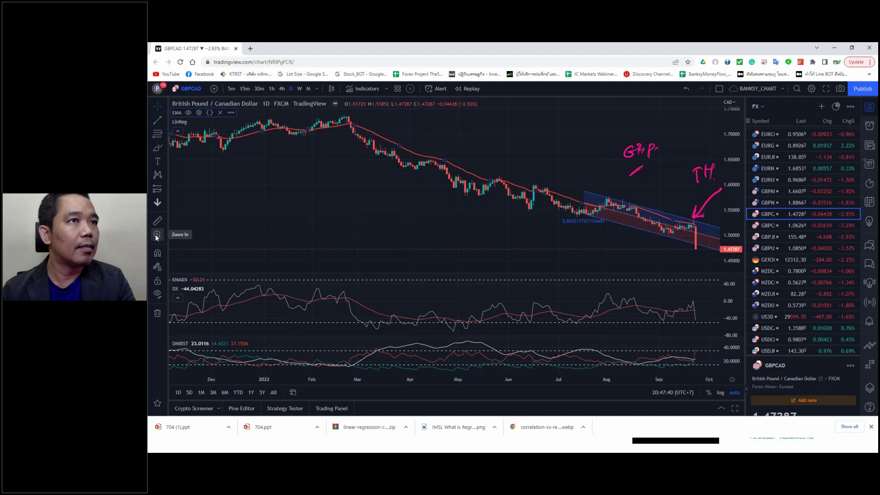
{"action": "left_click_drag", "start_coordinate": [499, 138], "coordinate": [734, 284]}
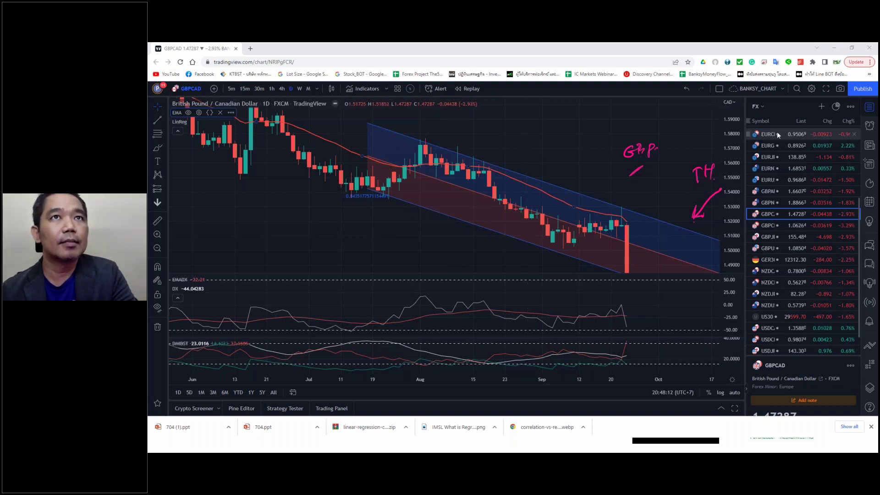
Step: Cancel opening the locked RTD FTMO.xlsm workbook and switch to the presentation slide on practical application
{"action": "left_click", "coordinate": [834, 49]}
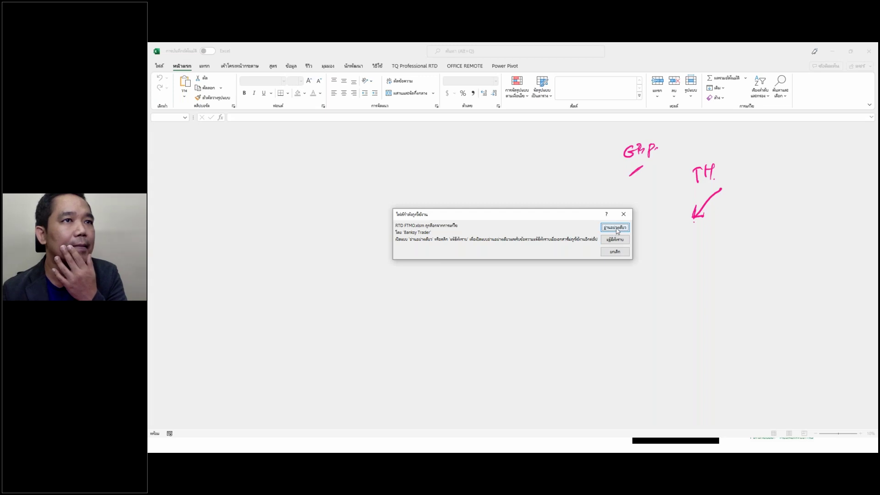
{"action": "left_click", "coordinate": [615, 253]}
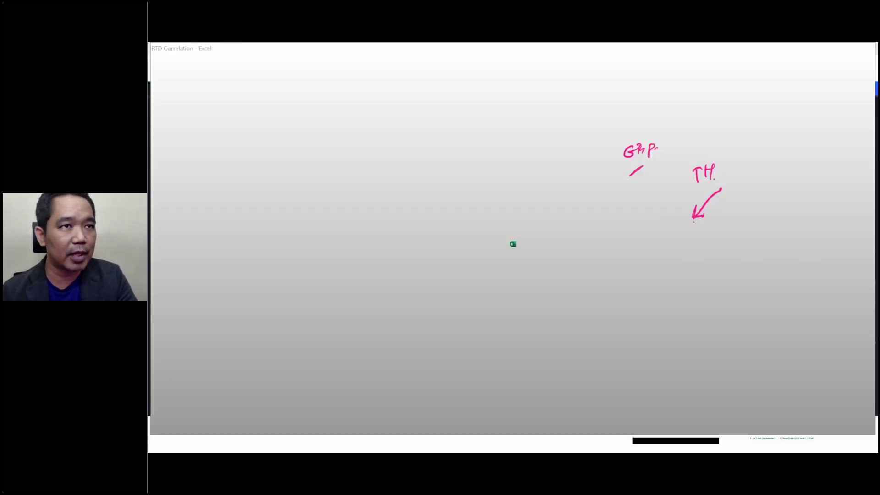
{"action": "key", "text": "alt+Tab"}
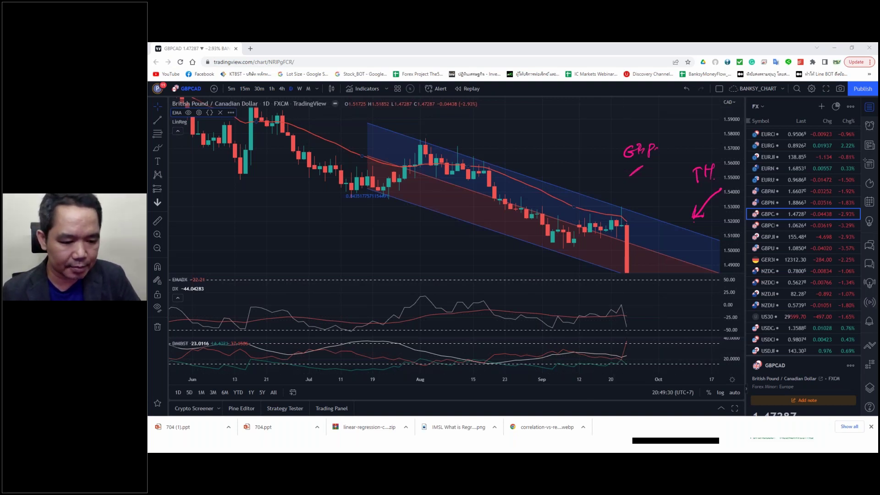
{"action": "key", "text": "alt+Tab"}
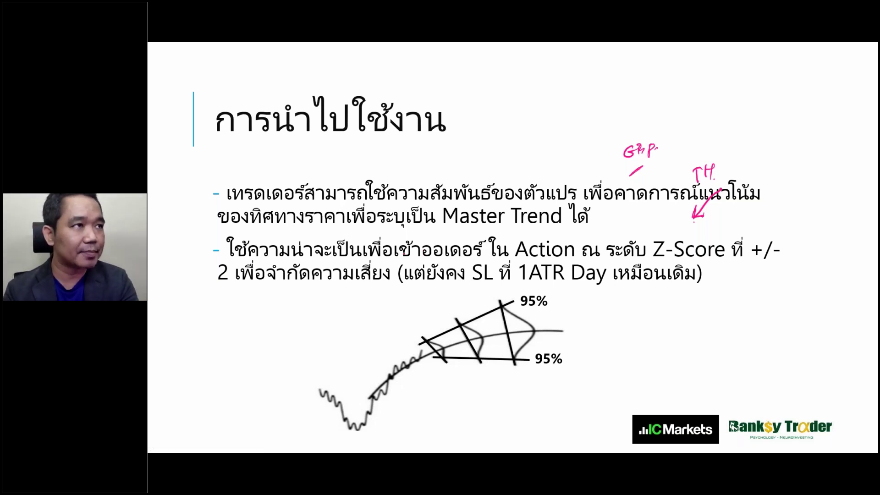
Step: Draw an arrow from the slide's second bullet to a handwritten "Prob." and link it to a second probability note above
{"action": "mouse_move", "coordinate": [350, 245]}
{"action": "left_mouse_down"}
{"action": "mouse_move", "coordinate": [455, 142]}
{"action": "mouse_move", "coordinate": [453, 155]}
{"action": "left_mouse_up"}
{"action": "mouse_move", "coordinate": [465, 118]}
{"action": "left_mouse_down"}
{"action": "mouse_move", "coordinate": [471, 131]}
{"action": "mouse_move", "coordinate": [495, 136]}
{"action": "mouse_move", "coordinate": [470, 165]}
{"action": "left_mouse_up"}
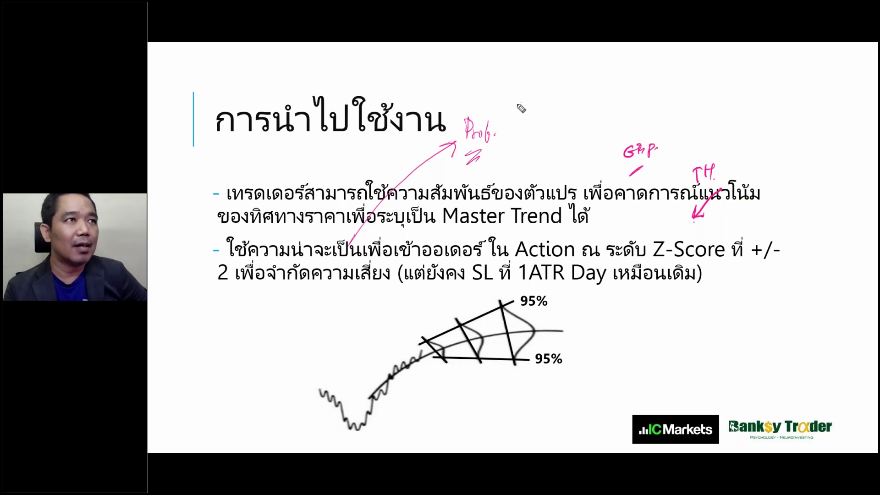
{"action": "left_click_drag", "start_coordinate": [512, 122], "coordinate": [571, 71]}
{"action": "mouse_move", "coordinate": [570, 71]}
{"action": "left_mouse_down"}
{"action": "mouse_move", "coordinate": [578, 90]}
{"action": "mouse_move", "coordinate": [604, 90]}
{"action": "left_mouse_up"}
{"action": "mouse_move", "coordinate": [608, 69]}
{"action": "left_mouse_down"}
{"action": "mouse_move", "coordinate": [606, 85]}
{"action": "mouse_move", "coordinate": [660, 87]}
{"action": "left_mouse_up"}
{"action": "left_click", "coordinate": [610, 91]}
{"action": "left_click_drag", "start_coordinate": [668, 74], "coordinate": [671, 93]}
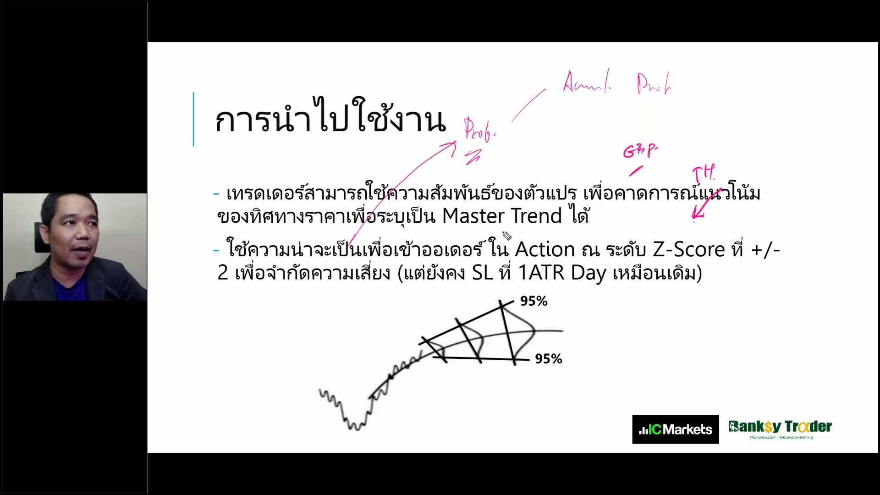
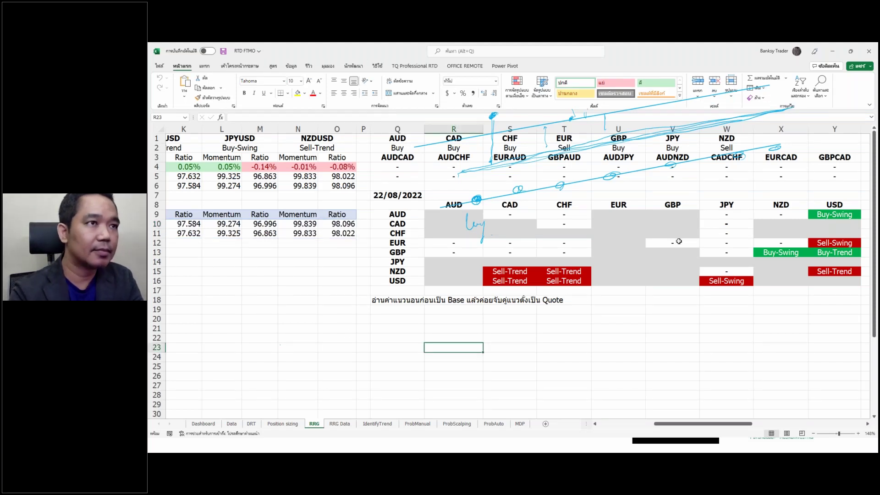
Step: Clear the pen annotations in the RTD FTMO workbook and locate GBPCAD's daily volatility on the Position sizing sheet
{"action": "key", "text": "Escape"}
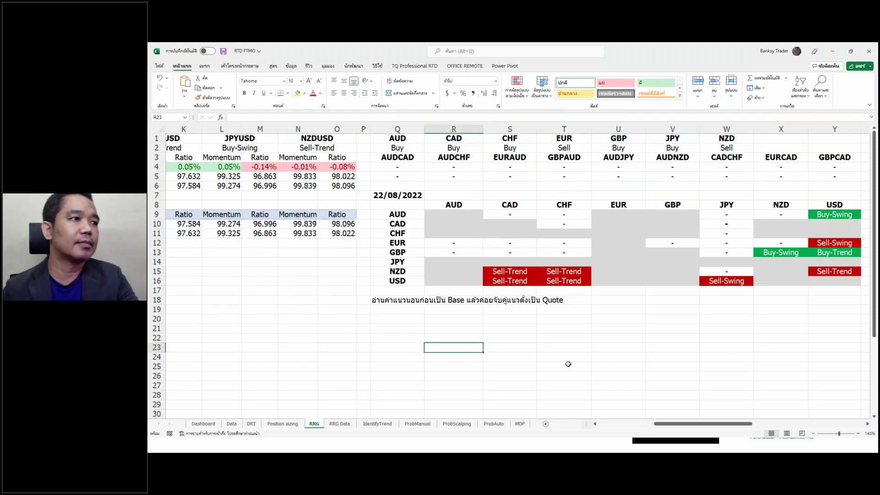
{"action": "left_click", "coordinate": [378, 425]}
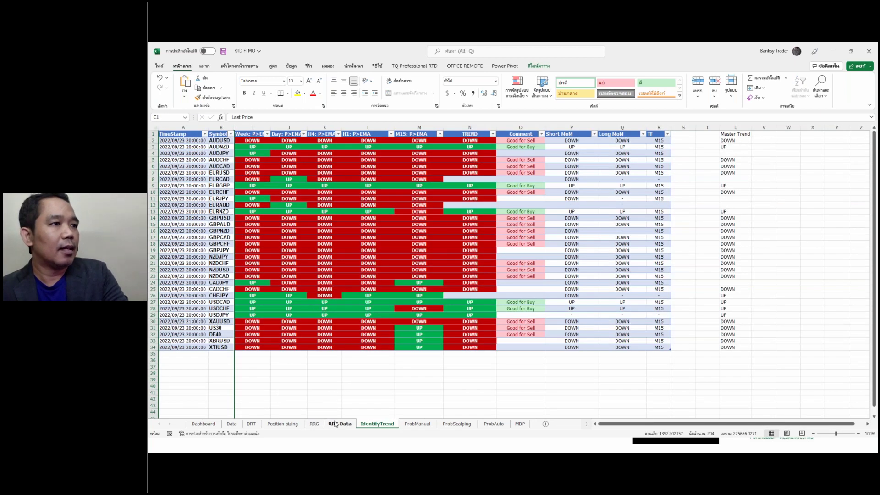
{"action": "left_click", "coordinate": [292, 426]}
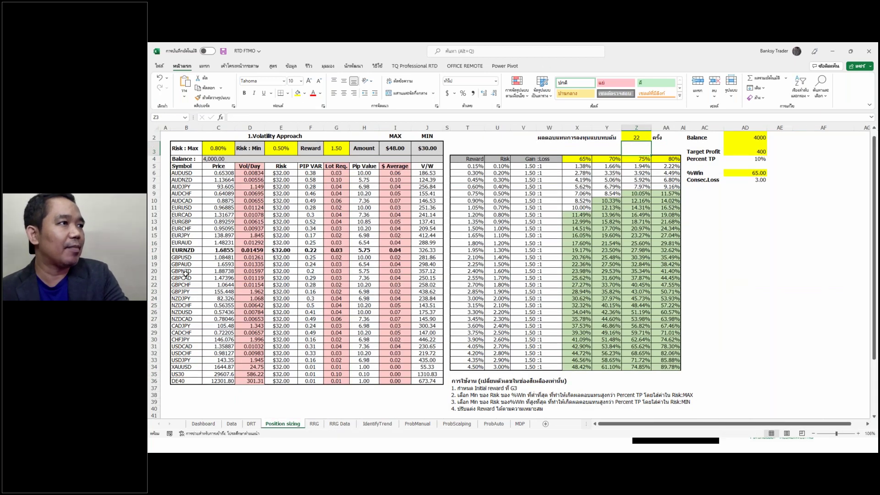
{"action": "left_click", "coordinate": [154, 278]}
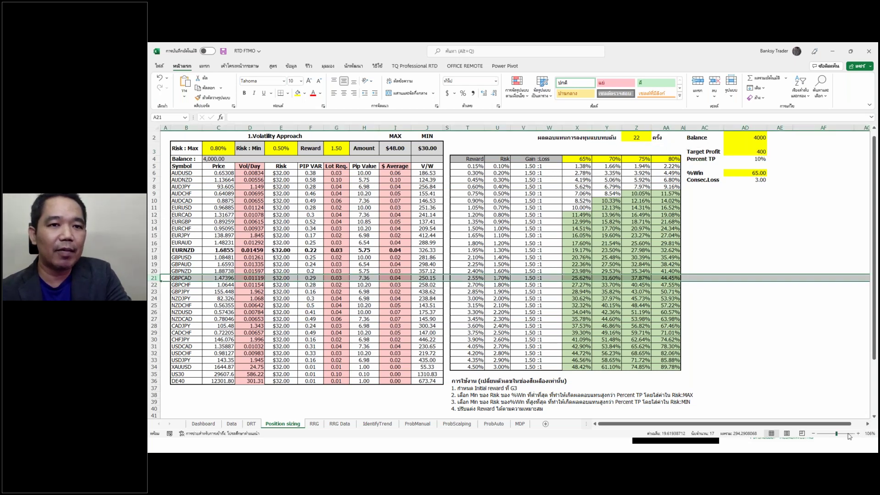
{"action": "scroll", "coordinate": [417, 282], "scroll_direction": "up", "scroll_amount": 5, "text": "ctrl"}
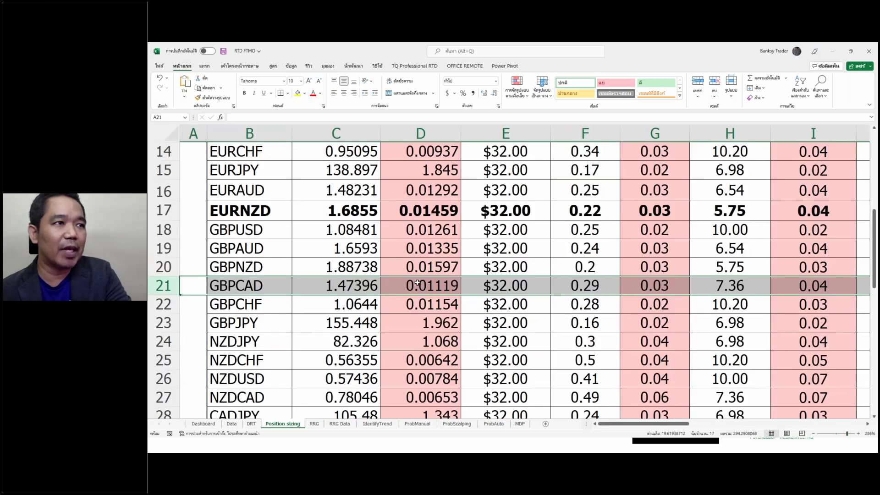
{"action": "left_click", "coordinate": [417, 283]}
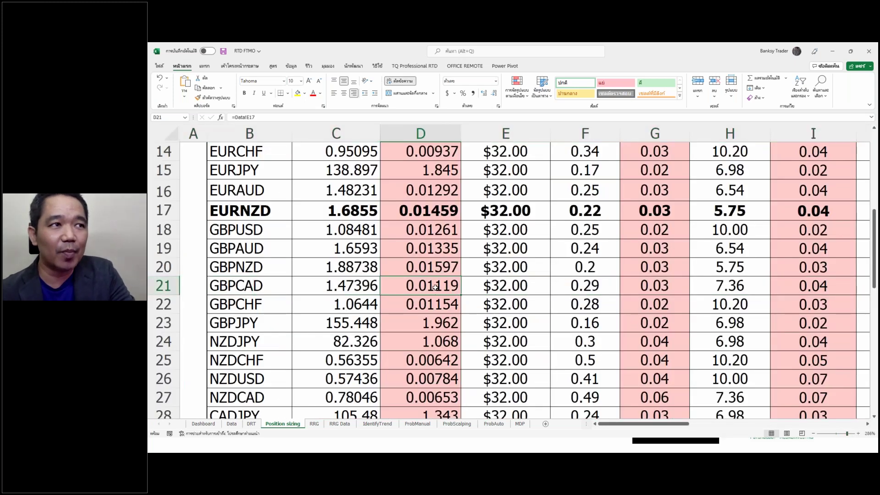
Step: Set the account Balance on the Position sizing sheet to 100000
{"action": "scroll", "coordinate": [451, 287], "scroll_direction": "up", "scroll_amount": 5}
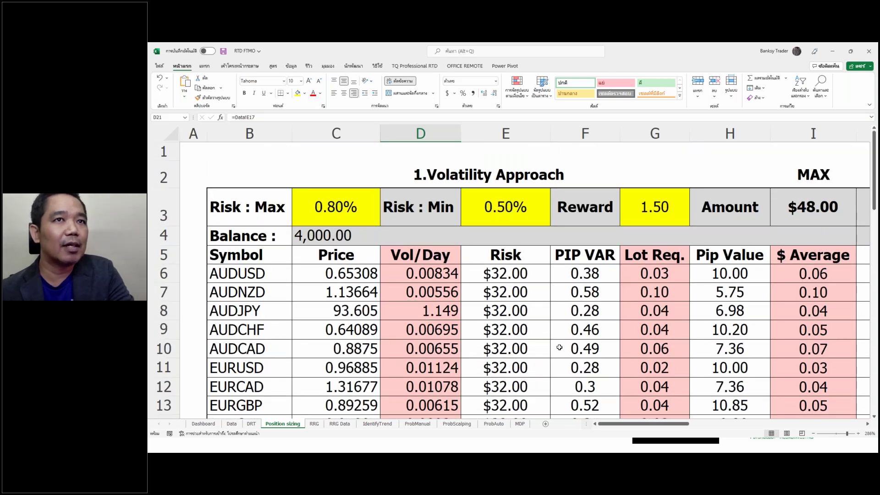
{"action": "scroll", "coordinate": [559, 348], "scroll_direction": "right", "scroll_amount": 10}
{"action": "scroll", "coordinate": [579, 357], "scroll_direction": "left", "scroll_amount": 4}
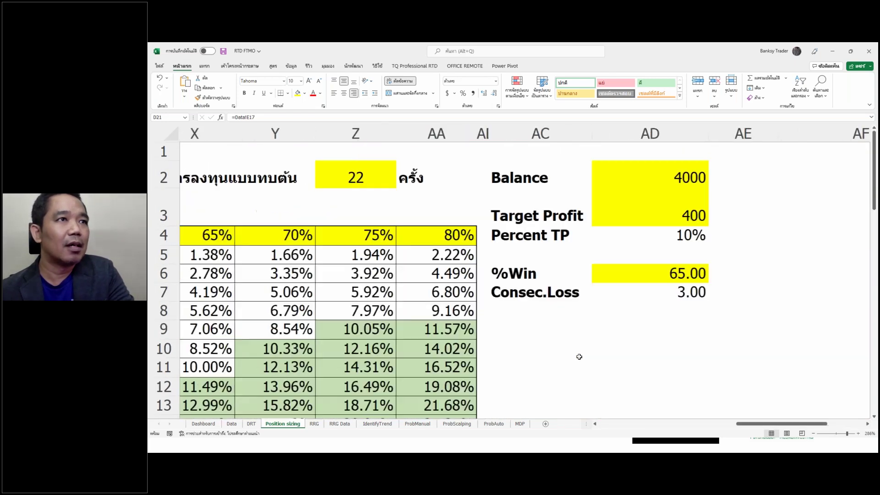
{"action": "scroll", "coordinate": [578, 357], "scroll_direction": "left", "scroll_amount": 4}
{"action": "scroll", "coordinate": [579, 356], "scroll_direction": "right", "scroll_amount": 2}
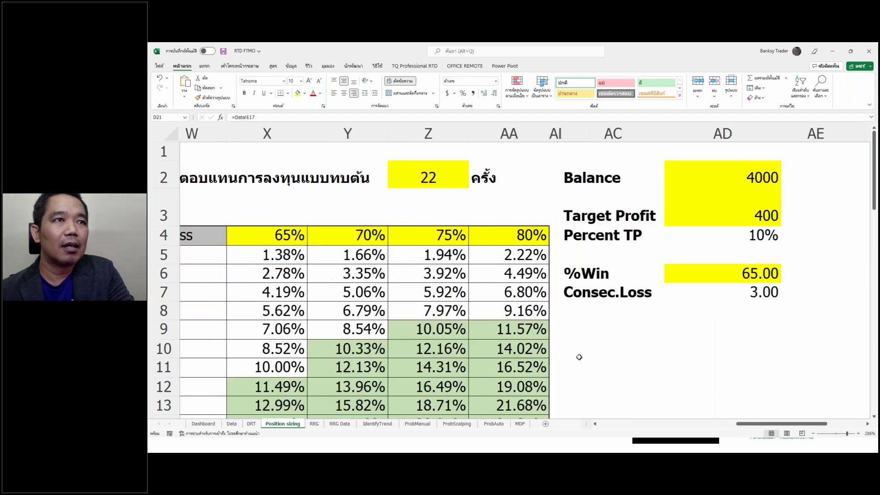
{"action": "scroll", "coordinate": [578, 357], "scroll_direction": "right", "scroll_amount": 3}
{"action": "left_click", "coordinate": [554, 185]}
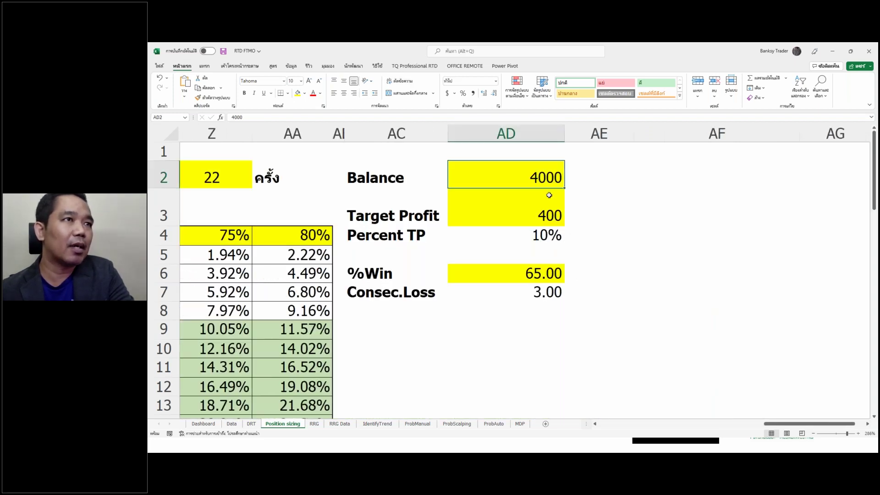
{"action": "scroll", "coordinate": [549, 195], "scroll_direction": "left", "scroll_amount": 4}
{"action": "scroll", "coordinate": [555, 197], "scroll_direction": "right", "scroll_amount": 4}
{"action": "key", "text": "F2"}
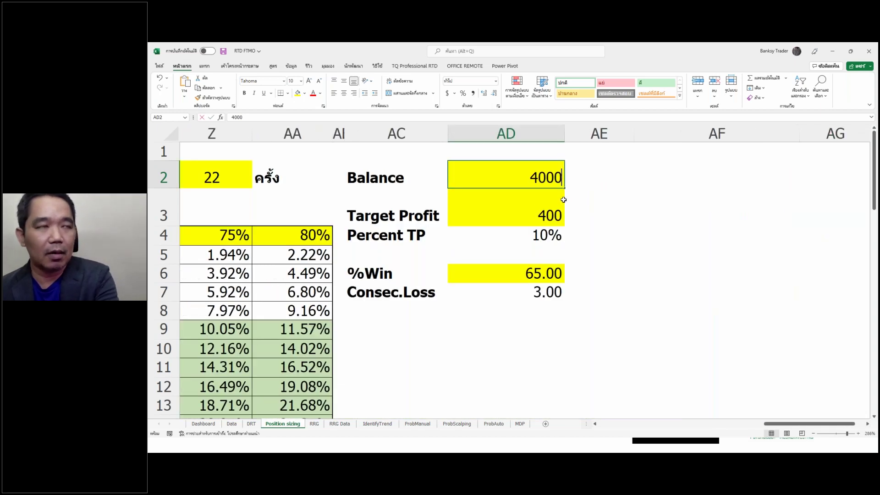
{"action": "type", "text": "100000"}
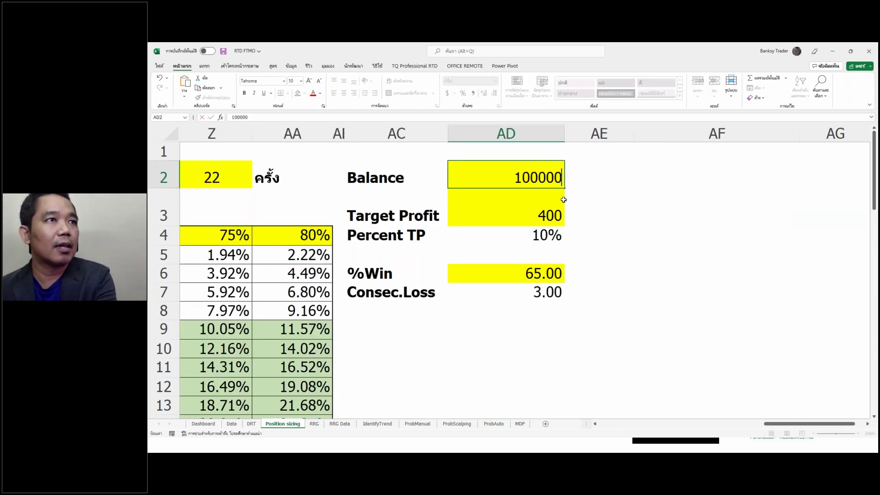
Step: Set the Target Profit to 8000
{"action": "left_click", "coordinate": [552, 216]}
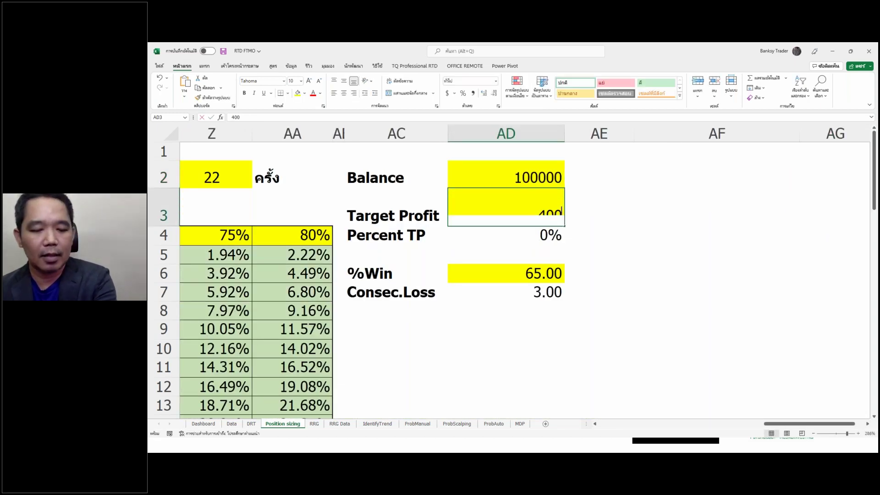
{"action": "type", "text": "8000"}
{"action": "key", "text": "Return"}
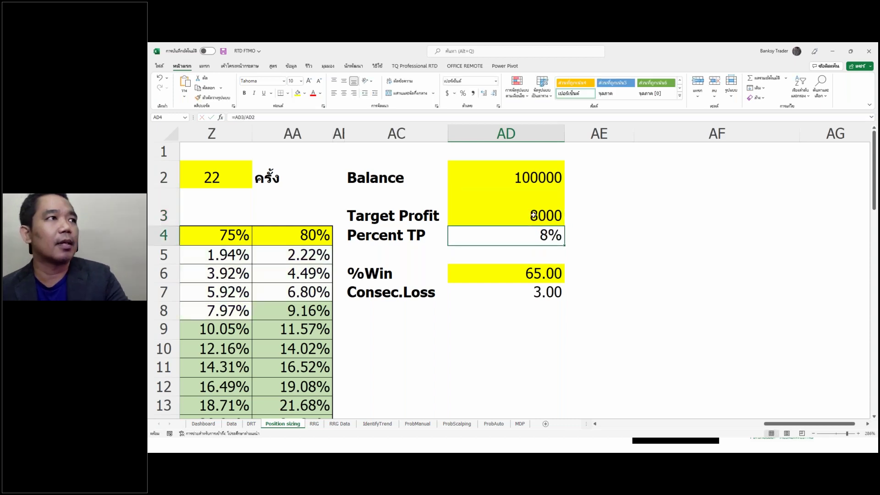
Step: Set the maximum risk to 0.6% and the minimum risk to 0.4% in the Volatility Approach table
{"action": "scroll", "coordinate": [531, 224], "scroll_direction": "right", "scroll_amount": 3}
{"action": "scroll", "coordinate": [531, 224], "scroll_direction": "left", "scroll_amount": 8}
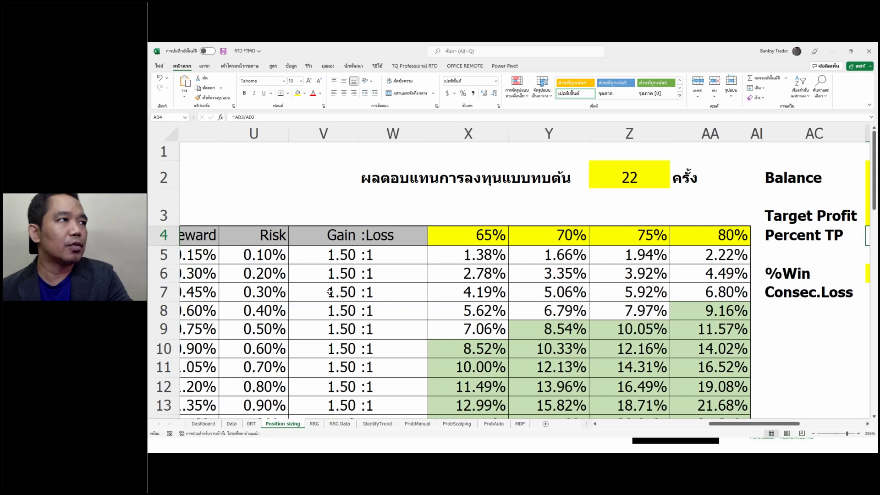
{"action": "scroll", "coordinate": [329, 292], "scroll_direction": "left", "scroll_amount": 10}
{"action": "left_click", "coordinate": [336, 206]}
{"action": "key", "text": "F2"}
{"action": "key", "text": "Left"}
{"action": "key", "text": "BackSpace"}
{"action": "key", "text": "BackSpace"}
{"action": "type", "text": ".6"}
{"action": "left_click", "coordinate": [499, 206]}
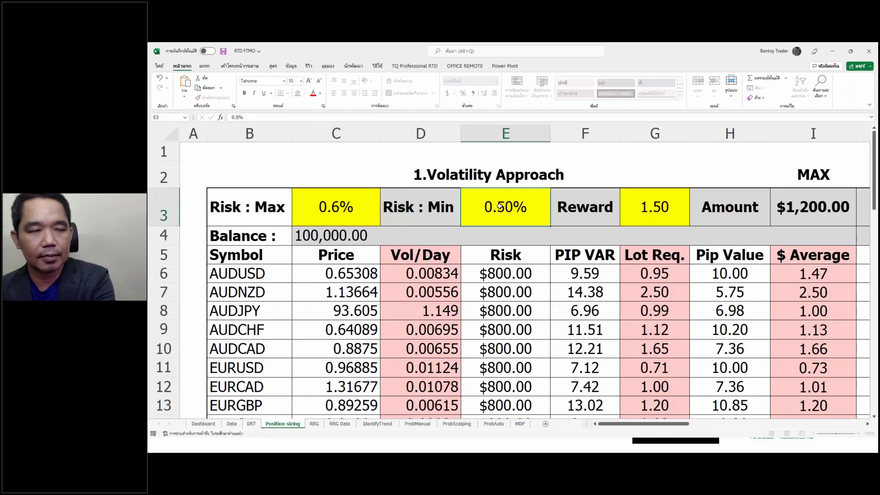
{"action": "type", "text": "0.4"}
{"action": "key", "text": "Return"}
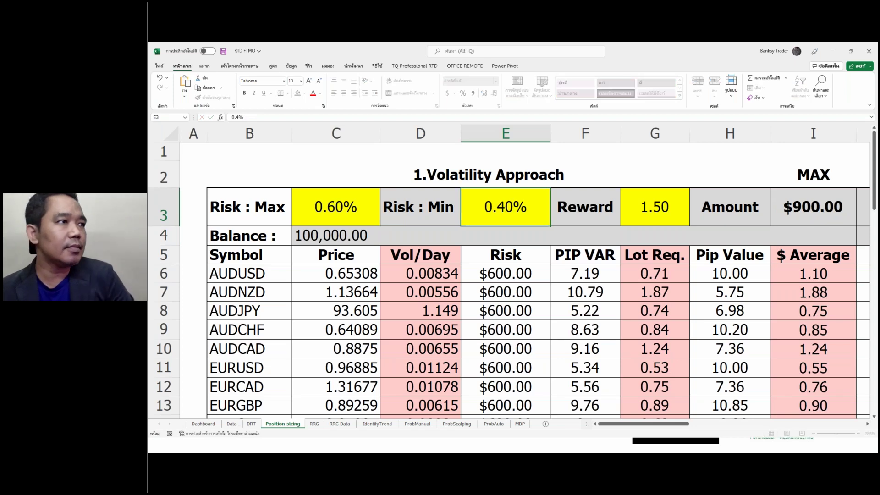
Step: Highlight the GBPCAD row in the position sizing table to examine its required lot size
{"action": "scroll", "coordinate": [481, 208], "scroll_direction": "down", "scroll_amount": 1}
{"action": "scroll", "coordinate": [482, 208], "scroll_direction": "down", "scroll_amount": 5}
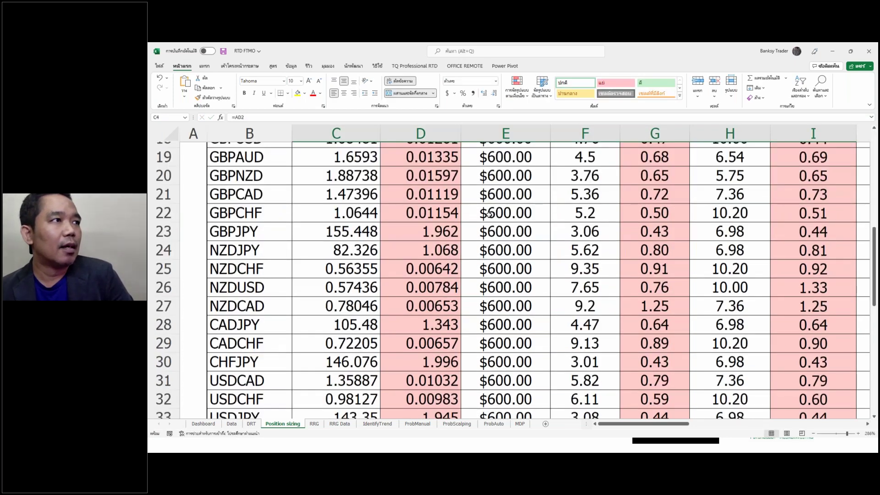
{"action": "scroll", "coordinate": [489, 214], "scroll_direction": "up", "scroll_amount": 1}
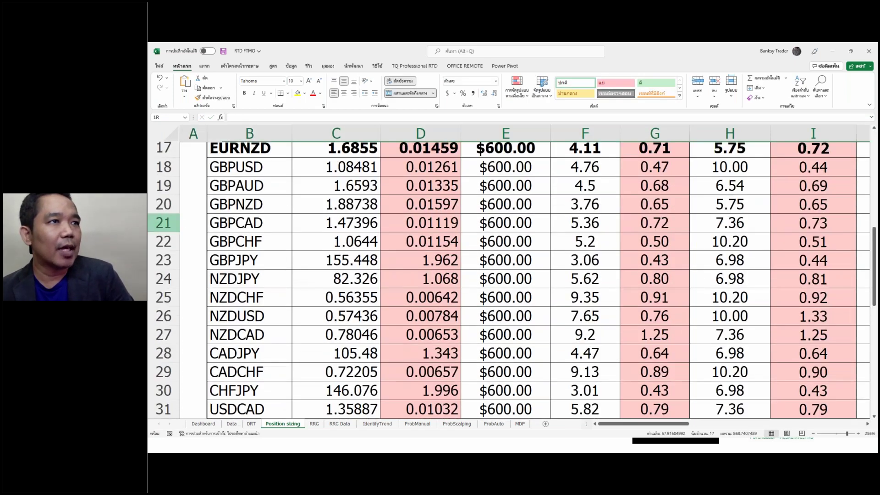
{"action": "left_click", "coordinate": [167, 224]}
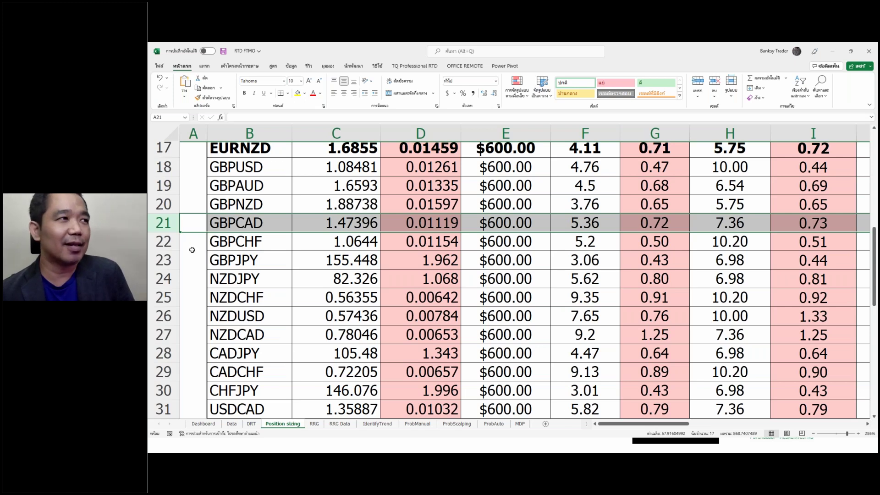
Step: Inspect the GBPNZD row's daily volatility and risk amount in the position sizing table
{"action": "left_click", "coordinate": [189, 225]}
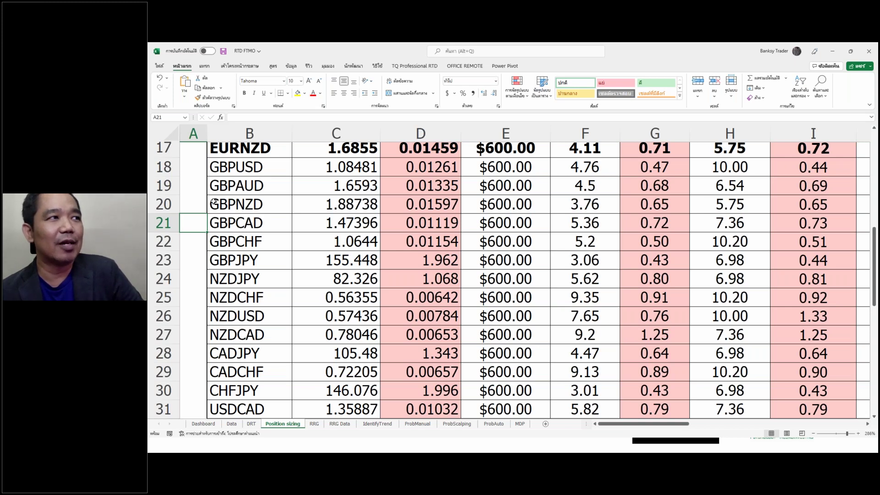
{"action": "left_click", "coordinate": [442, 203]}
{"action": "left_click", "coordinate": [486, 205]}
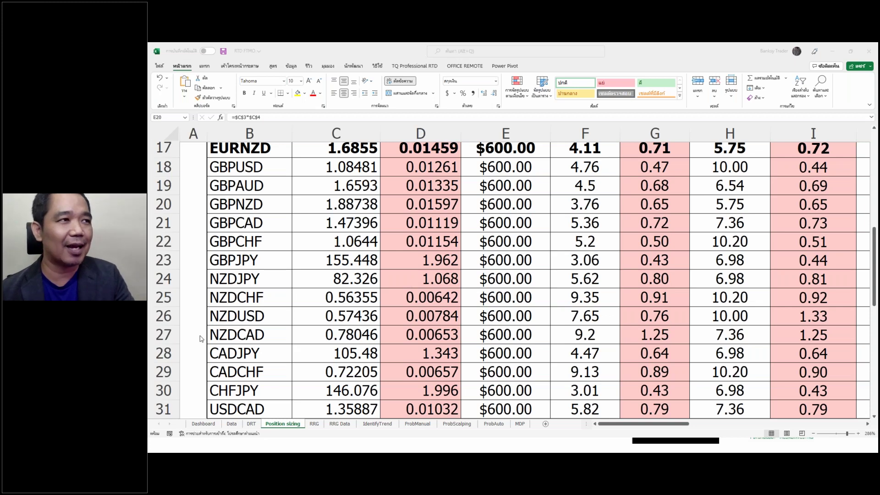
Step: Check the Prob B Day value for AUDJPY on the ProbScalping sheet
{"action": "left_click", "coordinate": [457, 424]}
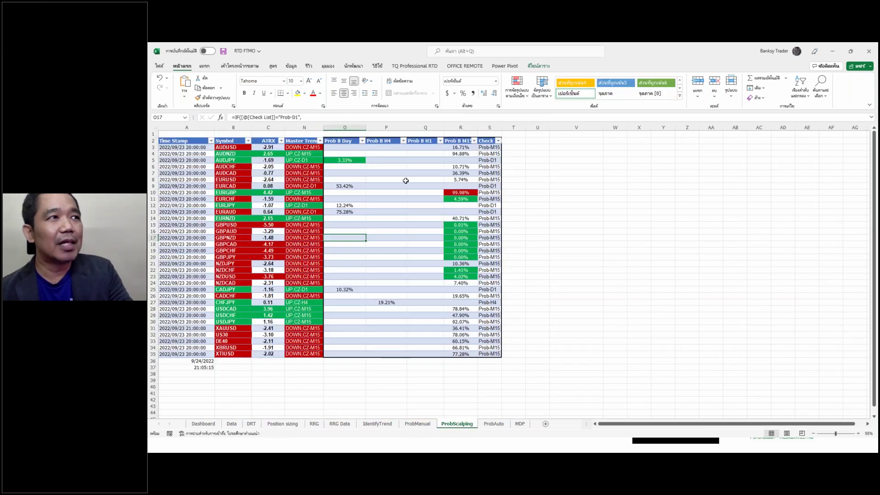
{"action": "left_click", "coordinate": [153, 160]}
{"action": "left_click", "coordinate": [351, 161]}
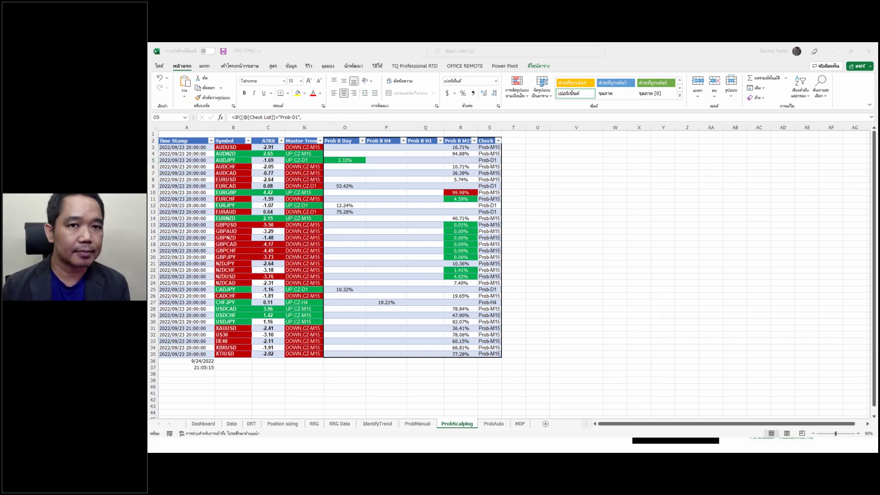
Step: Switch to MetaTrader, show the AUDJPY Daily chart and mark the latest DXBST reading near the lower Climax Zone
{"action": "key", "text": "alt+Tab"}
{"action": "left_click", "coordinate": [866, 424]}
{"action": "left_click_drag", "start_coordinate": [867, 425], "coordinate": [866, 425]}
{"action": "left_click", "coordinate": [592, 425]}
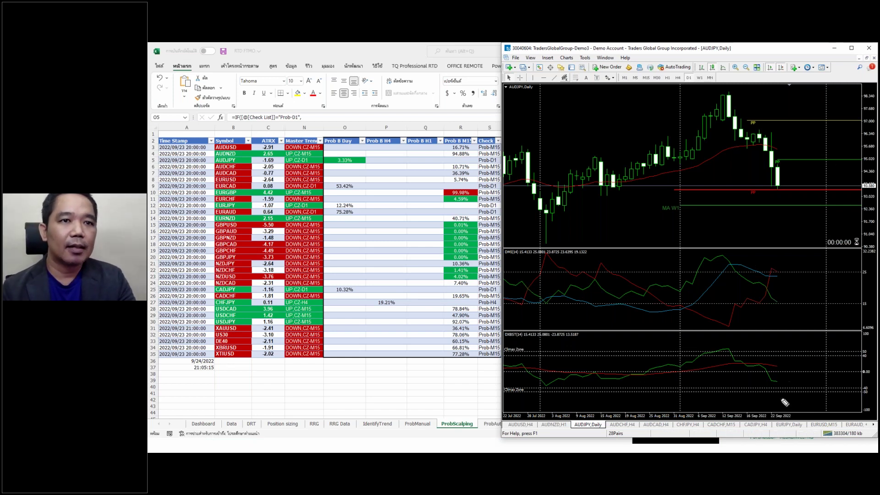
{"action": "mouse_move", "coordinate": [782, 379]}
{"action": "left_mouse_down"}
{"action": "mouse_move", "coordinate": [797, 379]}
{"action": "mouse_move", "coordinate": [784, 390]}
{"action": "mouse_move", "coordinate": [792, 392]}
{"action": "left_mouse_up"}
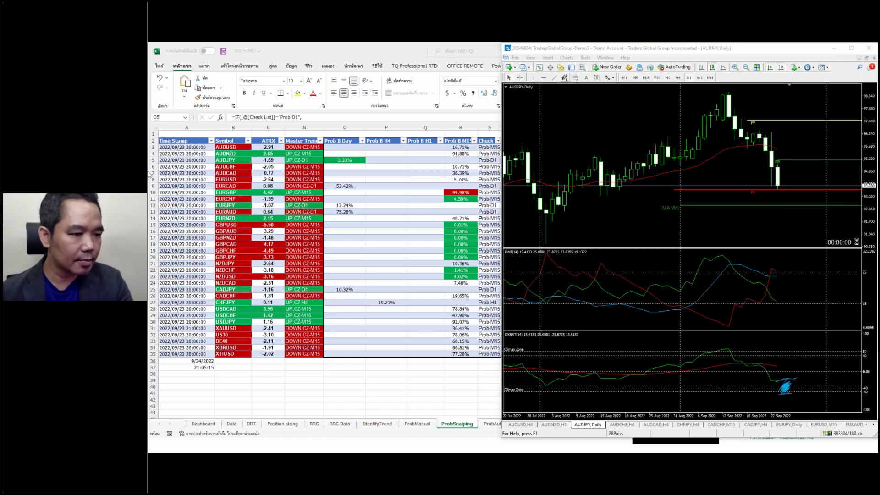
Step: Look up AUDJPY's Vol/Day value on the Position sizing sheet of the Excel workbook
{"action": "left_click", "coordinate": [282, 427]}
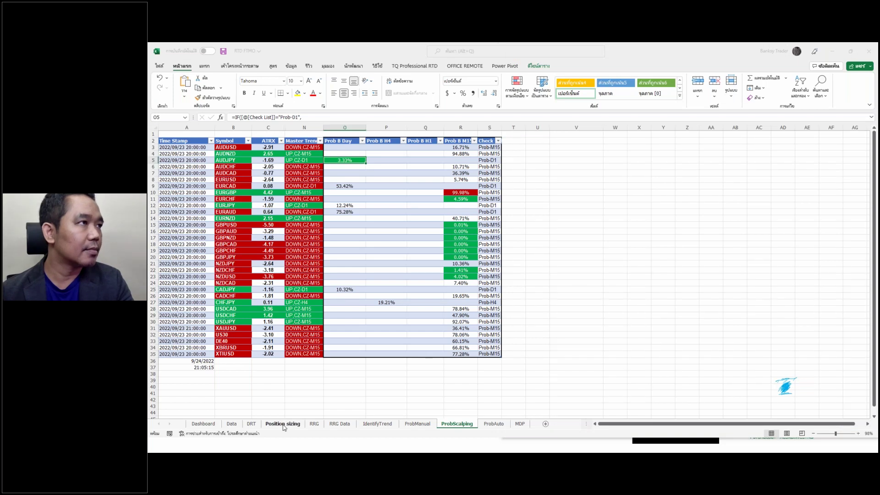
{"action": "left_click", "coordinate": [283, 425]}
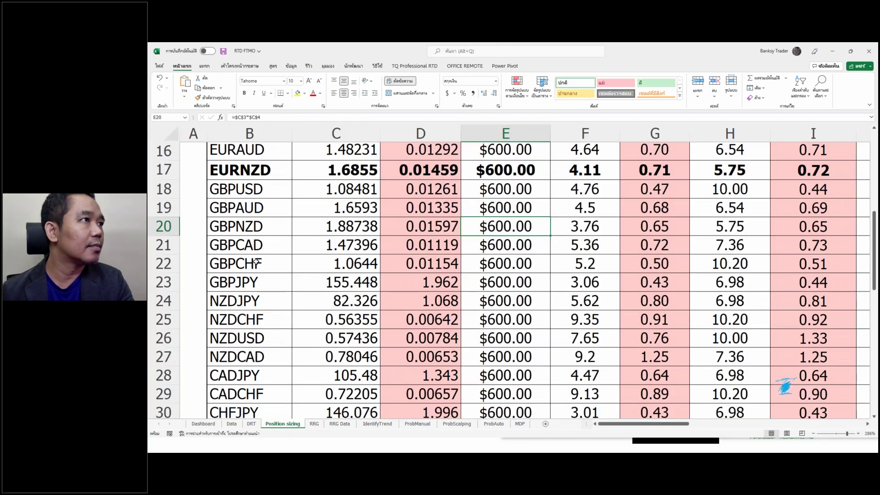
{"action": "scroll", "coordinate": [256, 262], "scroll_direction": "up", "scroll_amount": 4}
{"action": "left_click", "coordinate": [425, 201]}
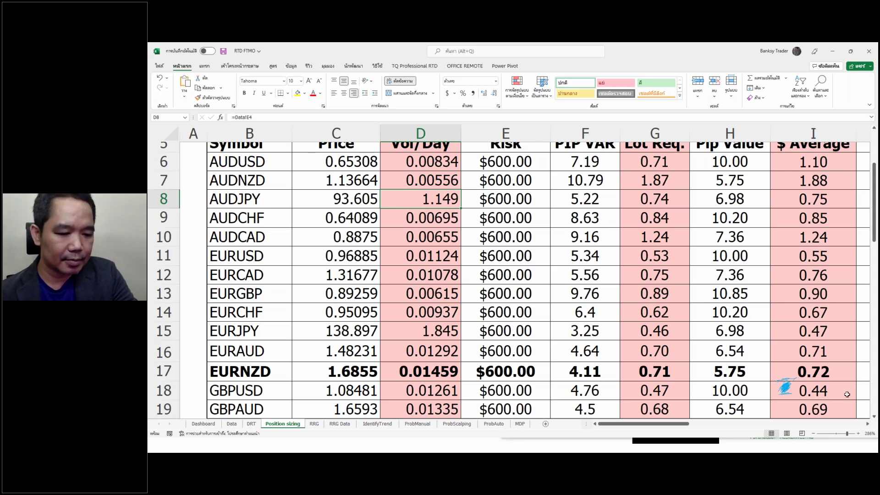
Step: Mark the MA W1 line below the latest candle on the AUDJPY Daily chart and write 92.55 beside it
{"action": "key", "text": "alt+Tab"}
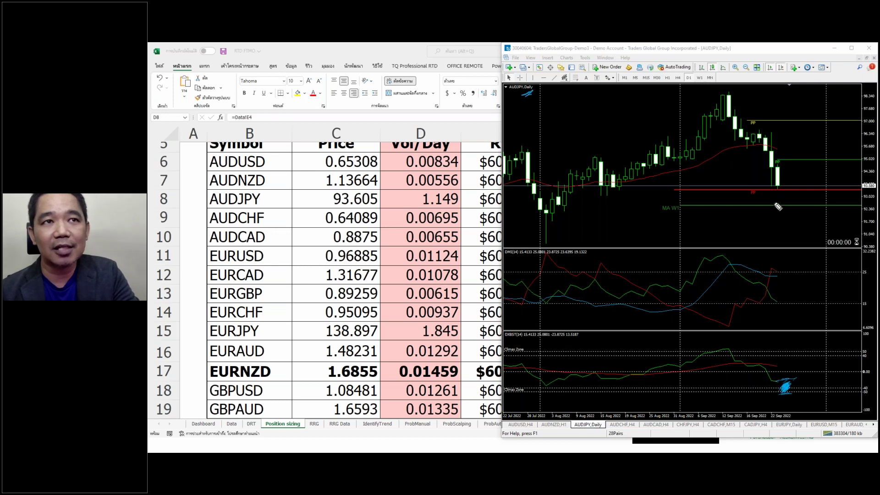
{"action": "mouse_move", "coordinate": [788, 201]}
{"action": "left_mouse_down"}
{"action": "mouse_move", "coordinate": [775, 211]}
{"action": "mouse_move", "coordinate": [784, 211]}
{"action": "left_mouse_up"}
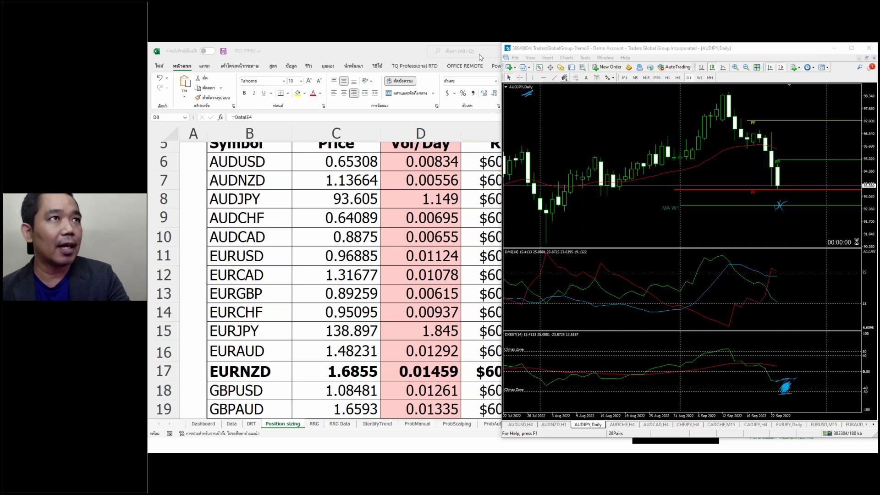
{"action": "left_click", "coordinate": [520, 78]}
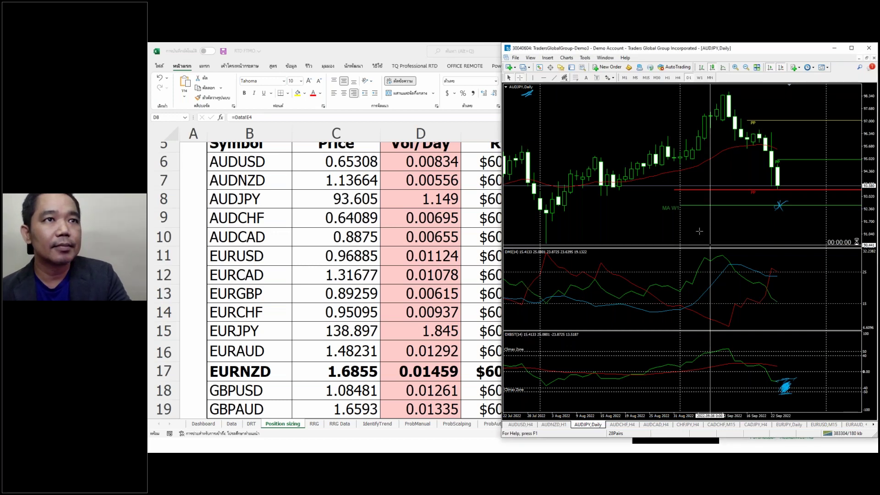
{"action": "mouse_move", "coordinate": [669, 207]}
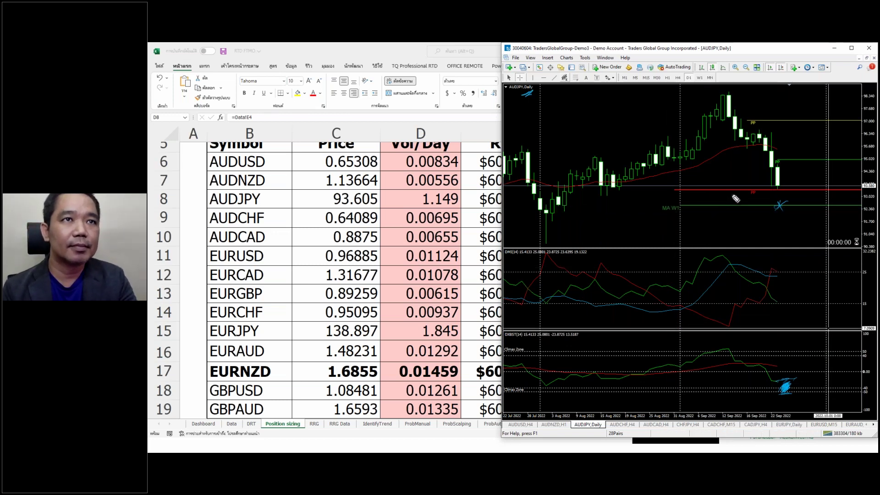
{"action": "left_click_drag", "start_coordinate": [728, 195], "coordinate": [760, 202]}
{"action": "left_click", "coordinate": [769, 199]}
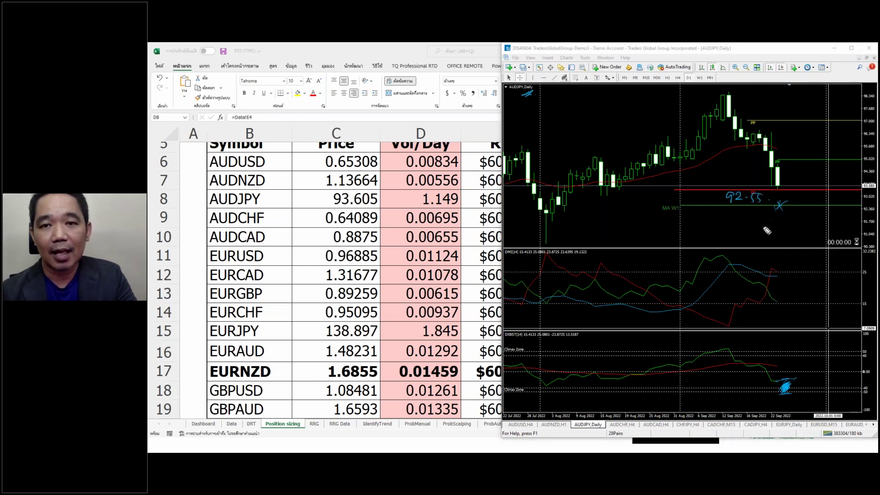
Step: Write "buy" beneath the MA W1 line and reinforce the entry mark on the AUDJPY chart
{"action": "mouse_move", "coordinate": [700, 216]}
{"action": "left_mouse_down"}
{"action": "mouse_move", "coordinate": [698, 225]}
{"action": "mouse_move", "coordinate": [713, 228]}
{"action": "left_mouse_up"}
{"action": "left_click", "coordinate": [710, 223]}
{"action": "left_click_drag", "start_coordinate": [777, 203], "coordinate": [784, 213]}
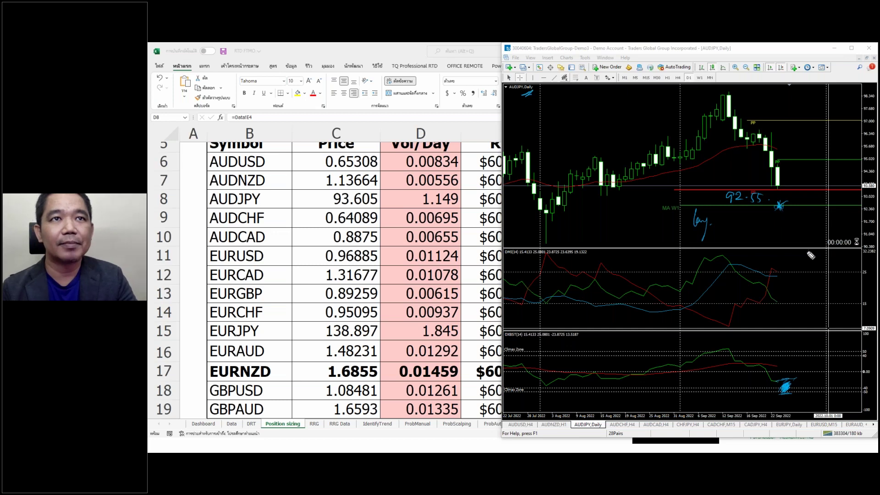
Step: Draw a vertical stop distance below the entry mark, labelled 120 pip and $600, and note 1 ATR and 2 ATR beside it
{"action": "mouse_move", "coordinate": [766, 213]}
{"action": "left_mouse_down"}
{"action": "mouse_move", "coordinate": [766, 238]}
{"action": "mouse_move", "coordinate": [799, 245]}
{"action": "mouse_move", "coordinate": [799, 258]}
{"action": "mouse_move", "coordinate": [810, 242]}
{"action": "mouse_move", "coordinate": [820, 252]}
{"action": "mouse_move", "coordinate": [778, 264]}
{"action": "mouse_move", "coordinate": [782, 274]}
{"action": "mouse_move", "coordinate": [795, 264]}
{"action": "mouse_move", "coordinate": [798, 279]}
{"action": "mouse_move", "coordinate": [805, 274]}
{"action": "left_mouse_up"}
{"action": "left_click", "coordinate": [814, 234]}
{"action": "left_click_drag", "start_coordinate": [814, 266], "coordinate": [800, 283]}
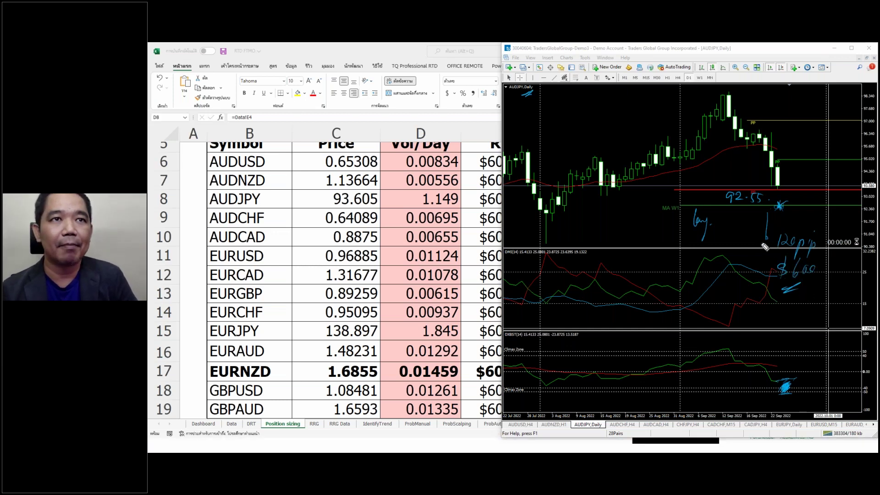
{"action": "mouse_move", "coordinate": [808, 194]}
{"action": "left_mouse_down"}
{"action": "mouse_move", "coordinate": [807, 202]}
{"action": "mouse_move", "coordinate": [837, 203]}
{"action": "left_mouse_up"}
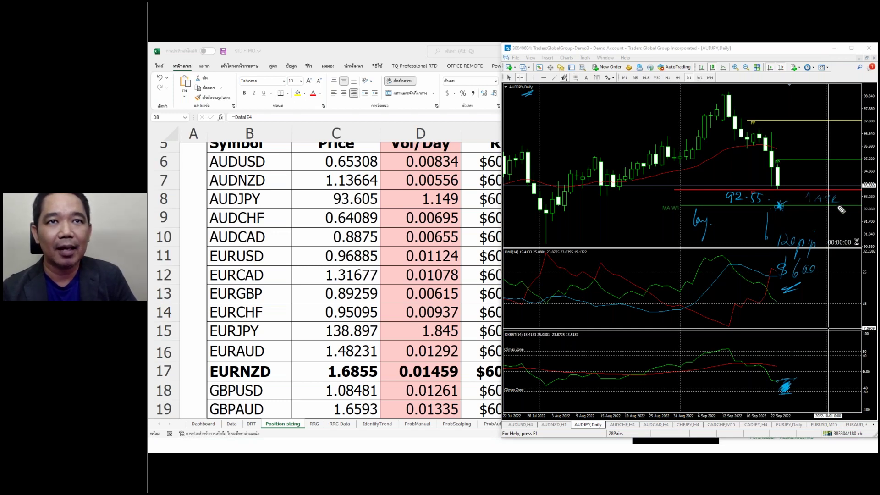
{"action": "left_click_drag", "start_coordinate": [823, 234], "coordinate": [851, 235]}
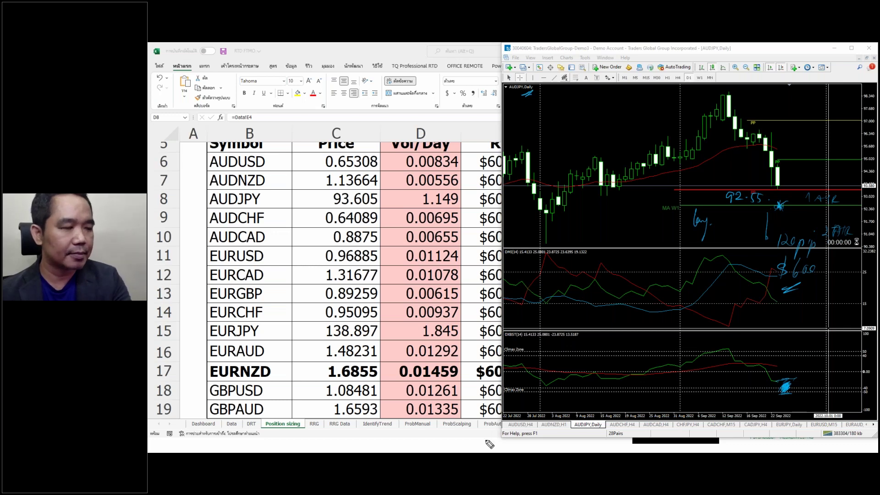
Step: Examine EURAUD's ATRX, Master Trend and Prob B Day values in the enlarged ProbScalping table in Excel
{"action": "left_click", "coordinate": [464, 429]}
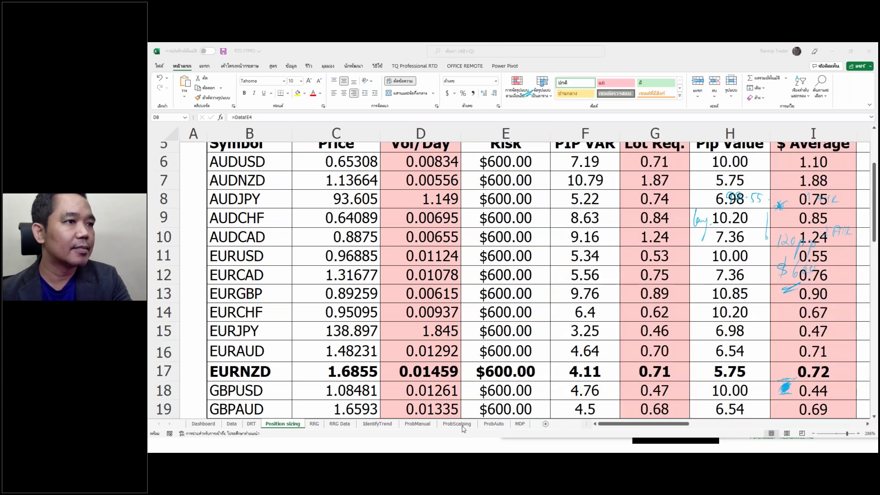
{"action": "left_click", "coordinate": [462, 426]}
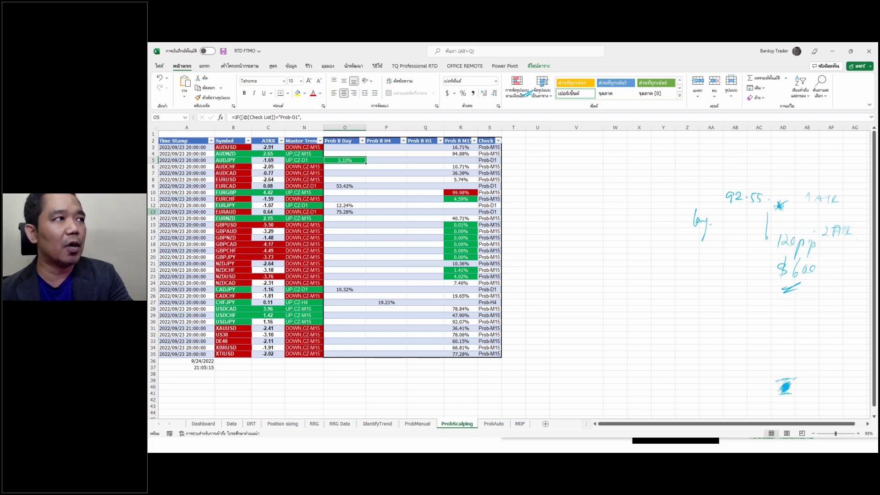
{"action": "left_click", "coordinate": [153, 189]}
{"action": "left_click", "coordinate": [154, 212]}
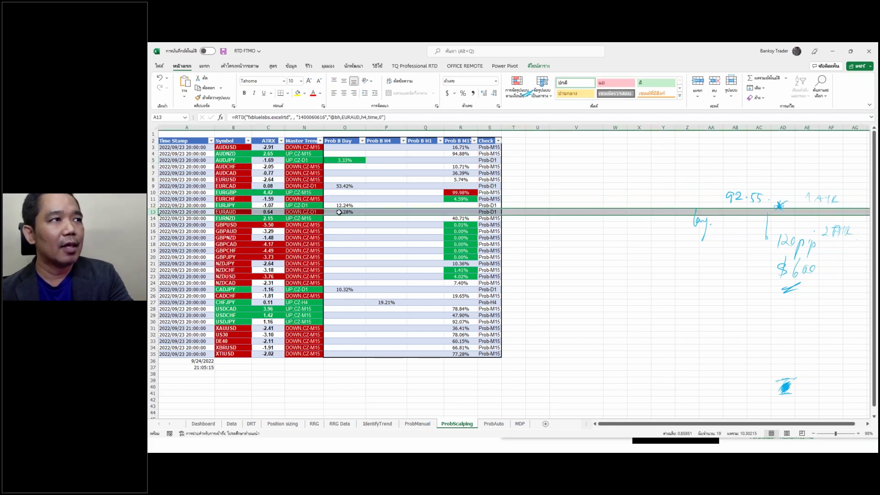
{"action": "left_click", "coordinate": [340, 213]}
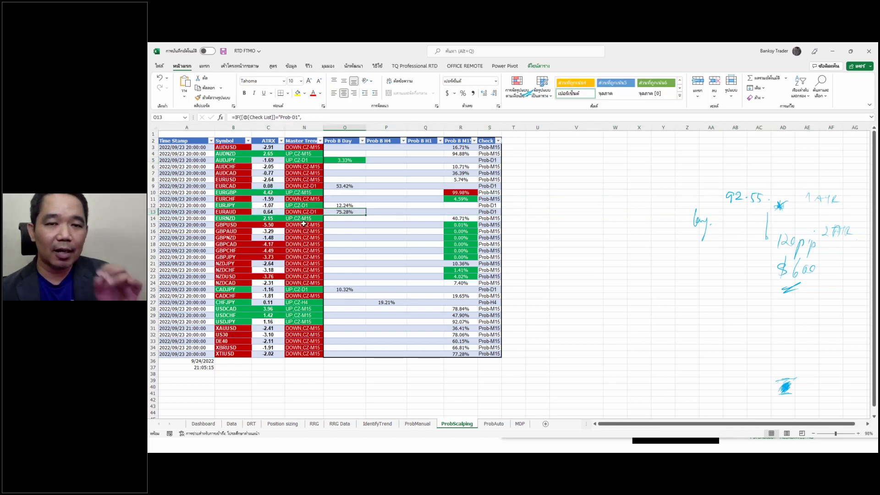
{"action": "left_click", "coordinate": [843, 434]}
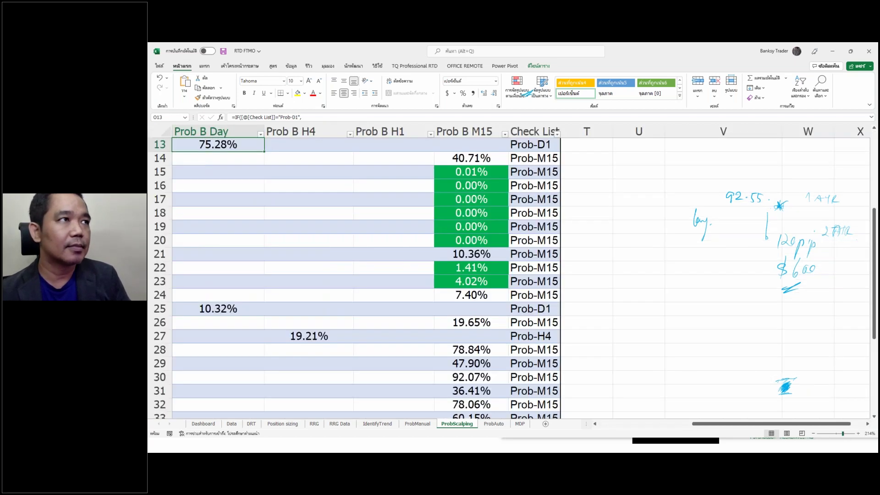
{"action": "scroll", "coordinate": [582, 317], "scroll_direction": "left", "scroll_amount": 5}
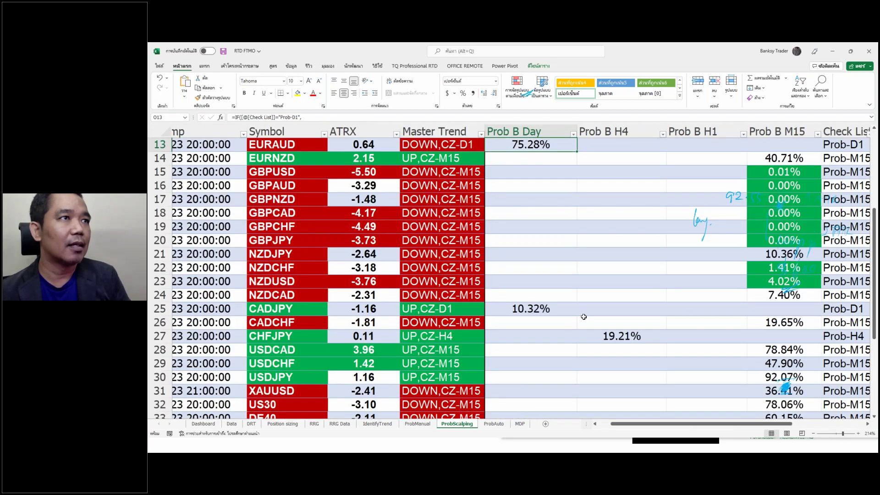
{"action": "scroll", "coordinate": [494, 289], "scroll_direction": "up", "scroll_amount": 1}
{"action": "scroll", "coordinate": [494, 289], "scroll_direction": "up", "scroll_amount": 3}
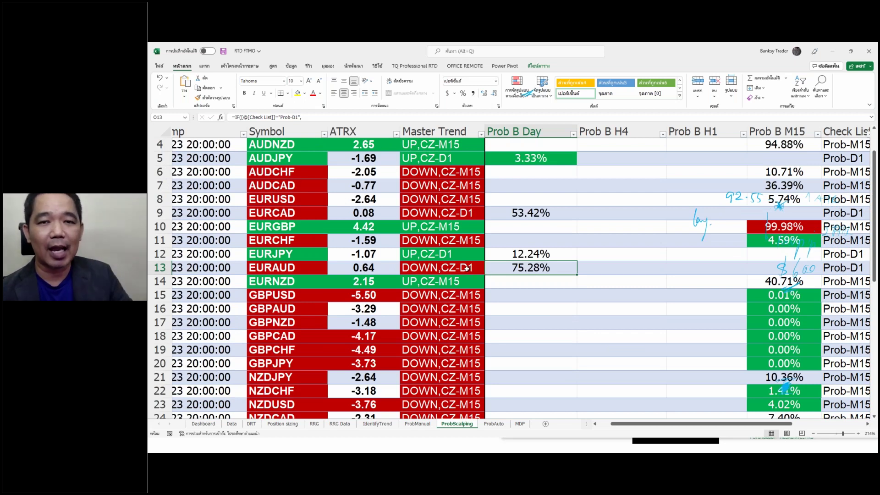
{"action": "key", "text": "super+d"}
{"action": "left_click", "coordinate": [530, 270]}
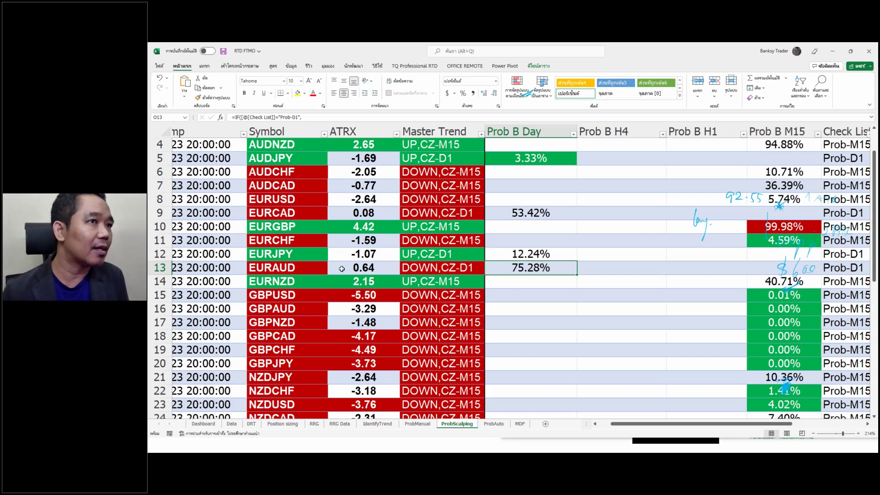
Step: Look up EURAUD's Vol/Day value on the Position sizing sheet
{"action": "left_click", "coordinate": [378, 424]}
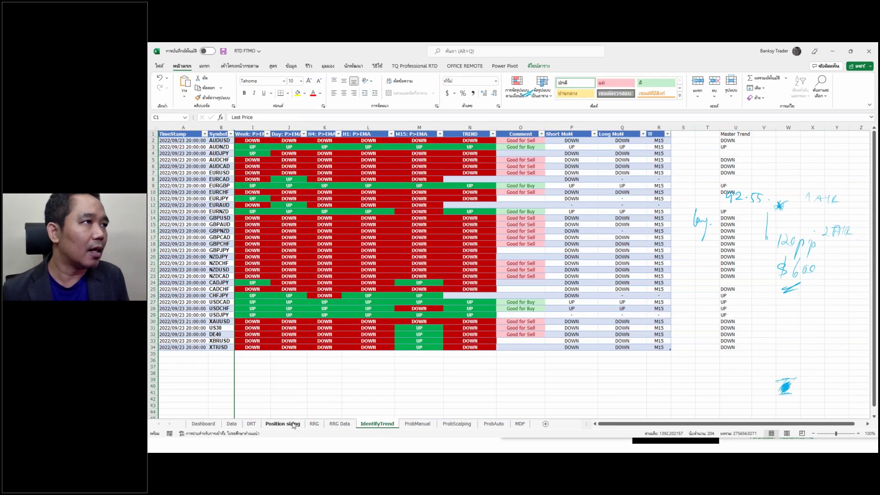
{"action": "left_click", "coordinate": [282, 423]}
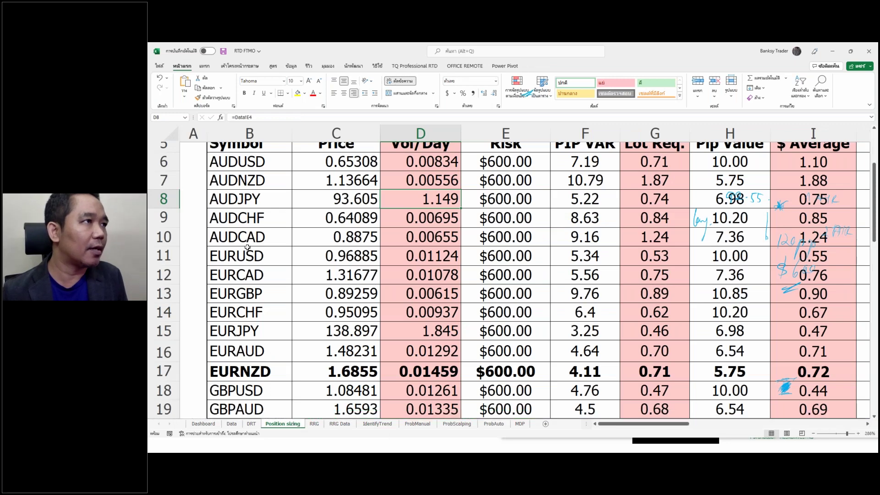
{"action": "scroll", "coordinate": [248, 247], "scroll_direction": "down", "scroll_amount": 2}
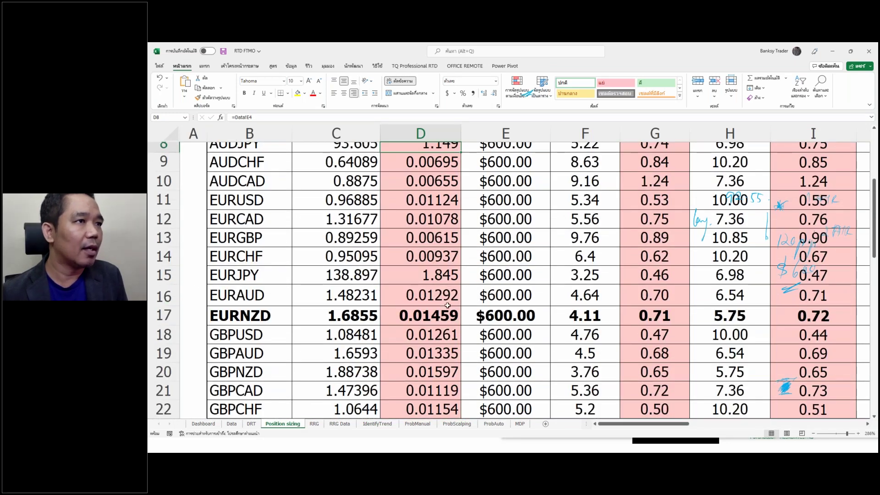
{"action": "left_click", "coordinate": [443, 302]}
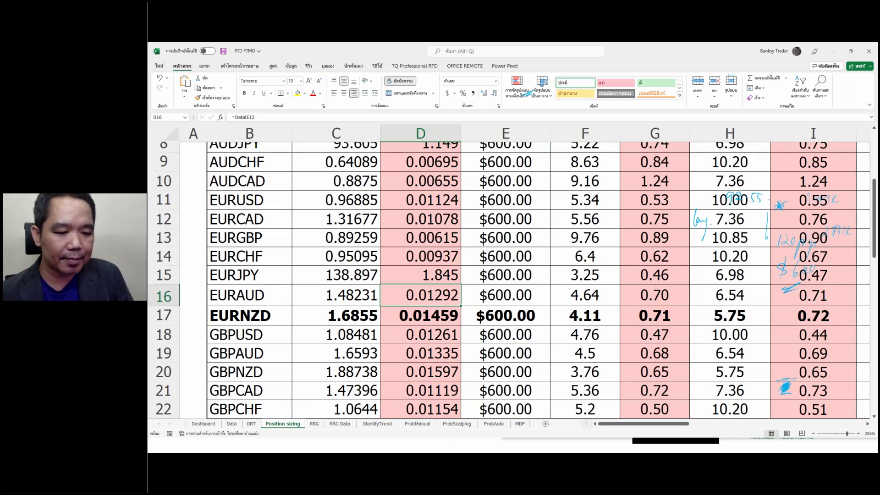
Step: Switch to MetaTrader, show the EURAUD chart on the Daily timeframe and enlarge its recent candles
{"action": "key", "text": "alt+Tab"}
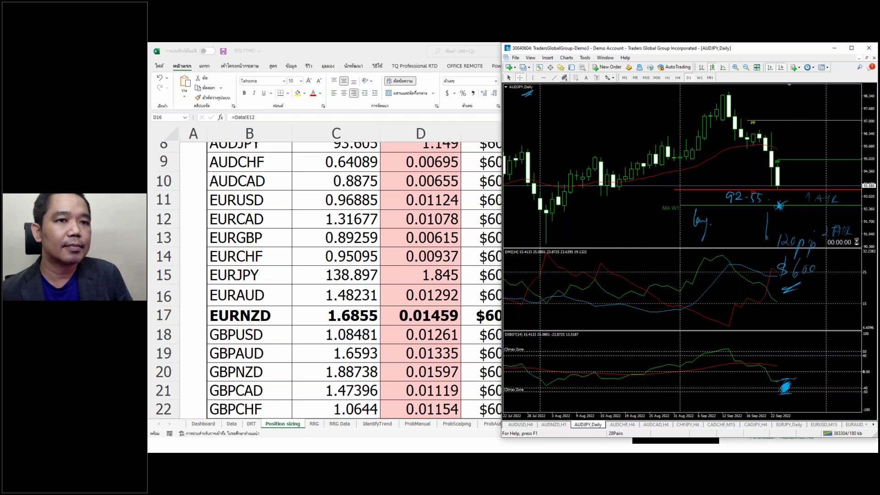
{"action": "left_click", "coordinate": [860, 426]}
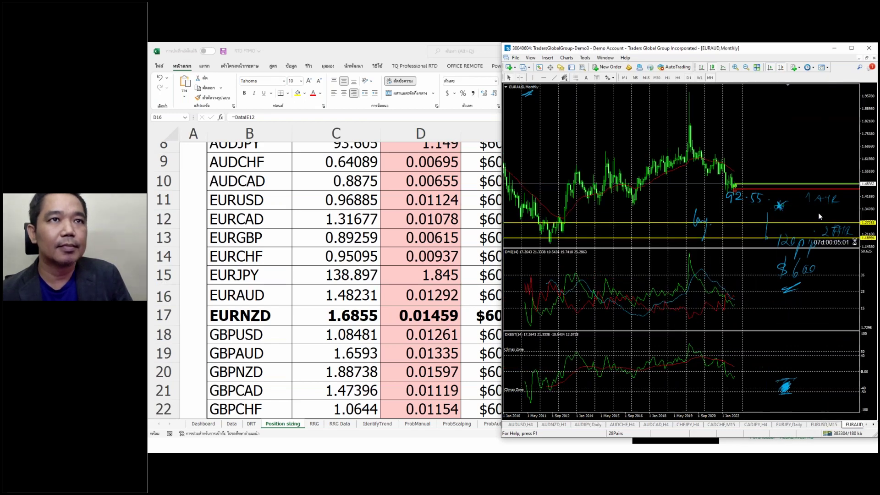
{"action": "left_click", "coordinate": [688, 77]}
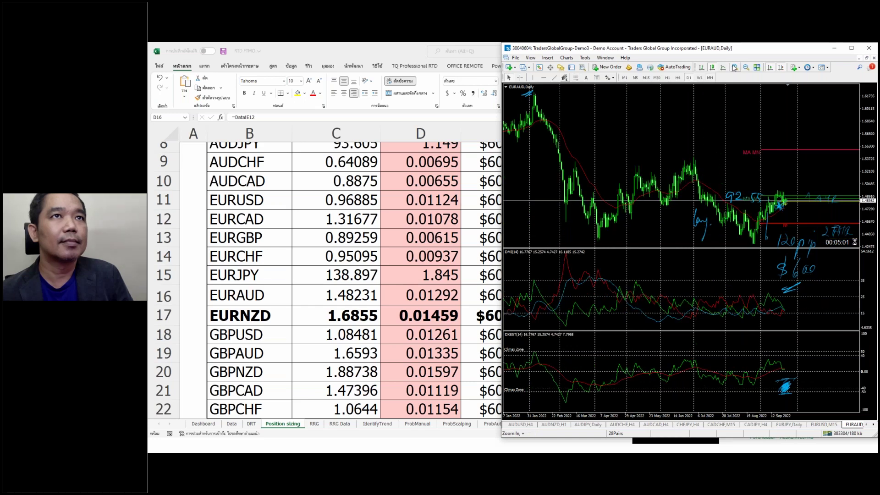
{"action": "left_click", "coordinate": [734, 67]}
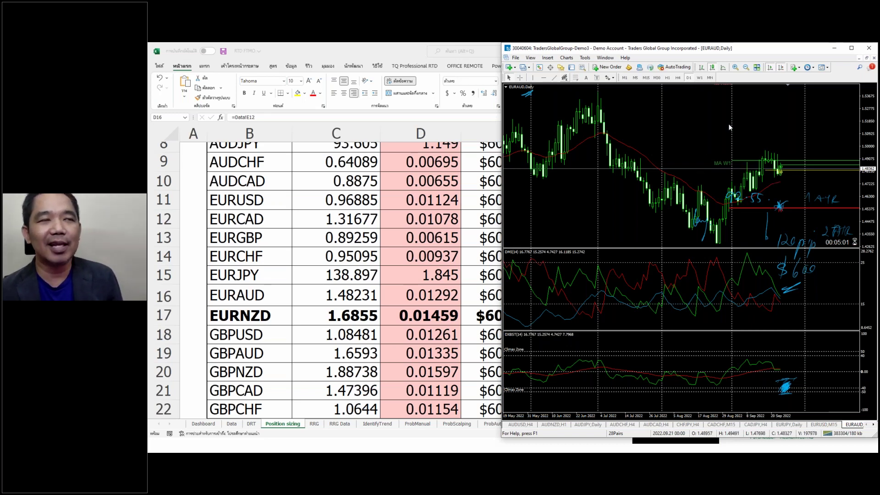
{"action": "left_click", "coordinate": [735, 68]}
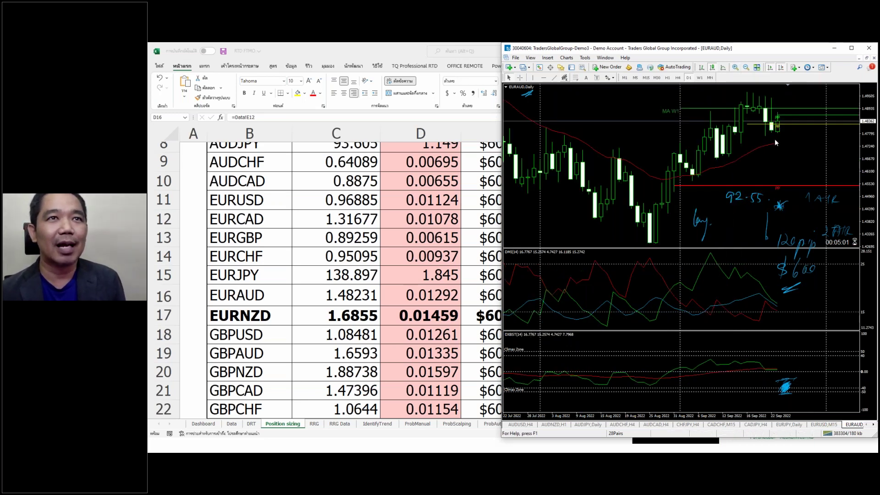
Step: Write a ticked EMA break note beside the latest EURAUD Daily candles and measure the distance from the price line up to the MA W1 line
{"action": "mouse_move", "coordinate": [772, 144]}
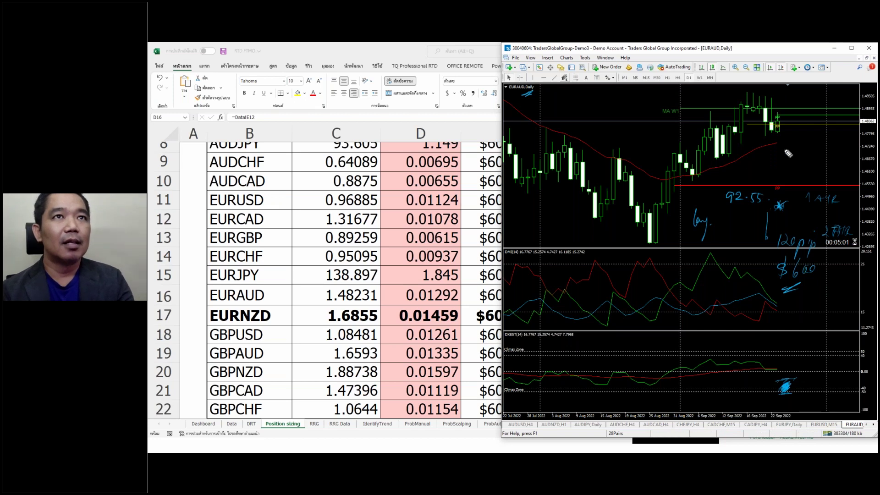
{"action": "mouse_move", "coordinate": [791, 106]}
{"action": "left_mouse_down"}
{"action": "mouse_move", "coordinate": [800, 94]}
{"action": "mouse_move", "coordinate": [854, 101]}
{"action": "left_mouse_up"}
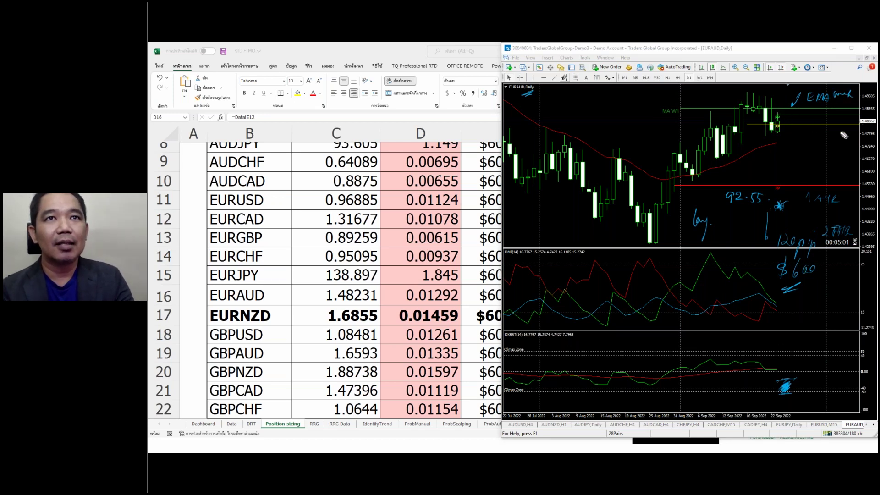
{"action": "left_click", "coordinate": [519, 78]}
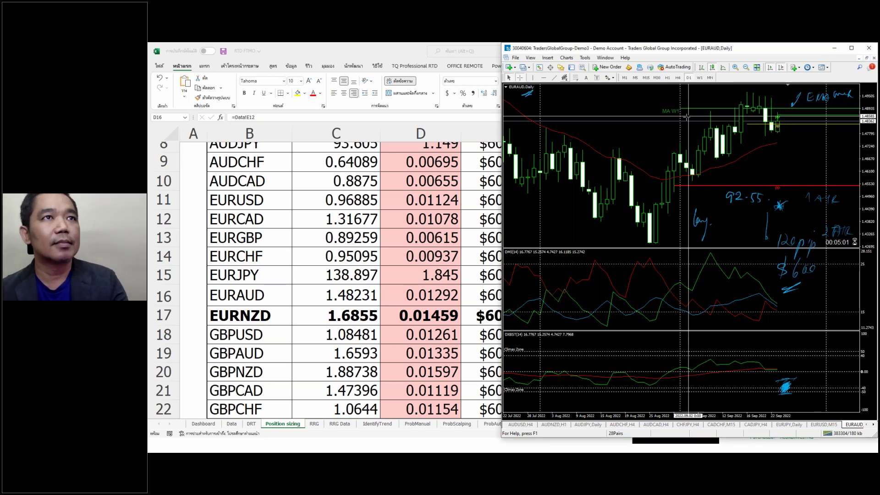
{"action": "left_click_drag", "start_coordinate": [681, 121], "coordinate": [693, 109]}
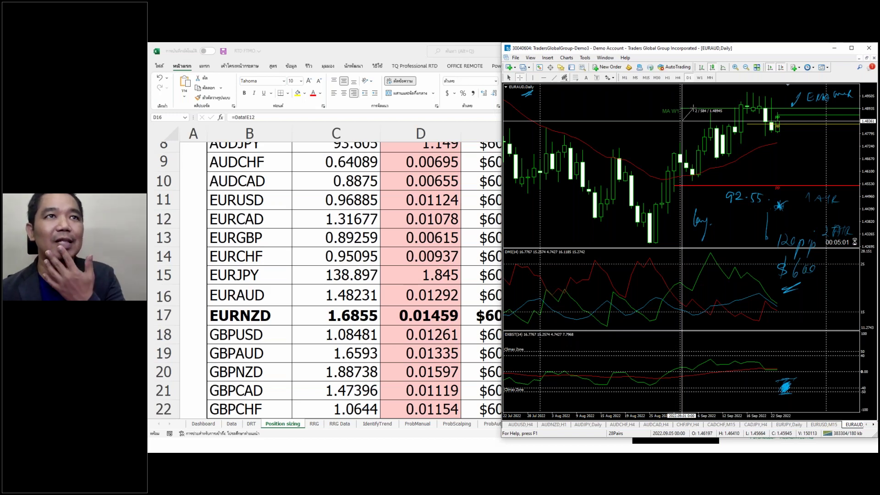
{"action": "left_click_drag", "start_coordinate": [692, 109], "coordinate": [693, 110]}
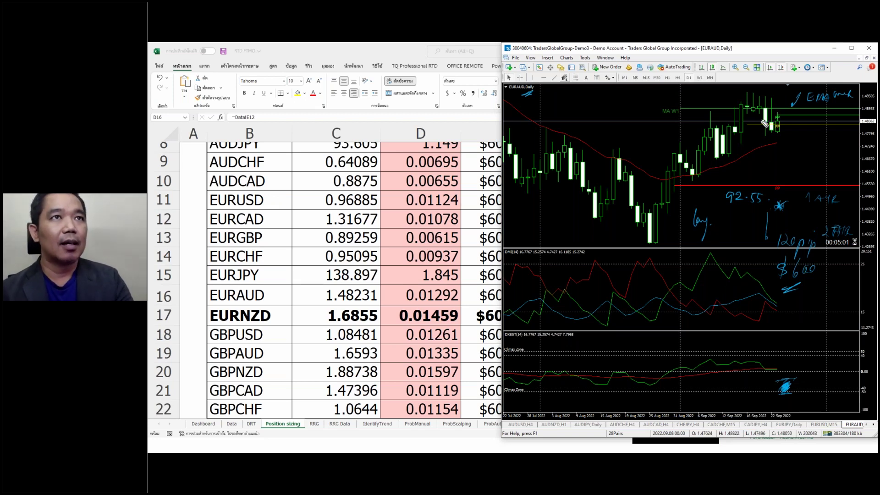
Step: Write 130 pip and 0.5 ATR on the EURAUD chart and draw a stop mark rising from the MA W1 line to above the recent peak
{"action": "left_click_drag", "start_coordinate": [667, 102], "coordinate": [668, 88]}
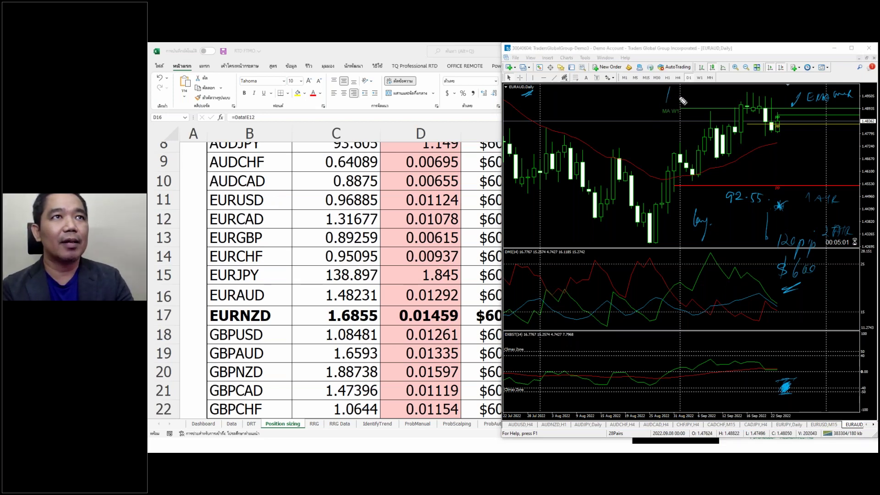
{"action": "mouse_move", "coordinate": [672, 88]}
{"action": "left_mouse_down"}
{"action": "mouse_move", "coordinate": [676, 99]}
{"action": "mouse_move", "coordinate": [683, 89]}
{"action": "mouse_move", "coordinate": [697, 103]}
{"action": "mouse_move", "coordinate": [715, 93]}
{"action": "left_mouse_up"}
{"action": "mouse_move", "coordinate": [592, 116]}
{"action": "left_mouse_down"}
{"action": "mouse_move", "coordinate": [601, 123]}
{"action": "mouse_move", "coordinate": [636, 120]}
{"action": "left_mouse_up"}
{"action": "left_click", "coordinate": [644, 122]}
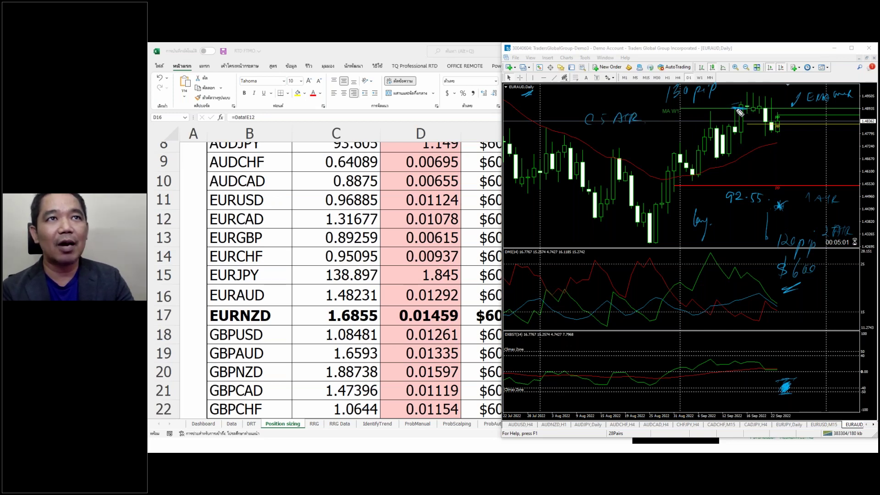
{"action": "mouse_move", "coordinate": [744, 90]}
{"action": "left_mouse_down"}
{"action": "mouse_move", "coordinate": [757, 89]}
{"action": "mouse_move", "coordinate": [747, 109]}
{"action": "left_mouse_up"}
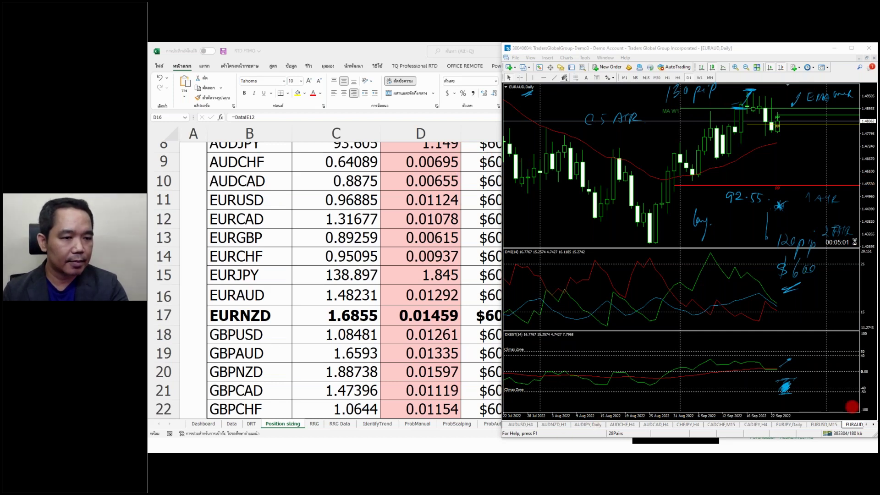
Step: View the AUDJPY Daily chart and browse the open charts to the NZDJPY Daily chart
{"action": "left_click", "coordinate": [593, 425]}
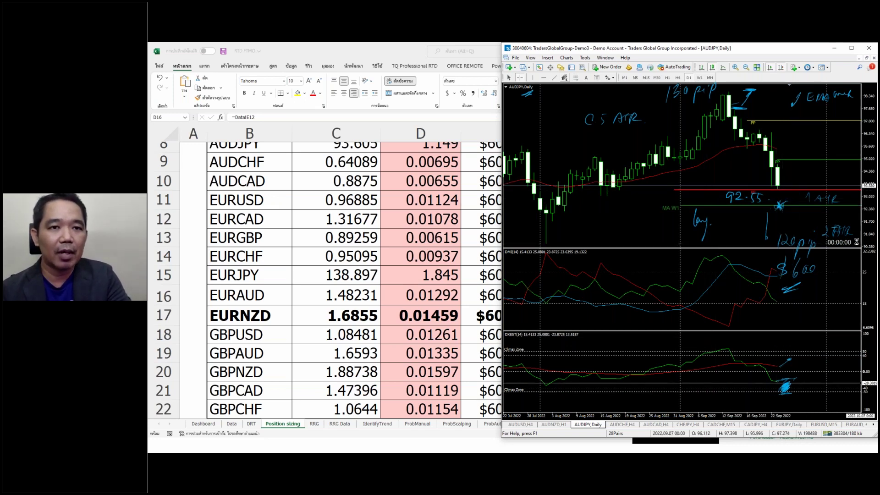
{"action": "left_click", "coordinate": [873, 426]}
{"action": "left_click", "coordinate": [873, 426]}
{"action": "left_click", "coordinate": [873, 425]}
{"action": "left_click", "coordinate": [872, 425]}
{"action": "left_click", "coordinate": [873, 425]}
{"action": "left_click", "coordinate": [873, 425]}
{"action": "left_click", "coordinate": [873, 425]}
{"action": "left_click", "coordinate": [873, 425]}
{"action": "left_click", "coordinate": [873, 425]}
{"action": "left_click", "coordinate": [873, 425]}
{"action": "left_click", "coordinate": [739, 425]}
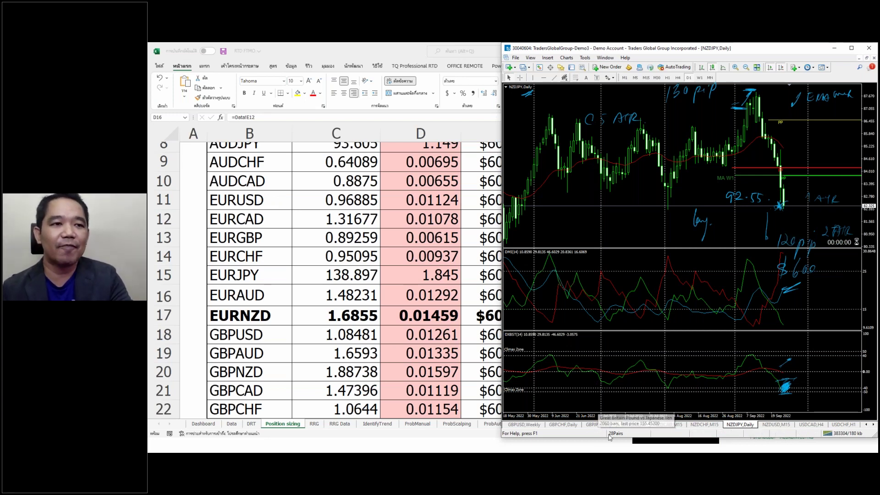
{"action": "left_click", "coordinate": [867, 425]}
{"action": "left_click", "coordinate": [866, 425]}
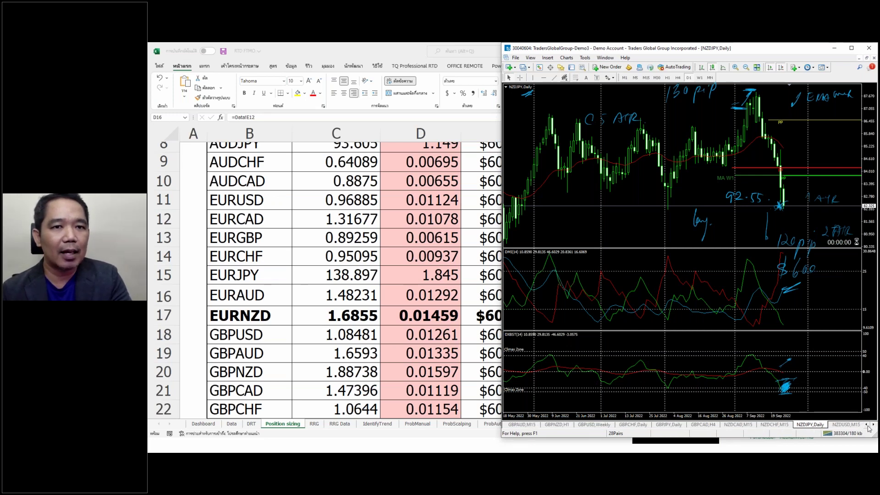
{"action": "left_click", "coordinate": [866, 425]}
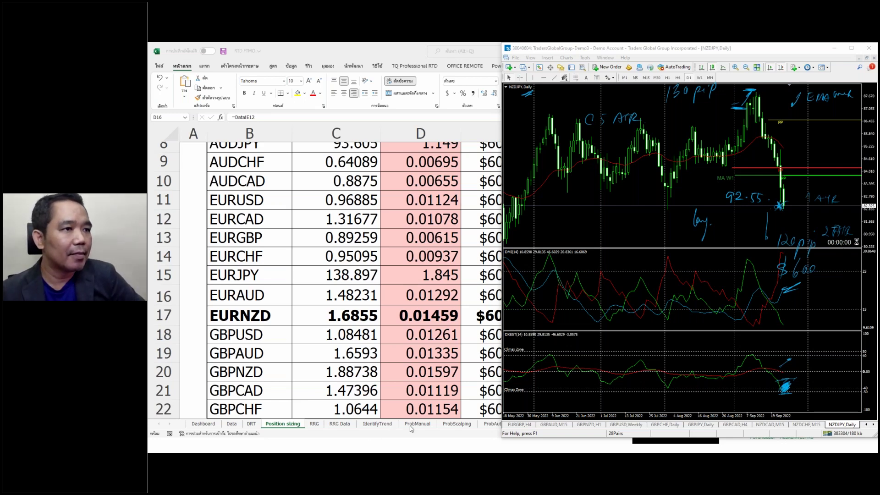
Step: Switch to Excel and show the ProbScalping sheet's probability table
{"action": "left_click", "coordinate": [456, 427]}
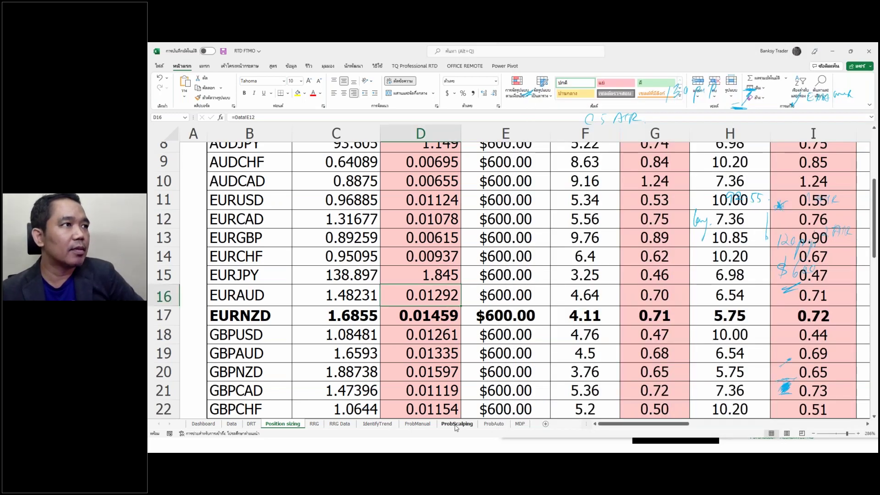
{"action": "left_click", "coordinate": [456, 424]}
{"action": "left_click", "coordinate": [553, 285]}
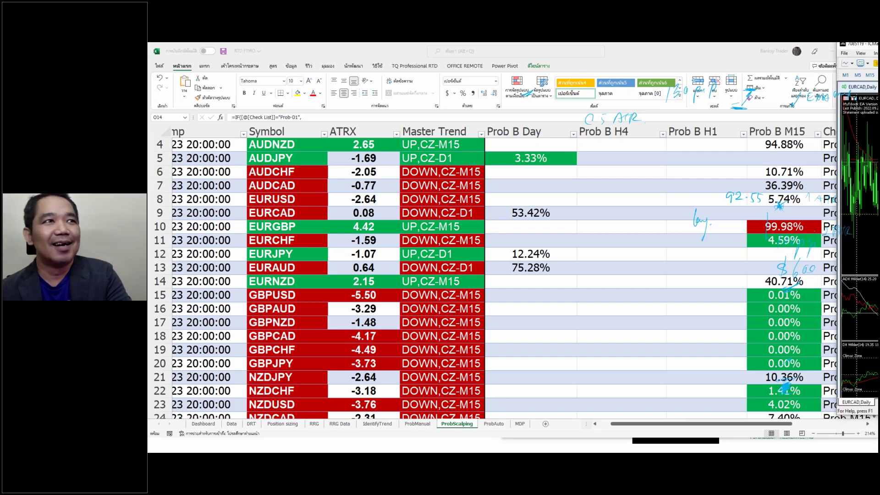
Step: Switch to the MetaTrader 5 window, maximize it and clear the pen annotations from the screen
{"action": "key", "text": "alt+Tab"}
{"action": "left_click_drag", "start_coordinate": [553, 54], "coordinate": [511, 61]}
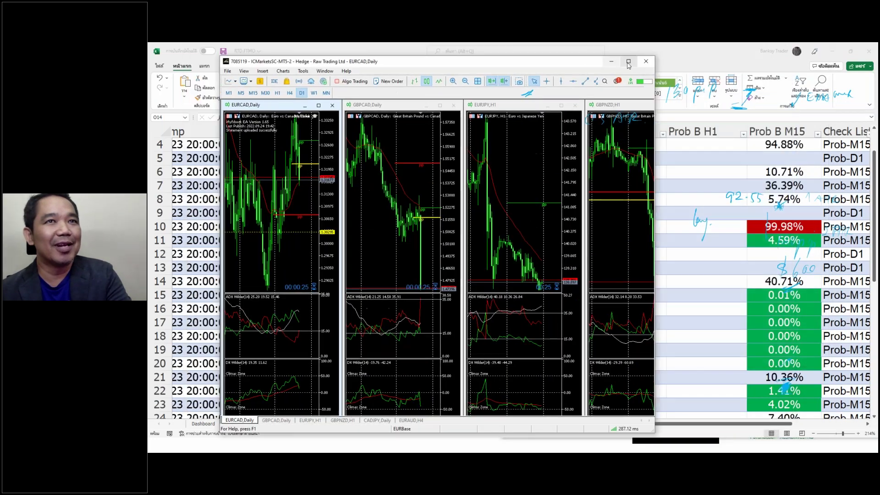
{"action": "double_click", "coordinate": [512, 54]}
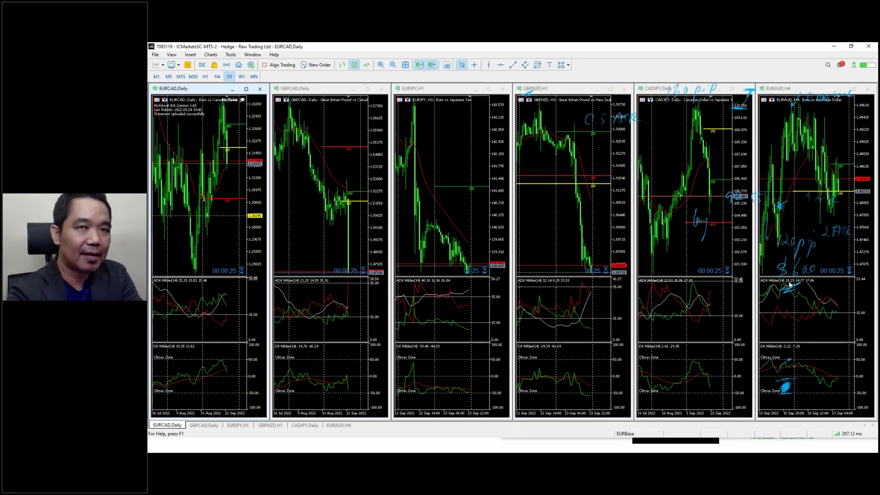
{"action": "key", "text": "Escape"}
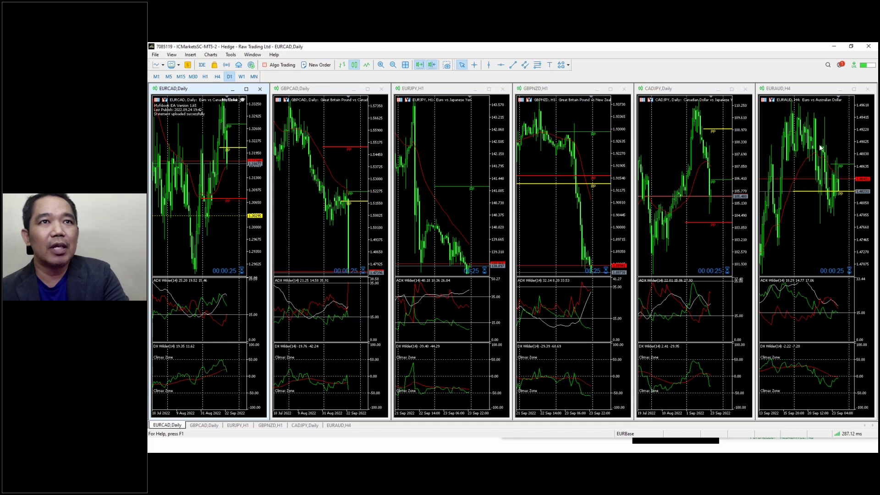
Step: Turn on Trade History for the EURAUD H4 chart, widen its window over the CADJPY chart and enlarge the recent candles
{"action": "right_click", "coordinate": [777, 130]}
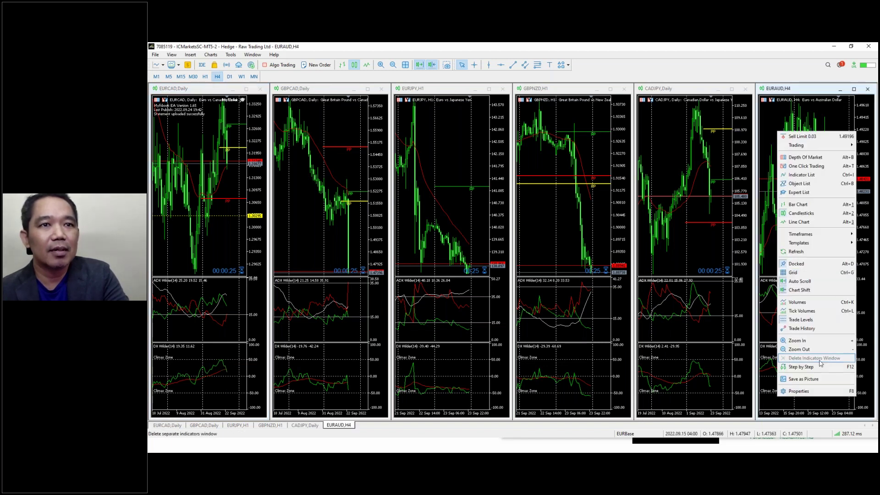
{"action": "left_click", "coordinate": [809, 329]}
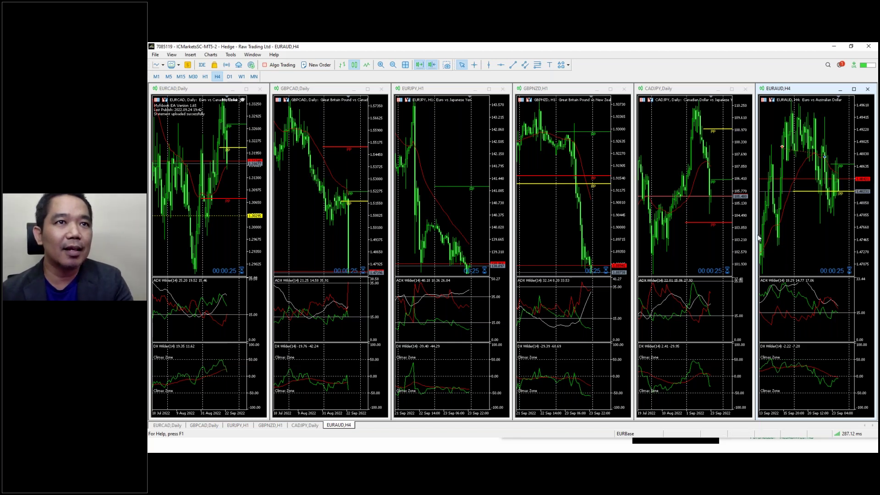
{"action": "left_click_drag", "start_coordinate": [758, 238], "coordinate": [651, 246]}
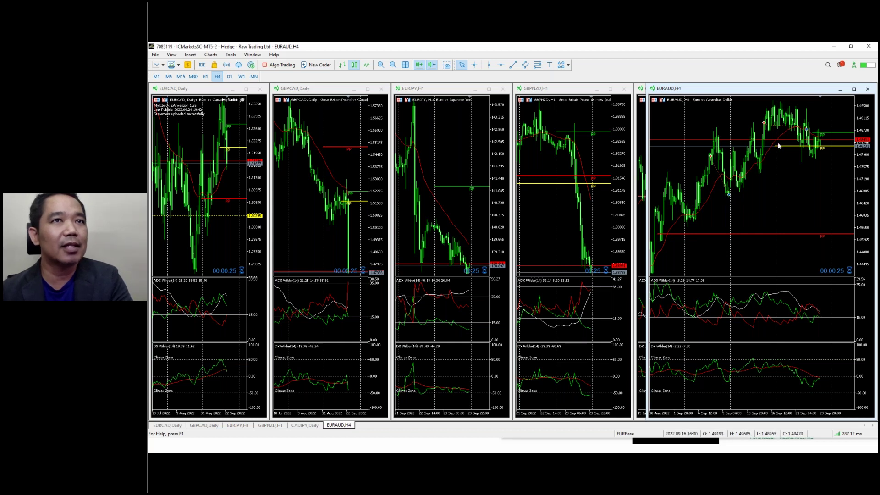
{"action": "left_click", "coordinate": [381, 65]}
{"action": "scroll", "coordinate": [786, 246], "scroll_direction": "down", "scroll_amount": 5}
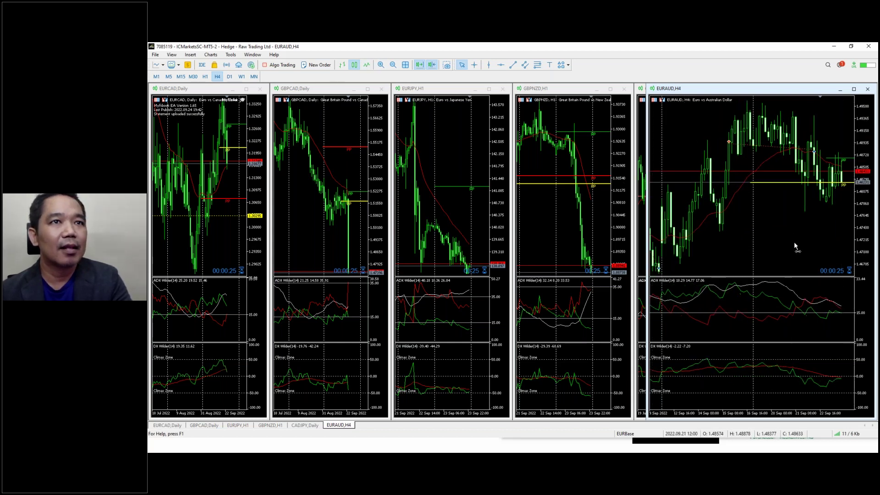
{"action": "scroll", "coordinate": [797, 219], "scroll_direction": "up", "scroll_amount": 5}
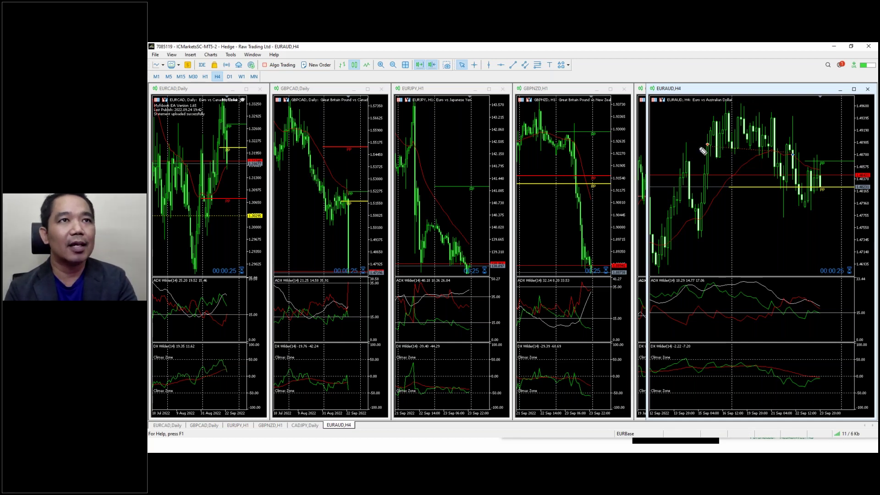
Step: Circle both trade markers on the EURAUD H4 chart, label the first EMA break, and mark the TP level below the candles
{"action": "mouse_move", "coordinate": [702, 139]}
{"action": "left_mouse_down"}
{"action": "mouse_move", "coordinate": [672, 131]}
{"action": "mouse_move", "coordinate": [678, 123]}
{"action": "mouse_move", "coordinate": [691, 125]}
{"action": "mouse_move", "coordinate": [664, 140]}
{"action": "mouse_move", "coordinate": [687, 143]}
{"action": "left_mouse_up"}
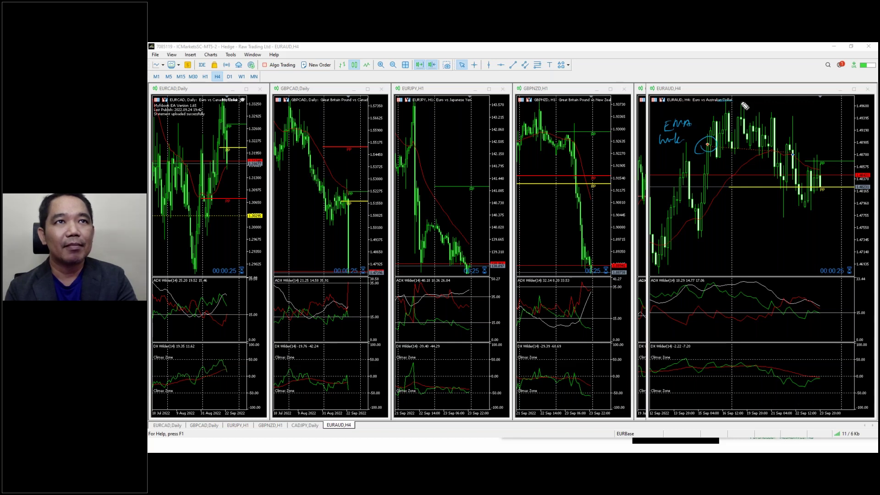
{"action": "left_click_drag", "start_coordinate": [780, 218], "coordinate": [790, 218]}
{"action": "left_click_drag", "start_coordinate": [755, 246], "coordinate": [765, 244]}
{"action": "mouse_move", "coordinate": [762, 241]}
{"action": "left_mouse_down"}
{"action": "mouse_move", "coordinate": [763, 252]}
{"action": "mouse_move", "coordinate": [772, 246]}
{"action": "left_mouse_up"}
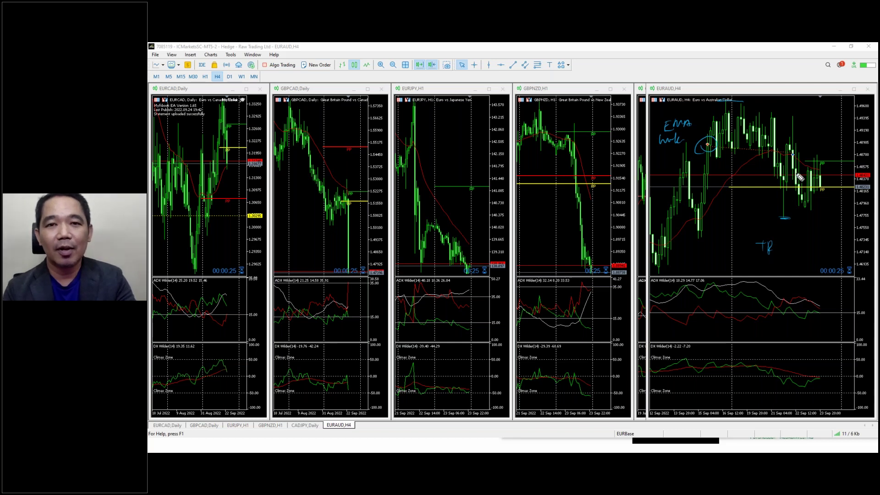
{"action": "left_click_drag", "start_coordinate": [803, 173], "coordinate": [801, 171]}
{"action": "left_click_drag", "start_coordinate": [706, 151], "coordinate": [711, 156]}
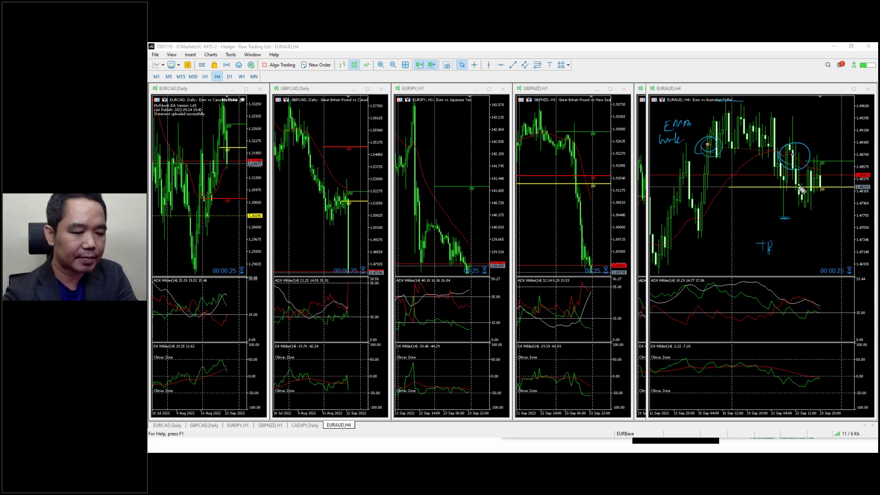
Step: Clear the pen annotations and narrow the EURAUD H4 chart so the CADJPY chart shows in full
{"action": "key", "text": "Escape"}
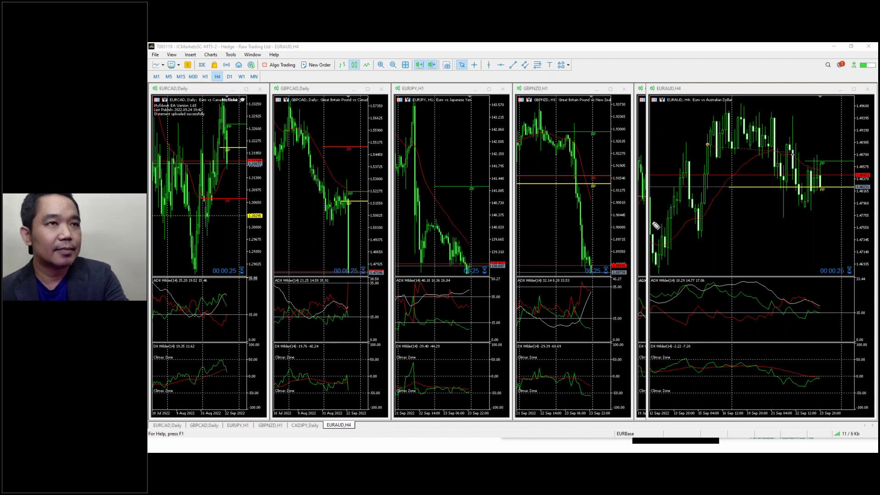
{"action": "left_click_drag", "start_coordinate": [647, 221], "coordinate": [757, 221]}
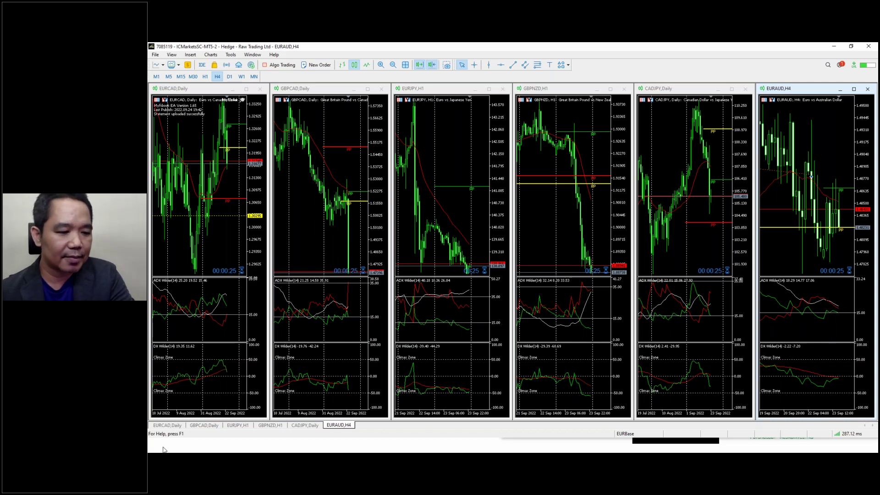
{"action": "key", "text": "alt+Tab"}
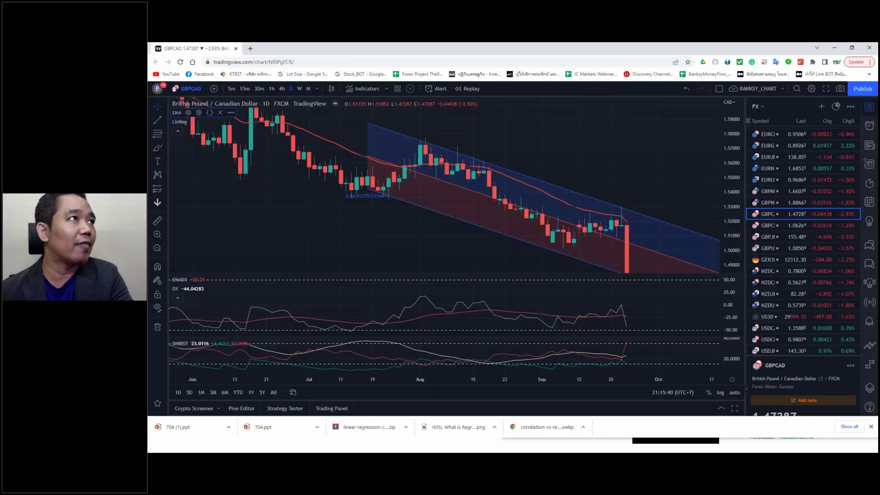
{"action": "key", "text": "ctrl+t"}
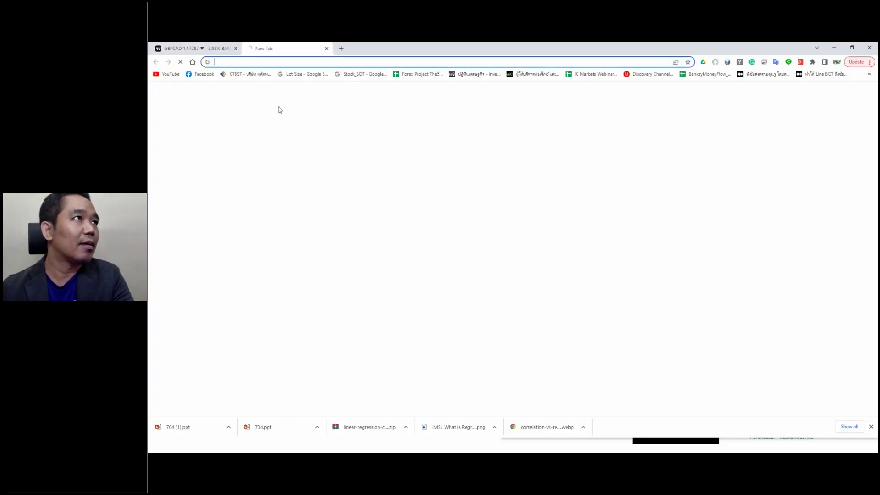
{"action": "left_click", "coordinate": [274, 63]}
{"action": "type", "text": "www.my"}
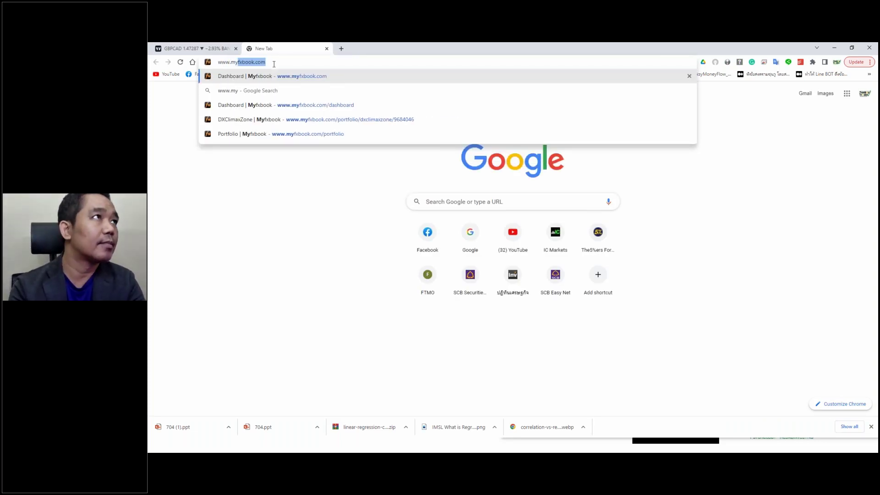
{"action": "key", "text": "Return"}
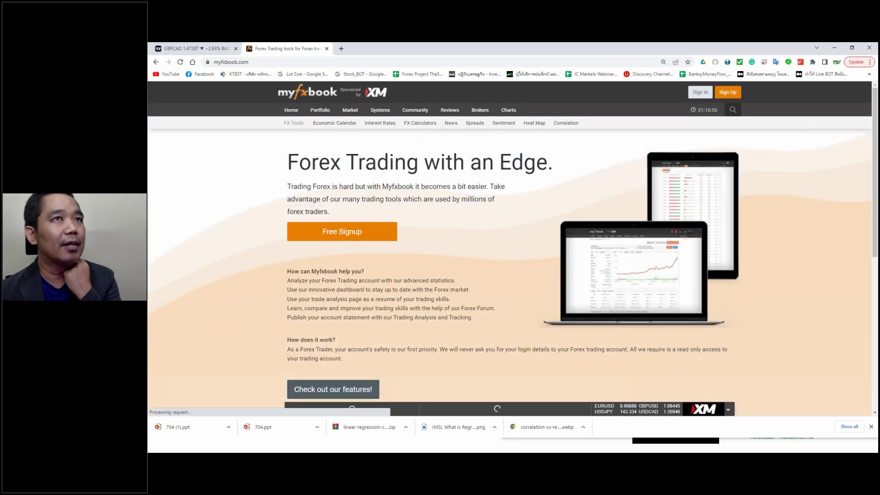
{"action": "left_click", "coordinate": [700, 92]}
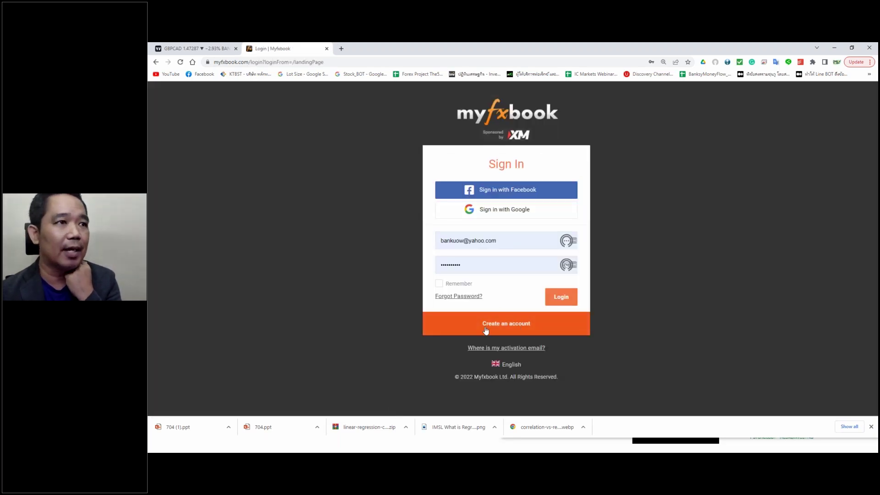
{"action": "left_click", "coordinate": [564, 297]}
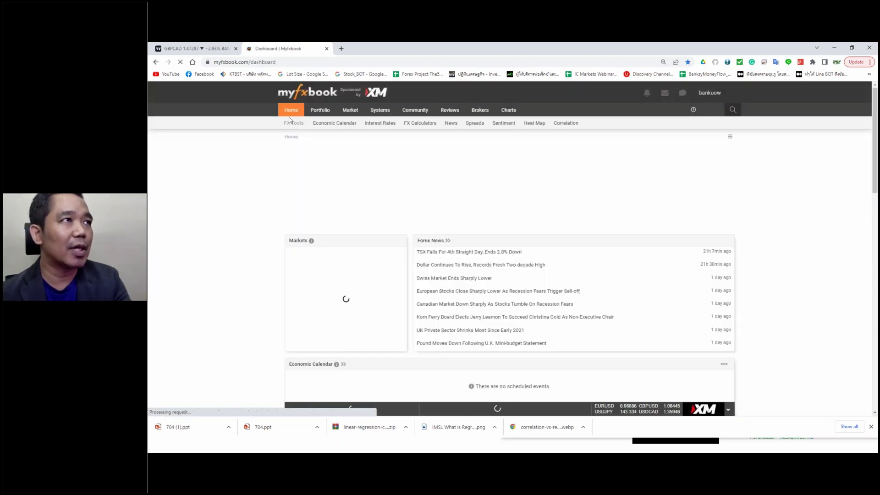
Step: Open the DXClimaxZone portfolio and view its Monthly Analytics chart for 2022
{"action": "mouse_move", "coordinate": [319, 116]}
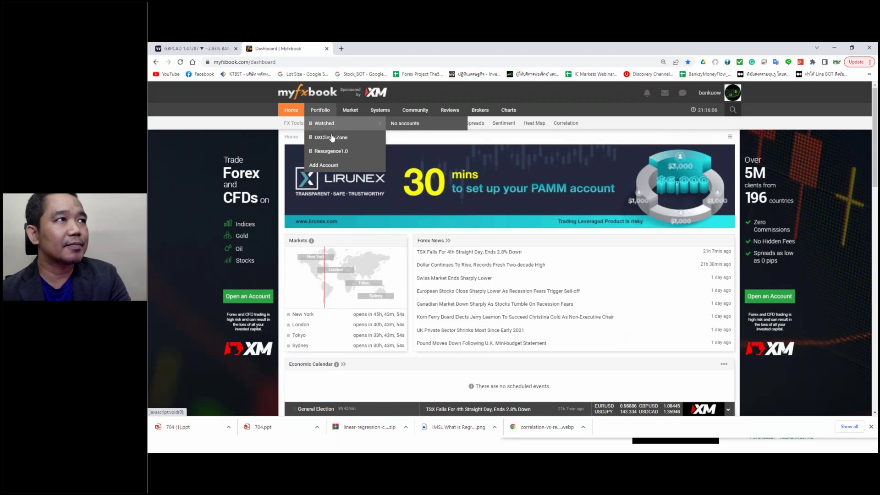
{"action": "left_click", "coordinate": [332, 137]}
{"action": "scroll", "coordinate": [642, 282], "scroll_direction": "down", "scroll_amount": 8}
{"action": "scroll", "coordinate": [643, 287], "scroll_direction": "down", "scroll_amount": 5}
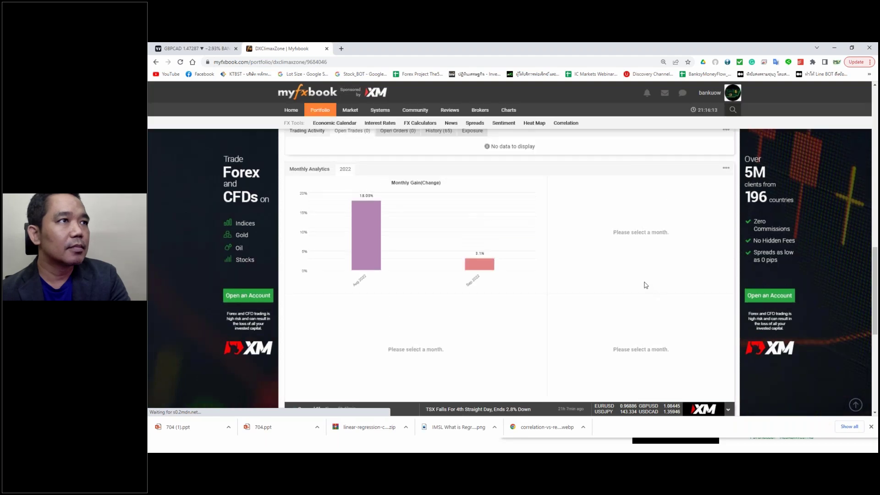
Step: Open the portfolio's trade history and look through the list of closed trades
{"action": "scroll", "coordinate": [646, 285], "scroll_direction": "up", "scroll_amount": 2}
{"action": "left_click", "coordinate": [441, 210]}
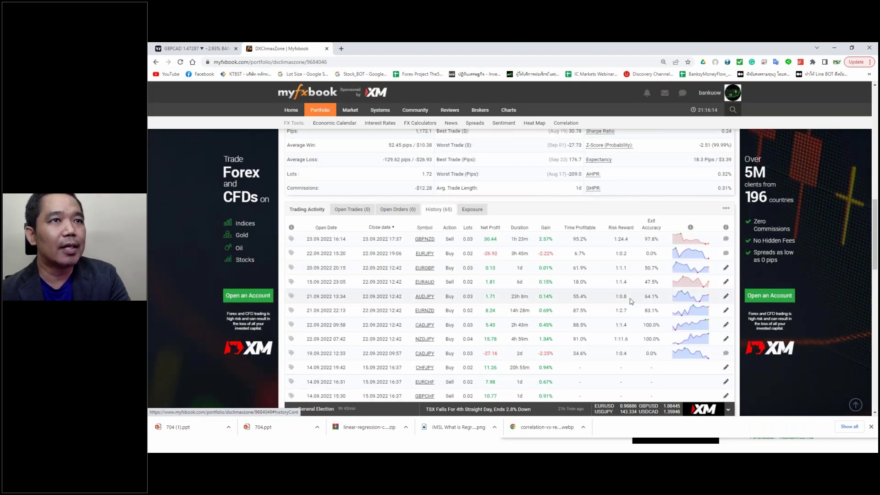
{"action": "scroll", "coordinate": [631, 301], "scroll_direction": "down", "scroll_amount": 4}
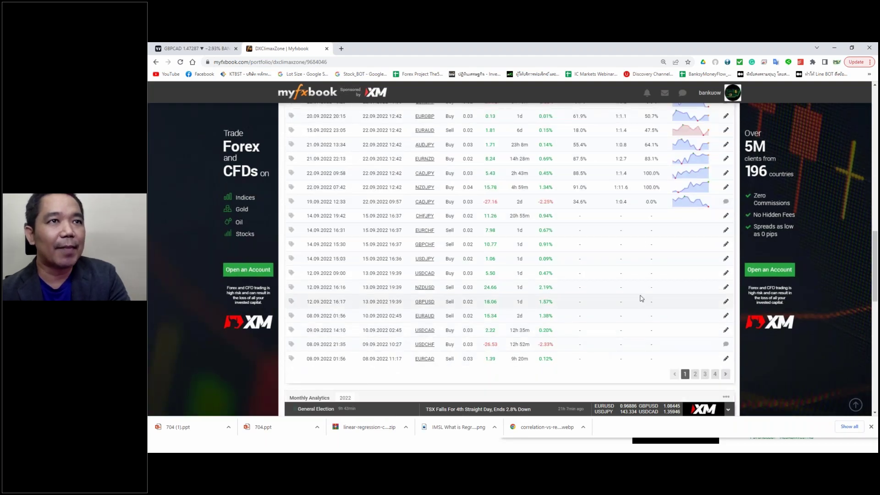
{"action": "scroll", "coordinate": [655, 239], "scroll_direction": "up", "scroll_amount": 1}
{"action": "scroll", "coordinate": [660, 225], "scroll_direction": "up", "scroll_amount": 1}
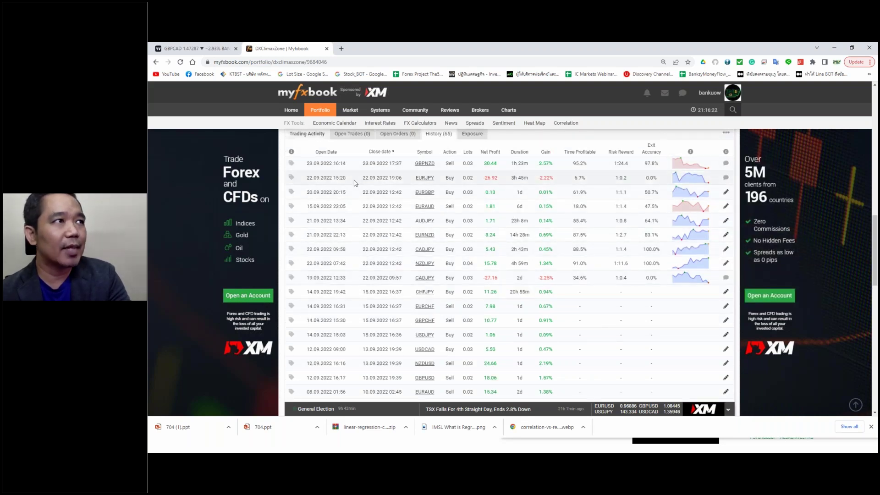
Step: Tag the 23.09.2022 GBPNZD sell trade as Good Entry, with no other tag attached
{"action": "left_click", "coordinate": [291, 164]}
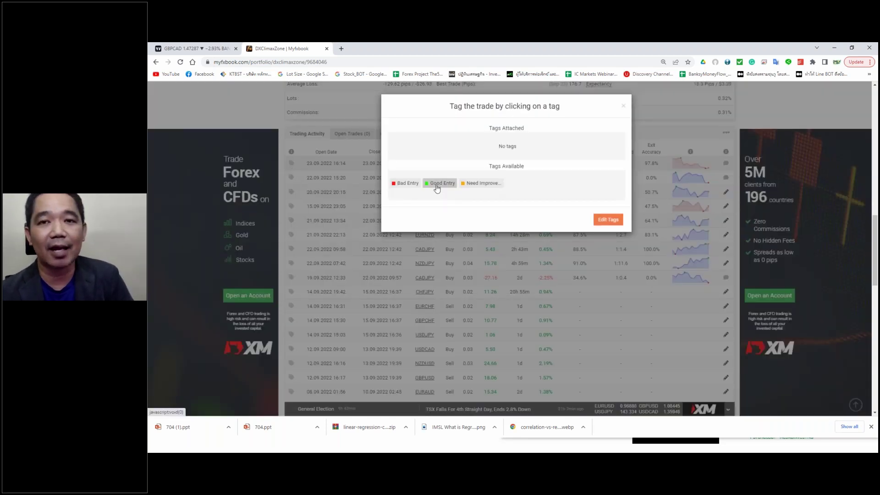
{"action": "double_click", "coordinate": [437, 187]}
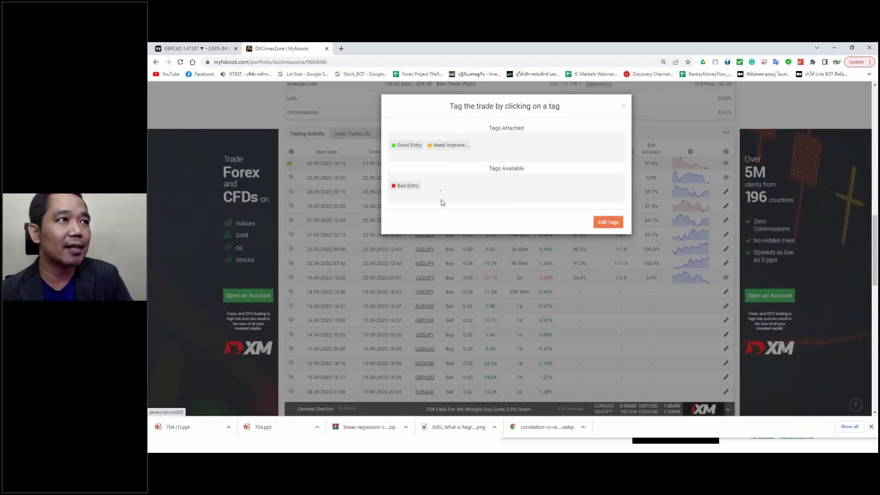
{"action": "left_click", "coordinate": [451, 145]}
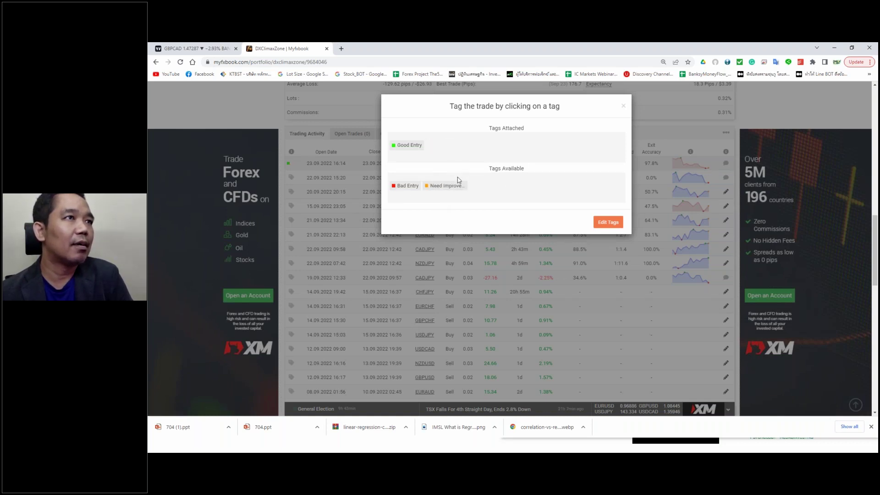
{"action": "left_click", "coordinate": [403, 146]}
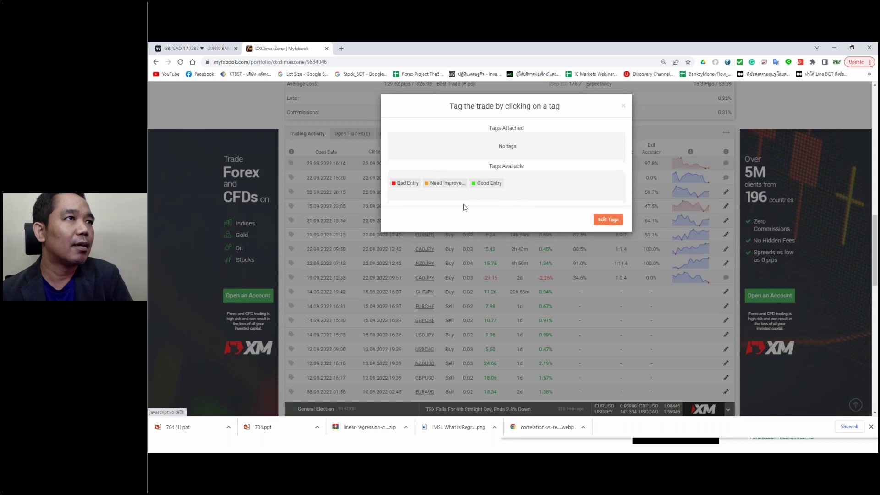
{"action": "left_click", "coordinate": [486, 184]}
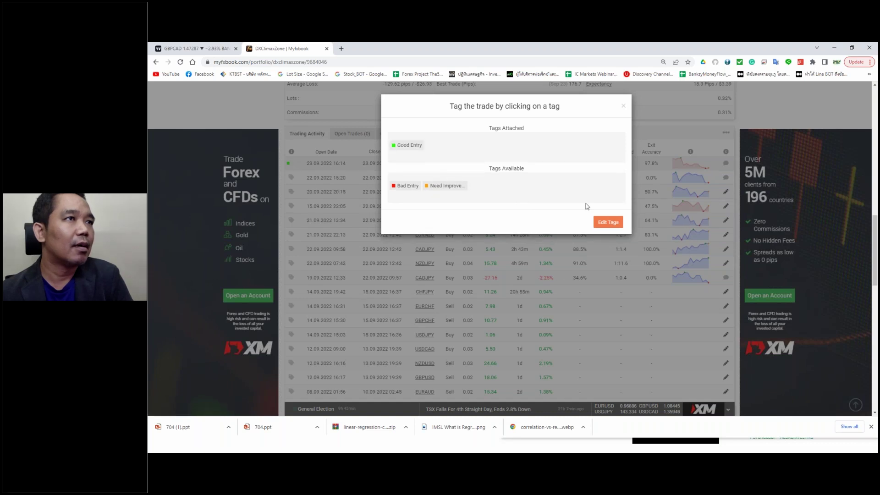
{"action": "left_click", "coordinate": [668, 188]}
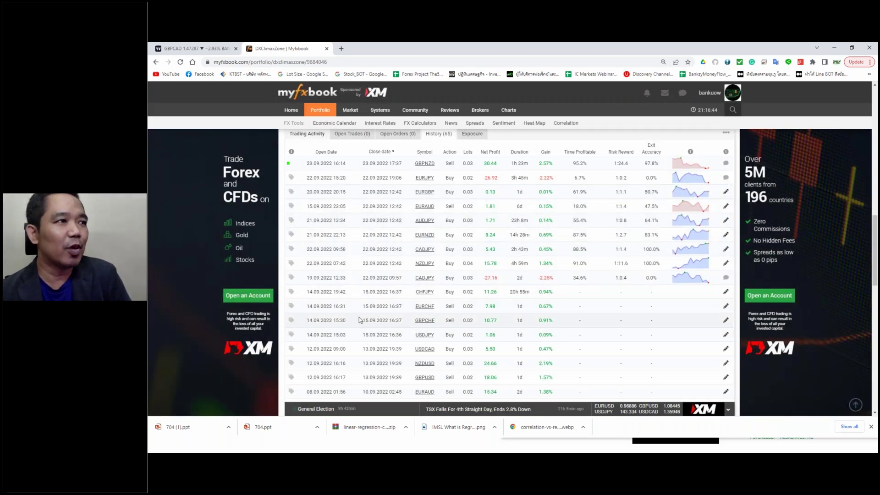
Step: Outline the trades from EURGBP down to the losing CADJPY in pen, and circle EURJPY, its loss figures and GBPNZD
{"action": "scroll", "coordinate": [360, 319], "scroll_direction": "down", "scroll_amount": 1}
{"action": "scroll", "coordinate": [361, 320], "scroll_direction": "down", "scroll_amount": 2}
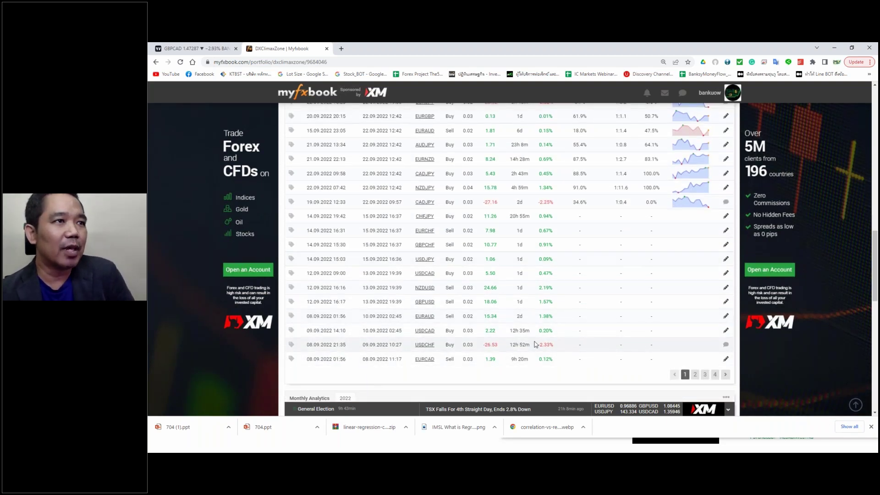
{"action": "scroll", "coordinate": [535, 344], "scroll_direction": "up", "scroll_amount": 3}
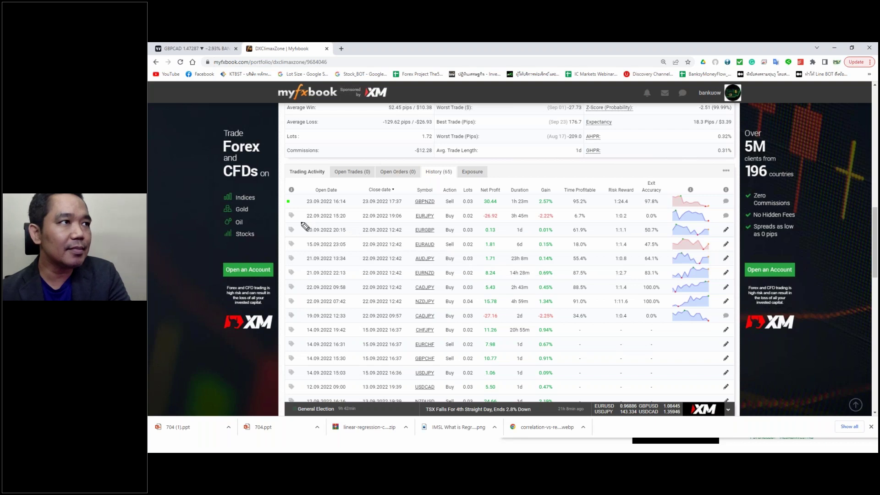
{"action": "mouse_move", "coordinate": [302, 224]}
{"action": "left_mouse_down"}
{"action": "mouse_move", "coordinate": [570, 237]}
{"action": "mouse_move", "coordinate": [563, 324]}
{"action": "mouse_move", "coordinate": [331, 323]}
{"action": "mouse_move", "coordinate": [295, 288]}
{"action": "mouse_move", "coordinate": [294, 229]}
{"action": "mouse_move", "coordinate": [303, 224]}
{"action": "left_mouse_up"}
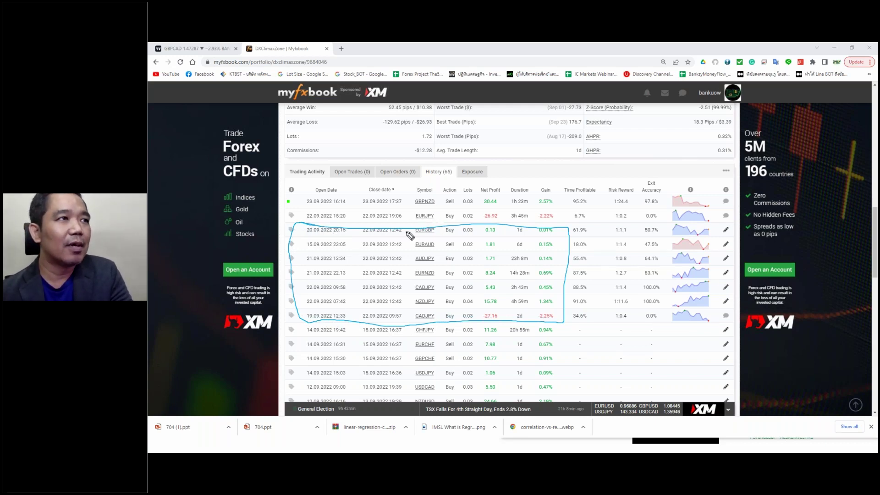
{"action": "mouse_move", "coordinate": [433, 212]}
{"action": "left_mouse_down"}
{"action": "mouse_move", "coordinate": [430, 224]}
{"action": "mouse_move", "coordinate": [536, 225]}
{"action": "mouse_move", "coordinate": [560, 211]}
{"action": "mouse_move", "coordinate": [488, 210]}
{"action": "mouse_move", "coordinate": [490, 225]}
{"action": "left_mouse_up"}
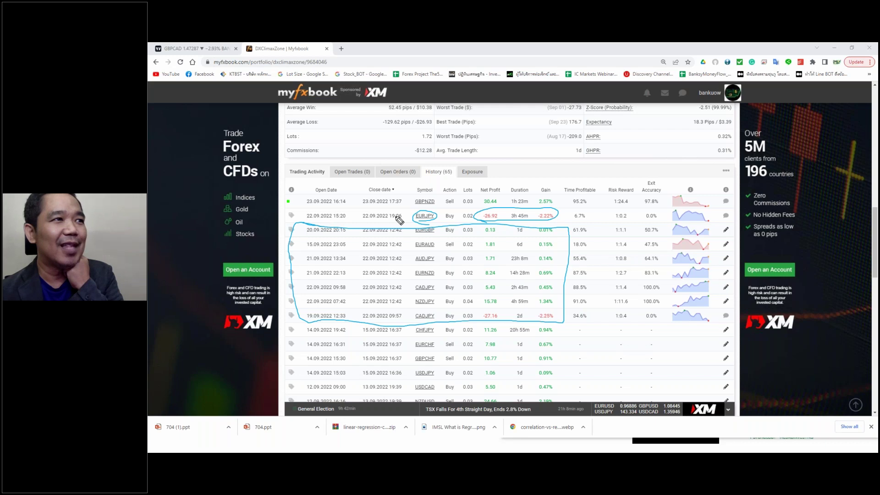
{"action": "left_click_drag", "start_coordinate": [418, 211], "coordinate": [418, 209]}
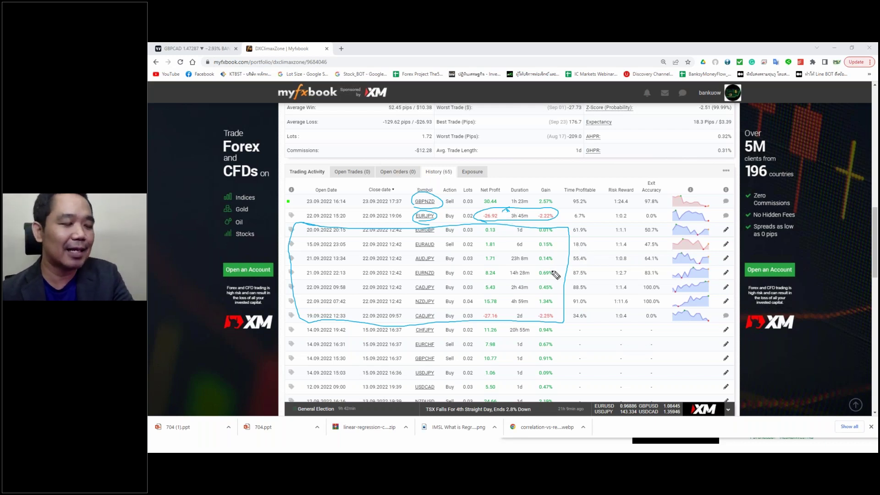
Step: Clear the pen marks and review the portfolio's growth chart, profit chart and account statistics
{"action": "scroll", "coordinate": [508, 273], "scroll_direction": "up", "scroll_amount": 1}
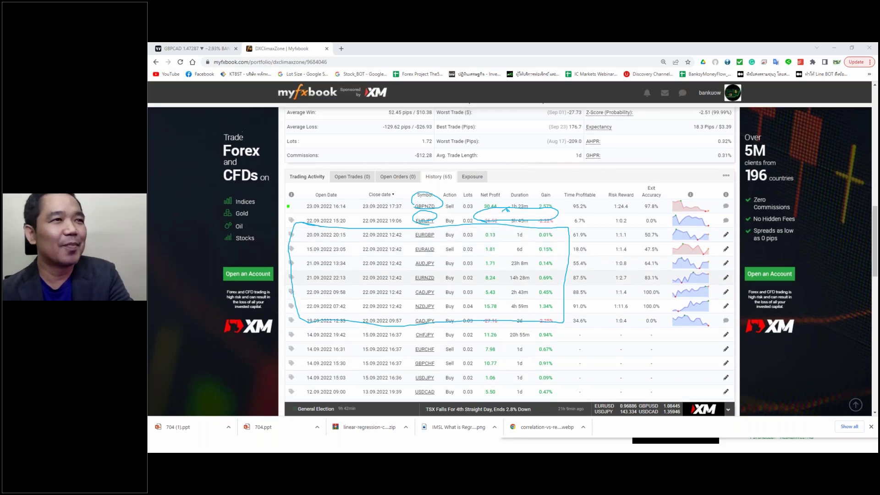
{"action": "scroll", "coordinate": [552, 266], "scroll_direction": "up", "scroll_amount": 5}
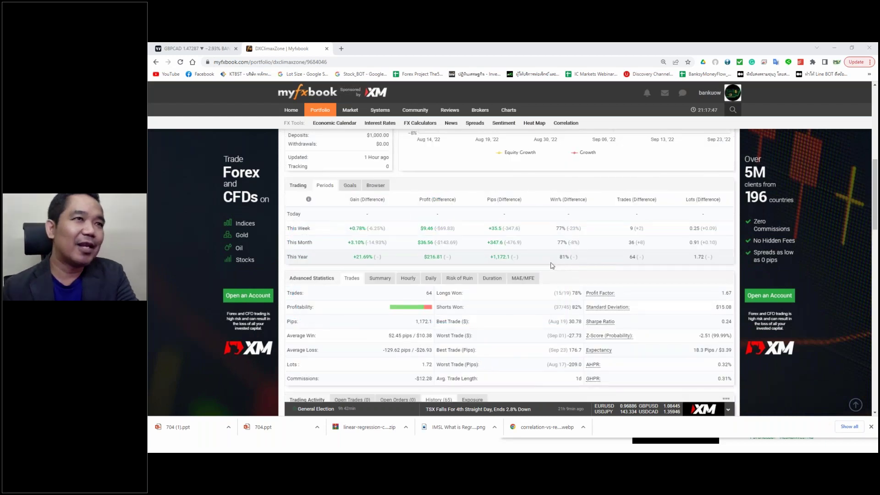
{"action": "scroll", "coordinate": [552, 266], "scroll_direction": "up", "scroll_amount": 3}
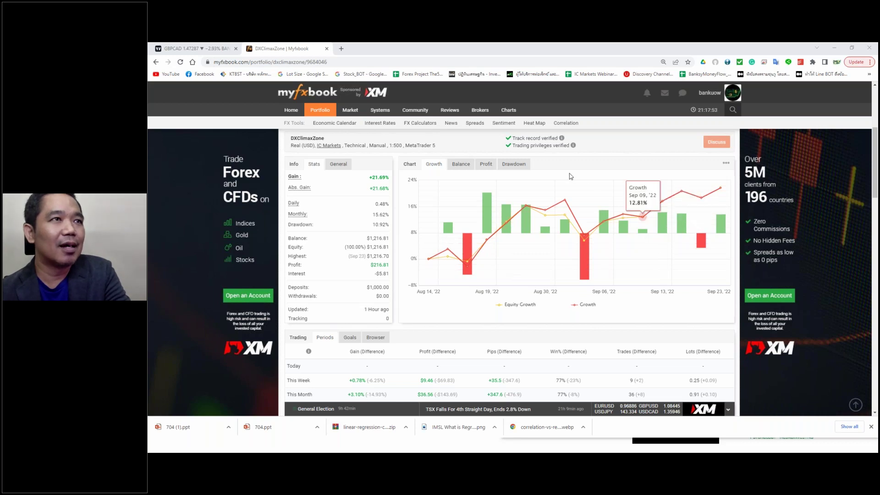
{"action": "left_click", "coordinate": [487, 165]}
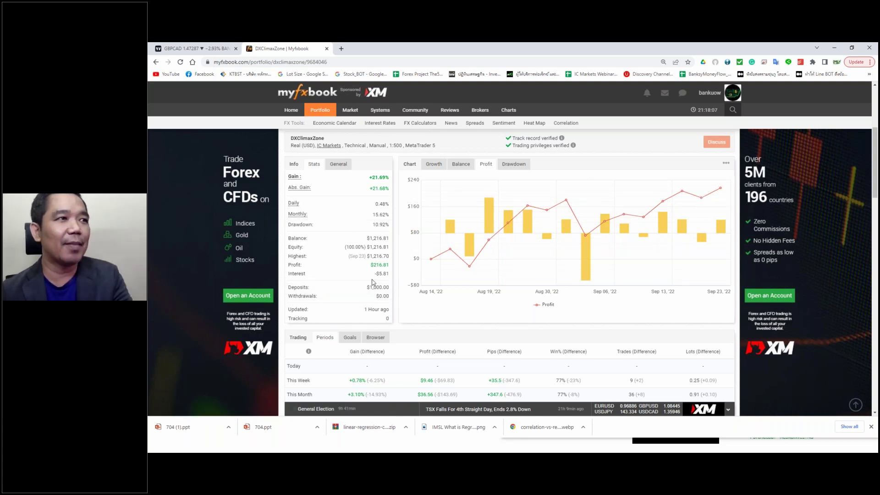
{"action": "scroll", "coordinate": [384, 285], "scroll_direction": "down", "scroll_amount": 8}
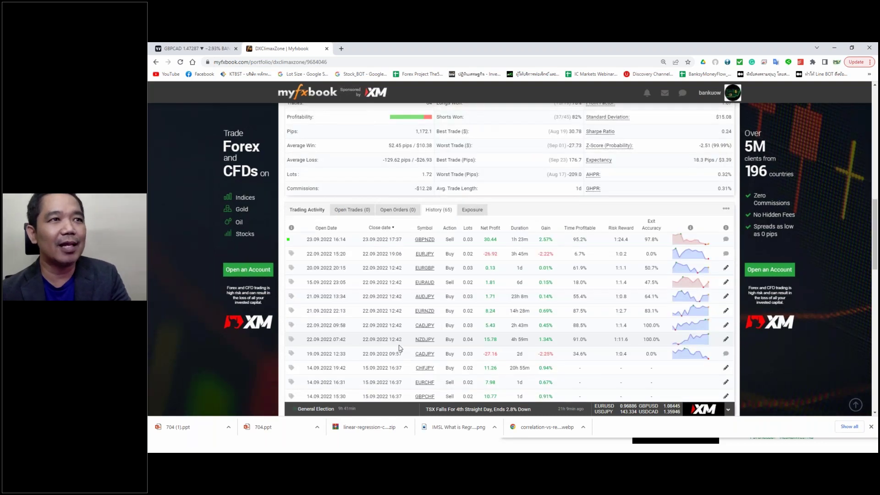
{"action": "scroll", "coordinate": [399, 348], "scroll_direction": "up", "scroll_amount": 10}
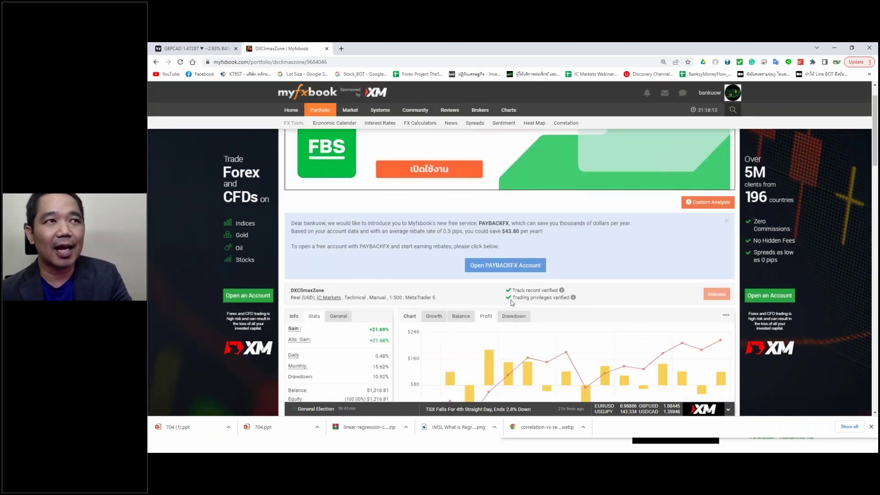
Step: Switch to the RTD FTMO workbook in Excel and show the whole Position sizing sheet with its risk and reward tables
{"action": "key", "text": "alt+Tab"}
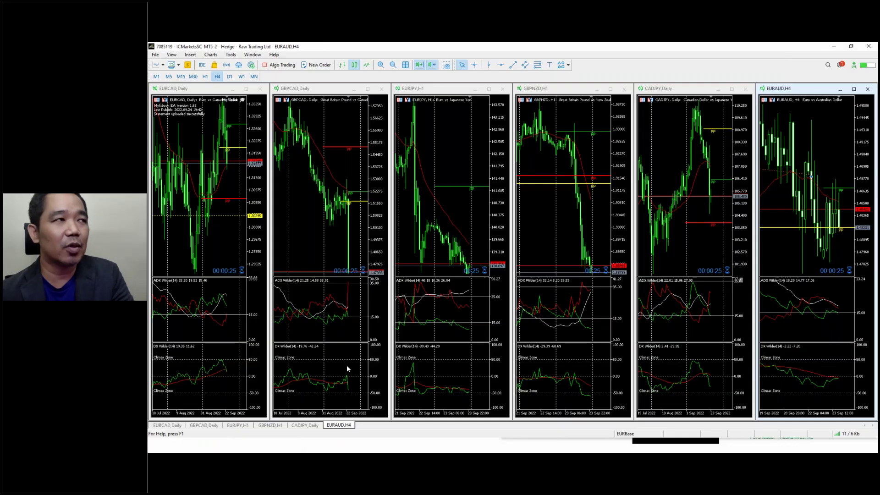
{"action": "key", "text": "alt+Tab"}
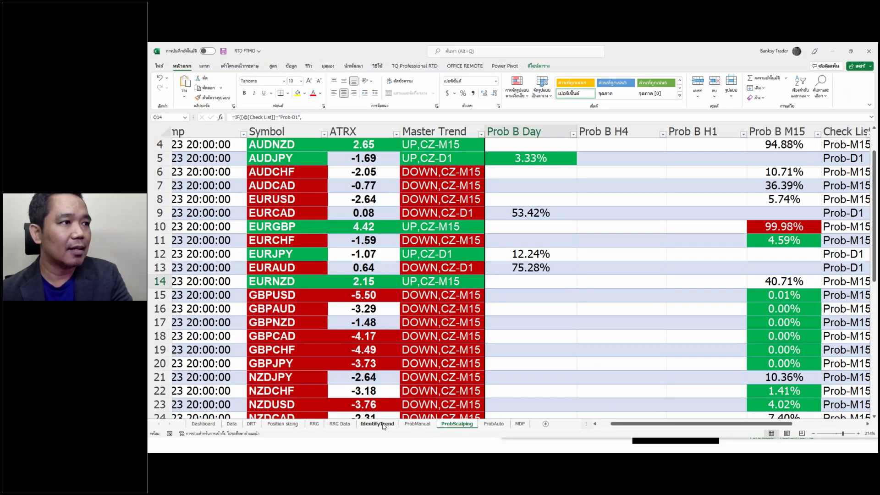
{"action": "left_click", "coordinate": [380, 424]}
{"action": "left_click", "coordinate": [286, 423]}
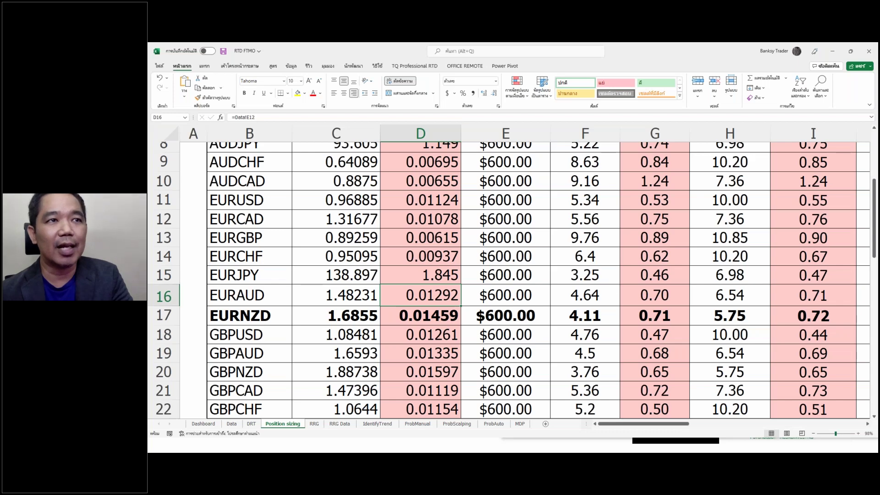
{"action": "left_click_drag", "start_coordinate": [846, 433], "coordinate": [835, 434]}
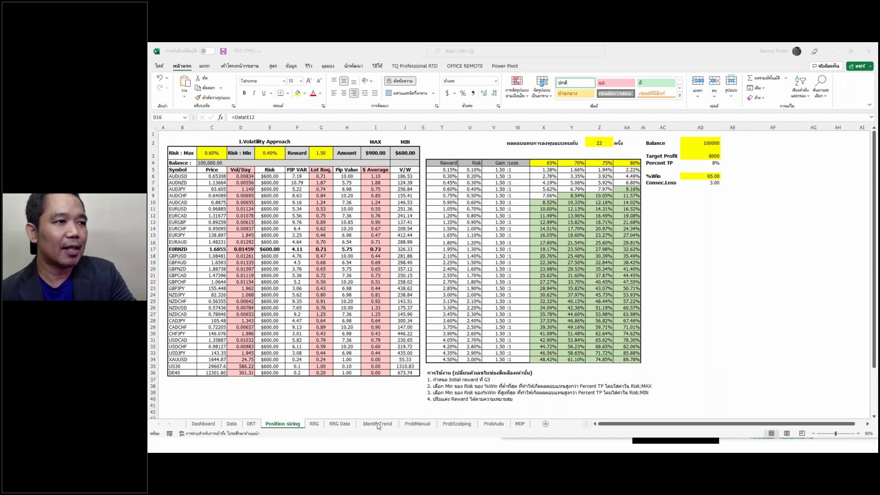
Step: Examine the Dashboard sheet's Symbol, ATRX and Probability table up close, and the ProbScalping sheet from its Time Stamp column onward
{"action": "left_click", "coordinate": [208, 425]}
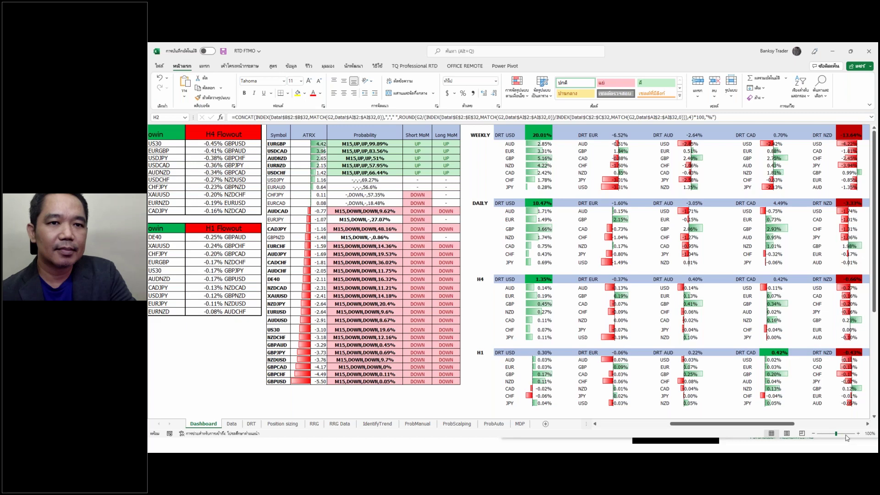
{"action": "scroll", "coordinate": [351, 256], "scroll_direction": "up", "scroll_amount": 10}
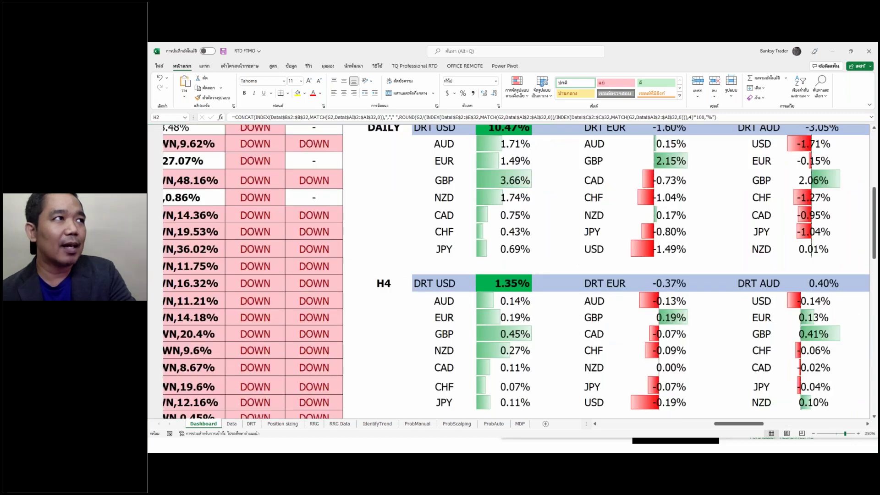
{"action": "scroll", "coordinate": [351, 256], "scroll_direction": "left", "scroll_amount": 5}
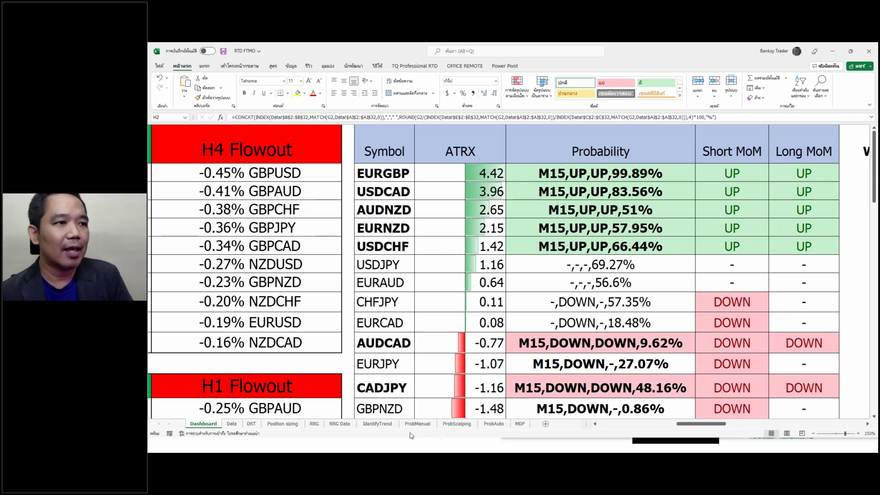
{"action": "left_click", "coordinate": [457, 424]}
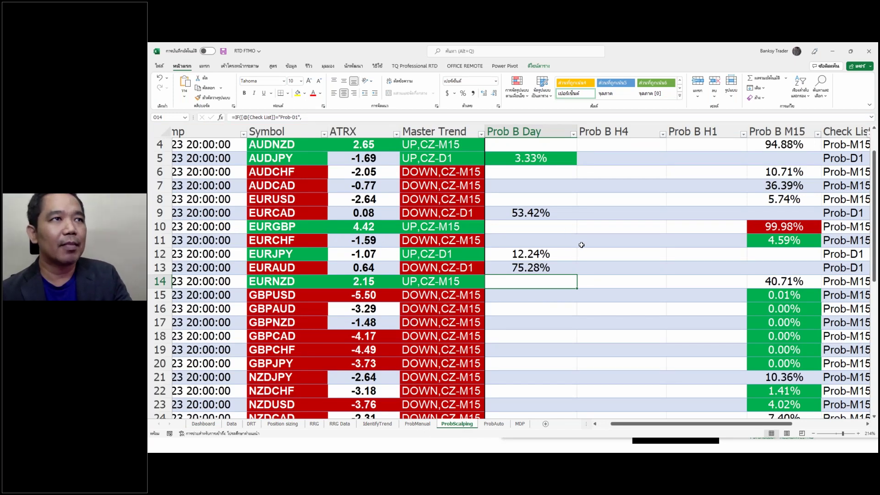
{"action": "scroll", "coordinate": [581, 245], "scroll_direction": "left", "scroll_amount": 3}
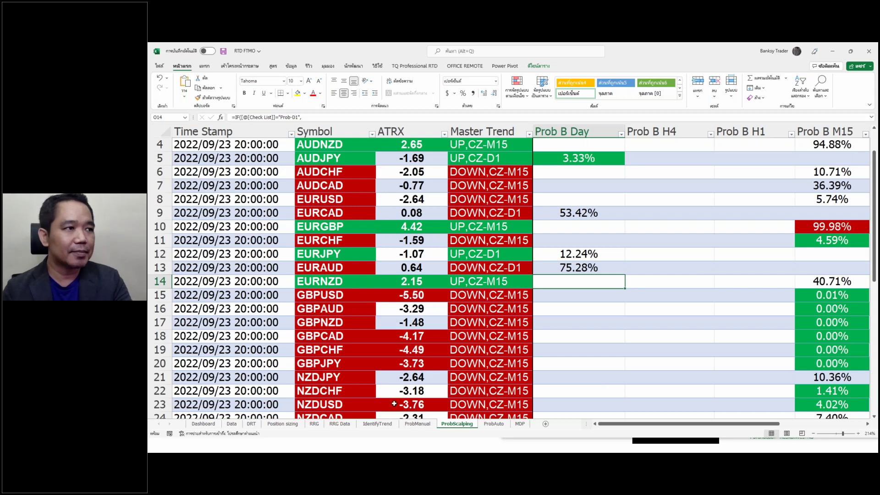
Step: Switch to the FTMO MetaTrader window beside Excel and handwrite "1 DX CZ" over the US30.cash H1 chart
{"action": "left_click", "coordinate": [749, 443]}
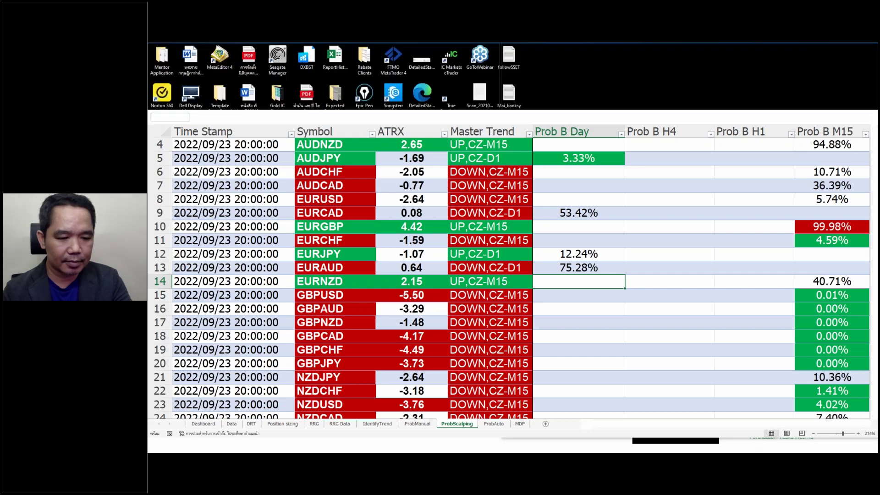
{"action": "key", "text": "alt+Tab"}
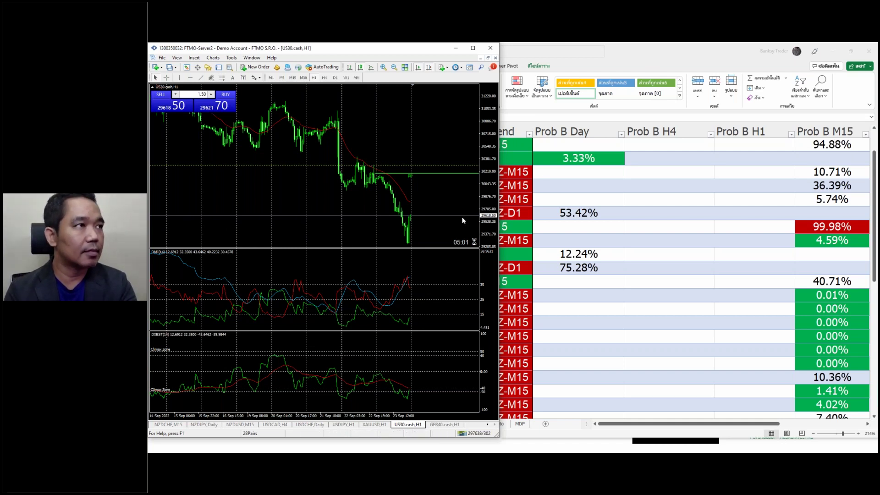
{"action": "mouse_move", "coordinate": [251, 175]}
{"action": "left_mouse_down"}
{"action": "mouse_move", "coordinate": [246, 188]}
{"action": "mouse_move", "coordinate": [286, 184]}
{"action": "left_mouse_up"}
{"action": "mouse_move", "coordinate": [285, 171]}
{"action": "left_mouse_down"}
{"action": "mouse_move", "coordinate": [276, 185]}
{"action": "mouse_move", "coordinate": [314, 184]}
{"action": "left_mouse_up"}
{"action": "left_click_drag", "start_coordinate": [316, 172], "coordinate": [330, 184]}
Step: Circle the DX peak, the upper Climax Zone label and its level on the indicator's scale
{"action": "left_click_drag", "start_coordinate": [273, 367], "coordinate": [269, 362]}
{"action": "left_click_drag", "start_coordinate": [159, 361], "coordinate": [166, 344]}
{"action": "mouse_move", "coordinate": [479, 347]}
{"action": "left_mouse_down"}
{"action": "mouse_move", "coordinate": [481, 363]}
{"action": "mouse_move", "coordinate": [477, 341]}
{"action": "left_mouse_up"}
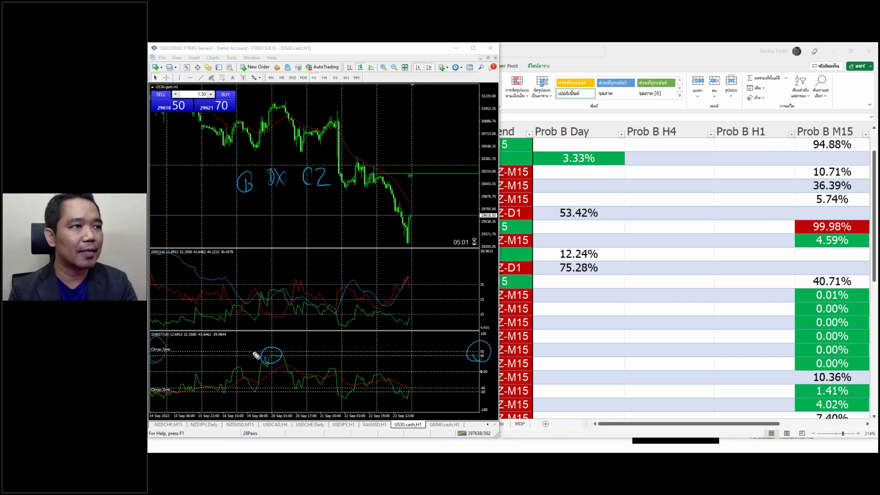
Step: Handwrite the second rule, "2 ADX <35" with a Thai note, on the price chart and add a short Thai note above the DX lines
{"action": "mouse_move", "coordinate": [246, 213]}
{"action": "left_mouse_down"}
{"action": "mouse_move", "coordinate": [240, 225]}
{"action": "mouse_move", "coordinate": [284, 226]}
{"action": "mouse_move", "coordinate": [277, 231]}
{"action": "mouse_move", "coordinate": [314, 231]}
{"action": "mouse_move", "coordinate": [344, 216]}
{"action": "mouse_move", "coordinate": [365, 239]}
{"action": "mouse_move", "coordinate": [379, 224]}
{"action": "mouse_move", "coordinate": [392, 243]}
{"action": "mouse_move", "coordinate": [400, 222]}
{"action": "left_mouse_up"}
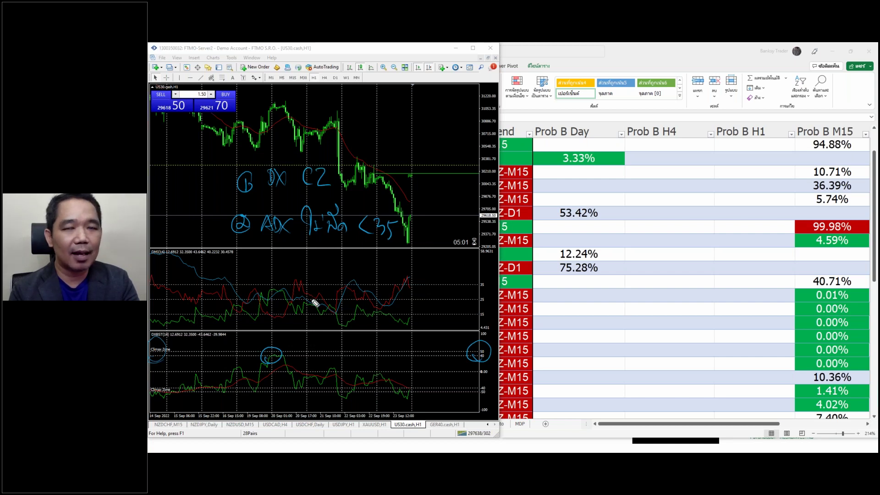
{"action": "left_click_drag", "start_coordinate": [295, 345], "coordinate": [348, 341]}
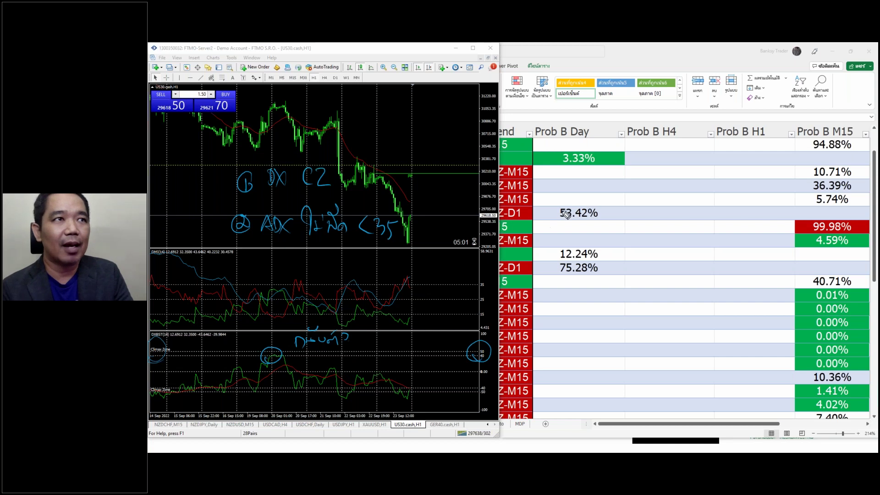
Step: Handwrite "M. Week" and "M Day" over the probability table beside the chart and underline both
{"action": "mouse_move", "coordinate": [630, 195]}
{"action": "left_mouse_down"}
{"action": "mouse_move", "coordinate": [646, 209]}
{"action": "mouse_move", "coordinate": [728, 207]}
{"action": "left_mouse_up"}
{"action": "left_click", "coordinate": [648, 205]}
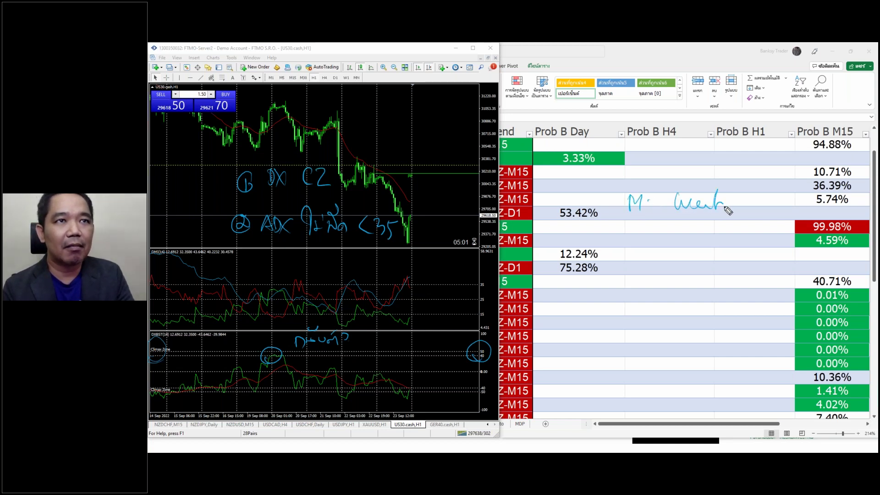
{"action": "left_click_drag", "start_coordinate": [630, 259], "coordinate": [644, 258]}
{"action": "mouse_move", "coordinate": [683, 239]}
{"action": "left_mouse_down"}
{"action": "mouse_move", "coordinate": [684, 253]}
{"action": "mouse_move", "coordinate": [692, 248]}
{"action": "mouse_move", "coordinate": [713, 269]}
{"action": "left_mouse_up"}
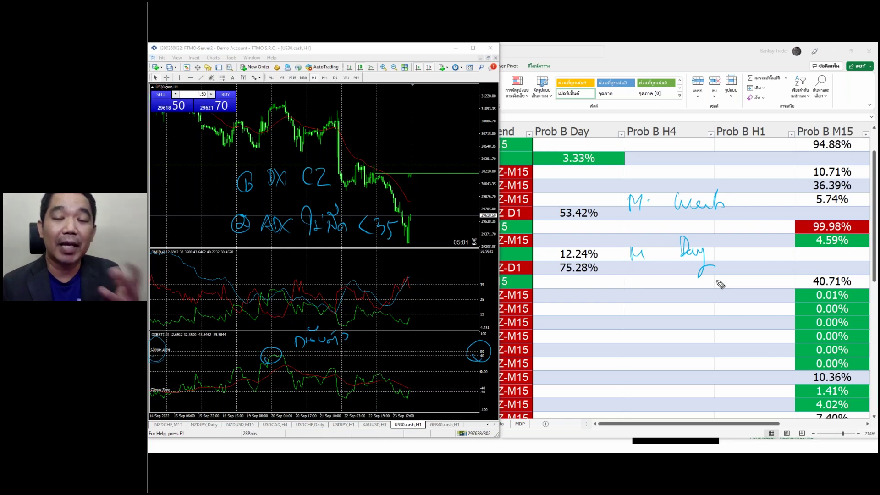
{"action": "left_click_drag", "start_coordinate": [645, 280], "coordinate": [680, 281]}
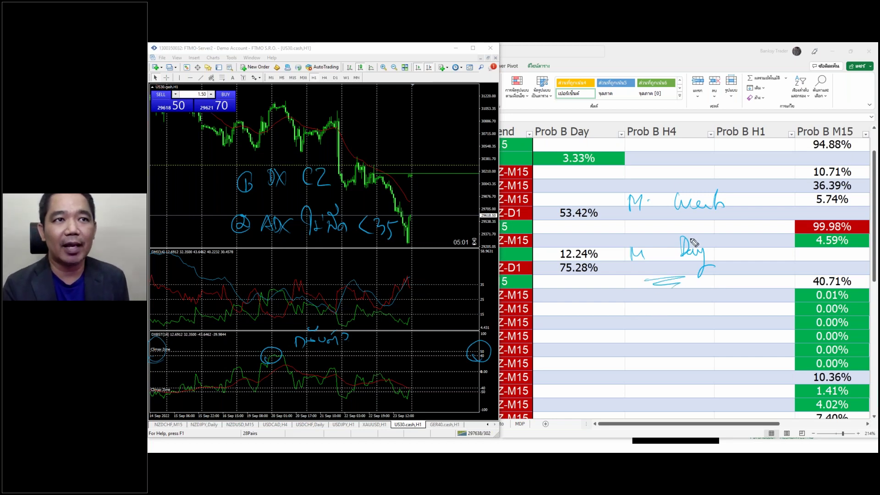
{"action": "left_click_drag", "start_coordinate": [647, 218], "coordinate": [689, 221]}
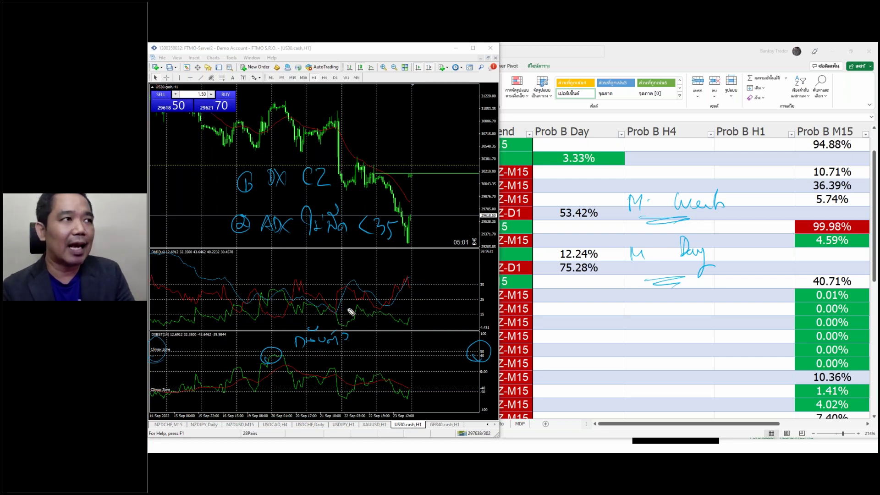
Step: Mark the DX turn with a short curve, circle the matching price peak, and handwrite "sell" twice beside it
{"action": "left_click_drag", "start_coordinate": [292, 338], "coordinate": [290, 350]}
{"action": "left_click_drag", "start_coordinate": [275, 93], "coordinate": [260, 110]}
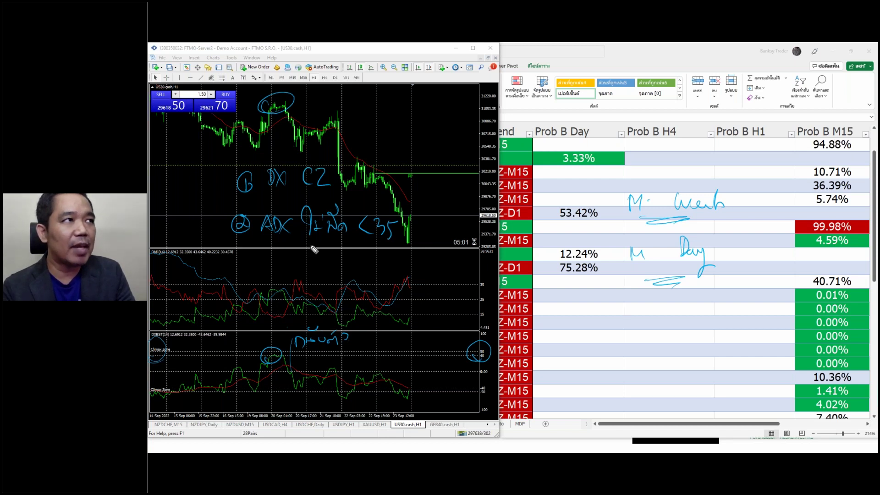
{"action": "left_click_drag", "start_coordinate": [308, 101], "coordinate": [341, 100]}
{"action": "left_click", "coordinate": [354, 105]}
{"action": "mouse_move", "coordinate": [348, 89]}
{"action": "left_mouse_down"}
{"action": "mouse_move", "coordinate": [346, 99]}
{"action": "mouse_move", "coordinate": [387, 108]}
{"action": "mouse_move", "coordinate": [383, 121]}
{"action": "mouse_move", "coordinate": [406, 111]}
{"action": "mouse_move", "coordinate": [408, 124]}
{"action": "left_mouse_up"}
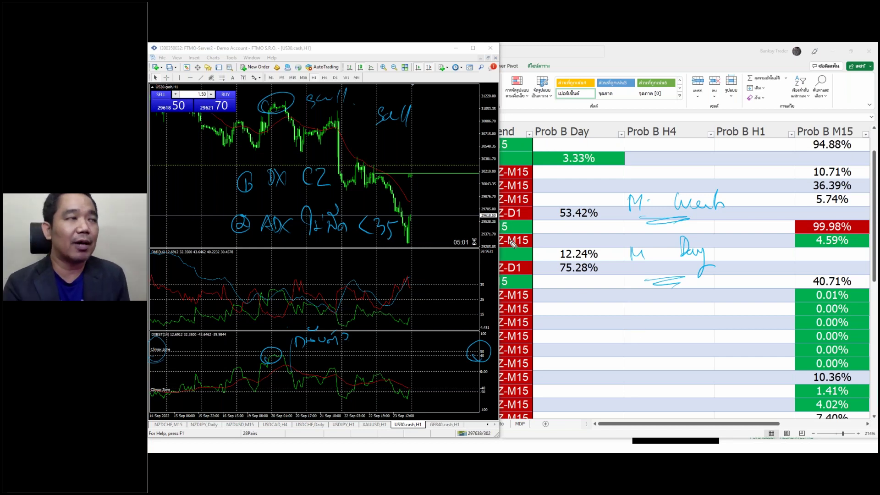
{"action": "left_click_drag", "start_coordinate": [273, 116], "coordinate": [281, 112]}
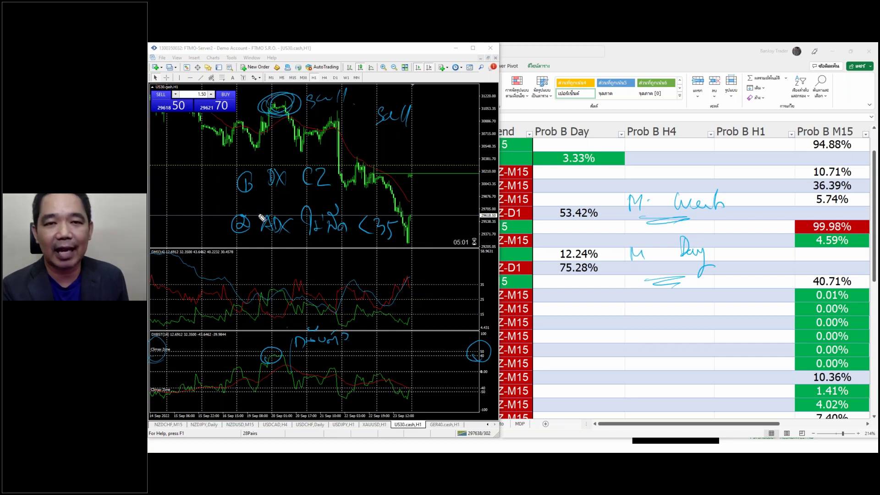
Step: Circle the DX low at the lower Climax Zone, mark the matching price lows, and handwrite "TP" at the second one
{"action": "left_click_drag", "start_coordinate": [253, 398], "coordinate": [260, 400]}
{"action": "mouse_move", "coordinate": [260, 140]}
{"action": "left_mouse_down"}
{"action": "mouse_move", "coordinate": [318, 149]}
{"action": "mouse_move", "coordinate": [316, 159]}
{"action": "left_mouse_up"}
{"action": "left_click_drag", "start_coordinate": [324, 159], "coordinate": [328, 151]}
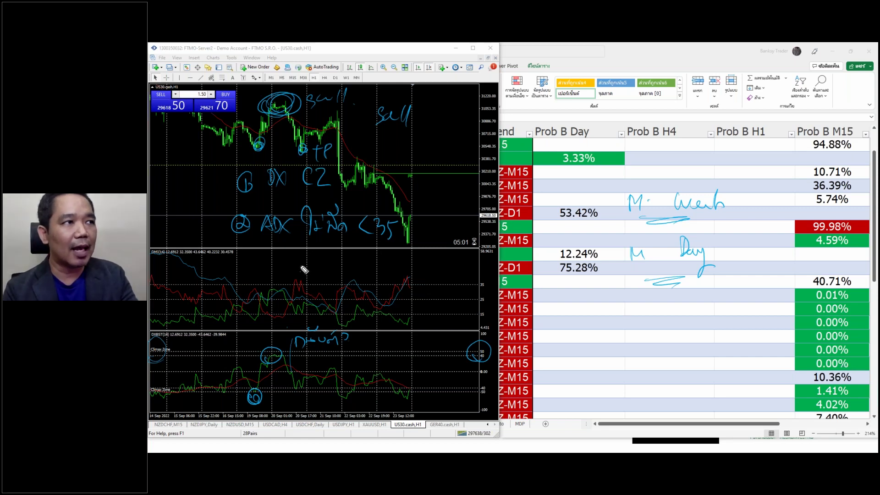
Step: Handwrite an underlined "ADX" note across the ADX pane and circle the latest section of both indicators
{"action": "left_click_drag", "start_coordinate": [309, 269], "coordinate": [335, 284]}
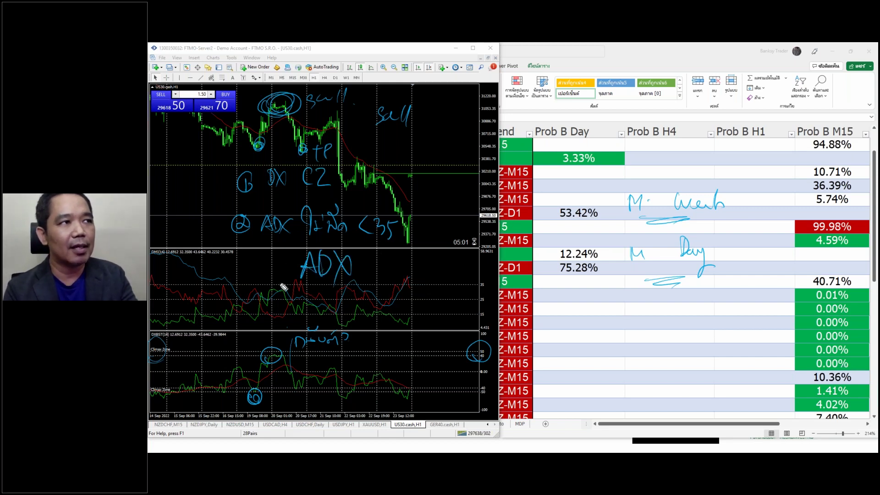
{"action": "mouse_move", "coordinate": [227, 258]}
{"action": "left_mouse_down"}
{"action": "mouse_move", "coordinate": [257, 275]}
{"action": "mouse_move", "coordinate": [294, 273]}
{"action": "left_mouse_up"}
{"action": "left_click_drag", "start_coordinate": [238, 287], "coordinate": [345, 284]}
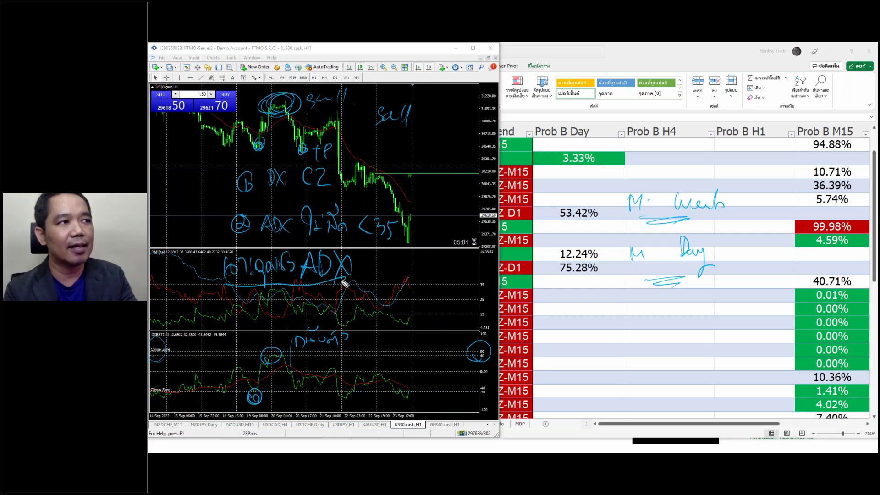
{"action": "left_click_drag", "start_coordinate": [380, 317], "coordinate": [405, 353]}
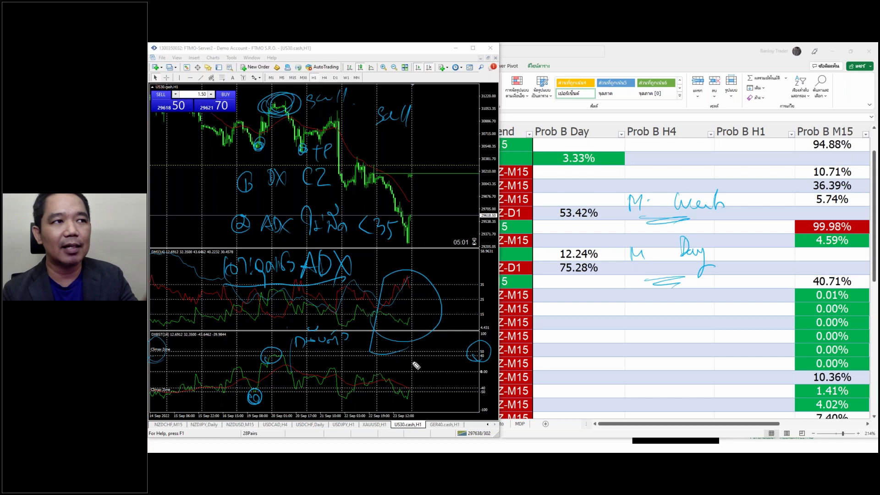
{"action": "left_click_drag", "start_coordinate": [378, 400], "coordinate": [394, 405]}
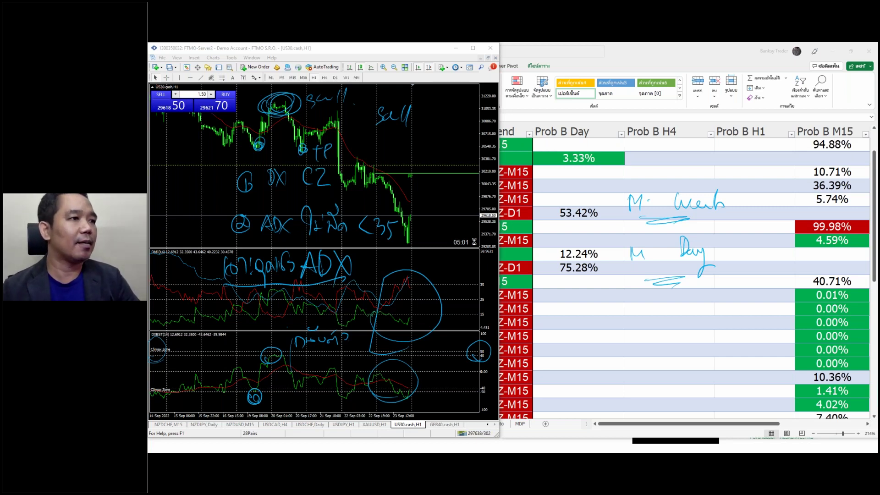
Step: Switch to the RTD FTMO workbook in Excel, check the Position sizing sheet, and return to the ProbScalping sheet
{"action": "left_click", "coordinate": [874, 445]}
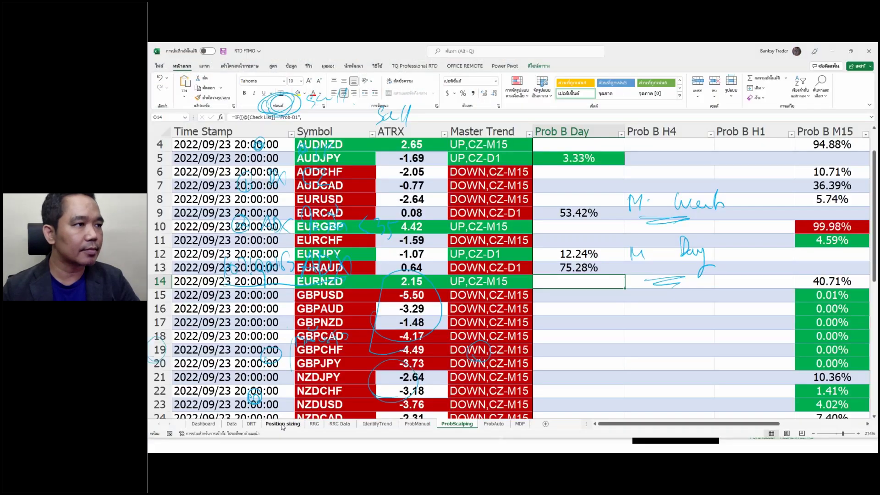
{"action": "left_click", "coordinate": [282, 424]}
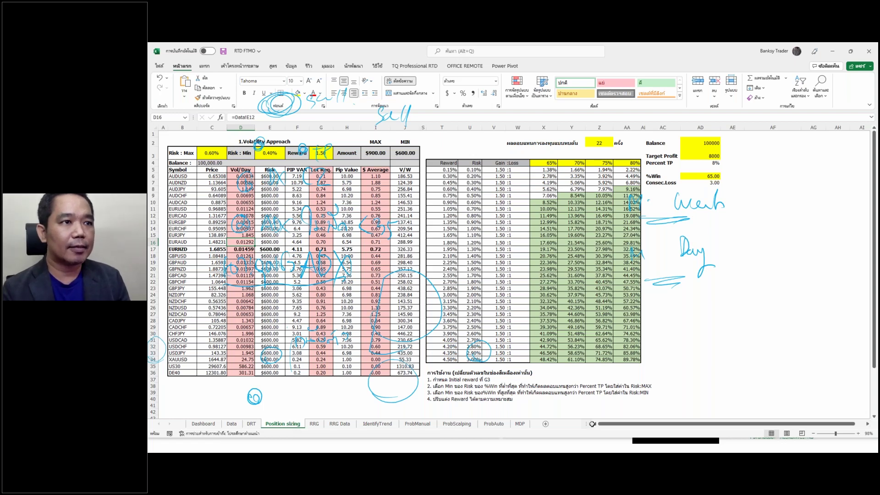
{"action": "left_click", "coordinate": [456, 424]}
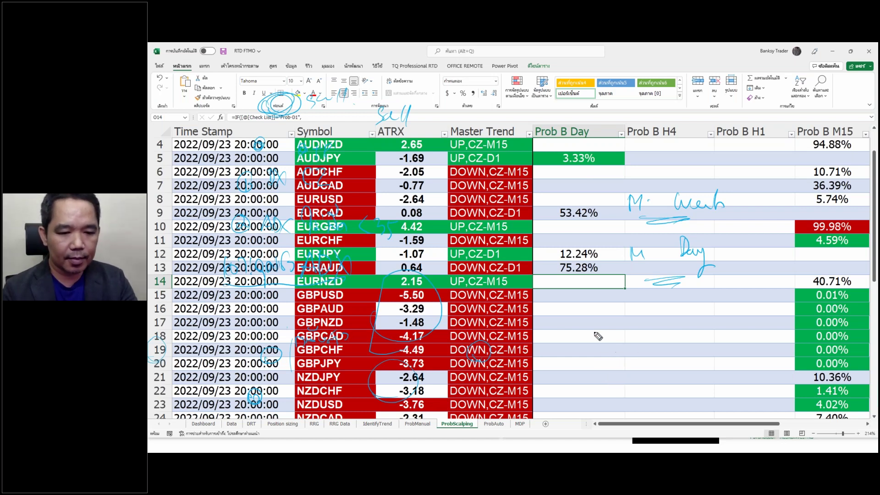
Step: Clear all the ink, switch the pen to pink, and circle AUDJPY and its Prob B Day value with an arrow and Thai note
{"action": "mouse_move", "coordinate": [563, 148]}
{"action": "left_mouse_down"}
{"action": "mouse_move", "coordinate": [580, 171]}
{"action": "mouse_move", "coordinate": [653, 163]}
{"action": "mouse_move", "coordinate": [720, 170]}
{"action": "mouse_move", "coordinate": [741, 161]}
{"action": "mouse_move", "coordinate": [752, 173]}
{"action": "mouse_move", "coordinate": [821, 160]}
{"action": "mouse_move", "coordinate": [830, 171]}
{"action": "left_mouse_up"}
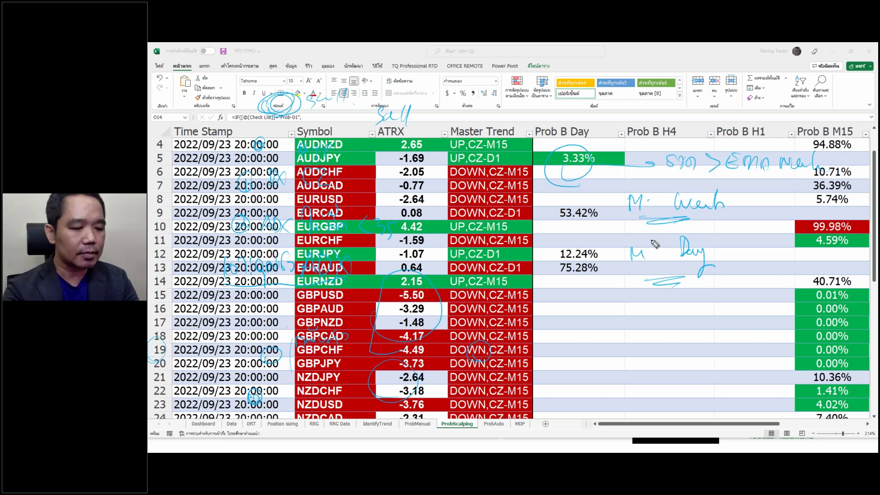
{"action": "key", "text": "e"}
{"action": "key", "text": "p"}
{"action": "mouse_move", "coordinate": [564, 171]}
{"action": "left_mouse_down"}
{"action": "mouse_move", "coordinate": [599, 143]}
{"action": "mouse_move", "coordinate": [617, 165]}
{"action": "mouse_move", "coordinate": [650, 162]}
{"action": "mouse_move", "coordinate": [683, 186]}
{"action": "left_mouse_up"}
{"action": "mouse_move", "coordinate": [337, 166]}
{"action": "left_mouse_down"}
{"action": "mouse_move", "coordinate": [289, 152]}
{"action": "mouse_move", "coordinate": [302, 173]}
{"action": "left_mouse_up"}
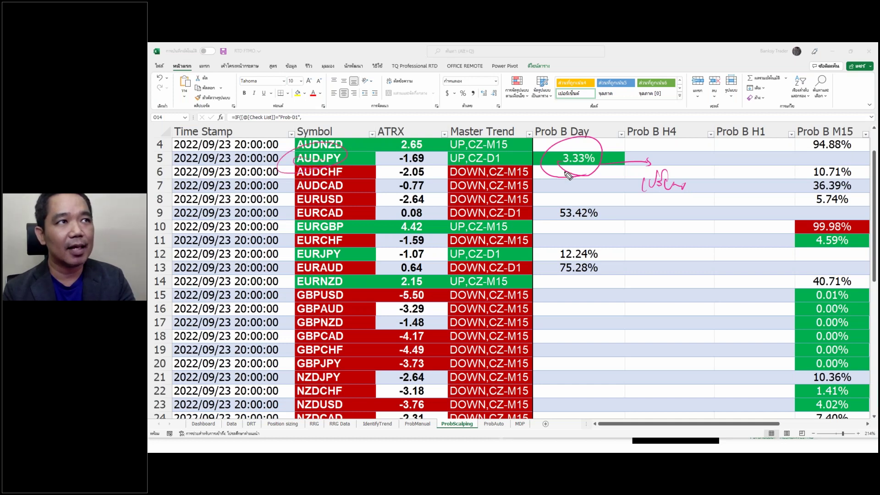
Step: Extend the arrow's note with the condition "> EMA week" and circle AUDJPY's Prob B Day value again
{"action": "left_click_drag", "start_coordinate": [705, 182], "coordinate": [804, 187]}
{"action": "left_click_drag", "start_coordinate": [753, 208], "coordinate": [754, 216]}
{"action": "left_click_drag", "start_coordinate": [783, 216], "coordinate": [801, 219]}
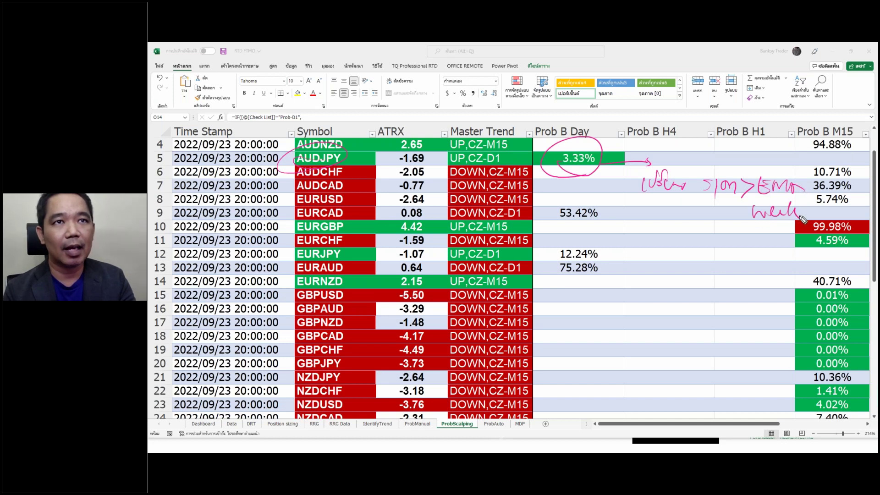
{"action": "left_click_drag", "start_coordinate": [553, 165], "coordinate": [546, 161]}
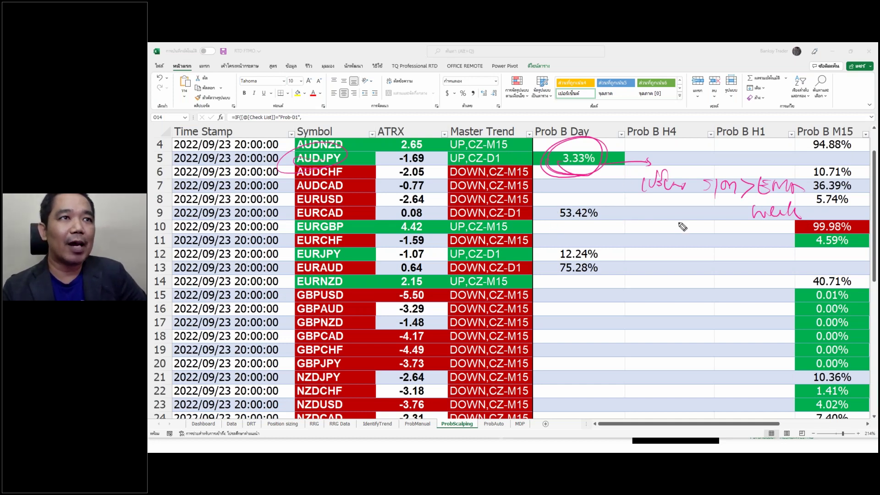
Step: Handwrite "1 ATR" above the arrow from AUDJPY's Prob B Day value
{"action": "left_click_drag", "start_coordinate": [645, 143], "coordinate": [650, 157]}
{"action": "mouse_move", "coordinate": [669, 153]}
{"action": "left_mouse_down"}
{"action": "mouse_move", "coordinate": [675, 140]}
{"action": "mouse_move", "coordinate": [683, 154]}
{"action": "left_mouse_up"}
{"action": "left_click_drag", "start_coordinate": [682, 143], "coordinate": [698, 143]}
{"action": "left_click_drag", "start_coordinate": [693, 156], "coordinate": [708, 149]}
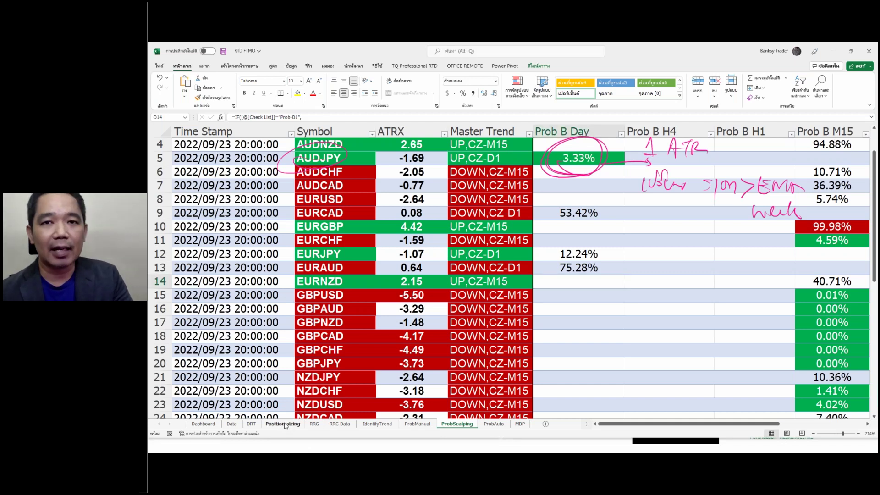
Step: On the Position sizing sheet, set the number of trades for the compounded return table in cell Z2 to 50
{"action": "left_click", "coordinate": [284, 424]}
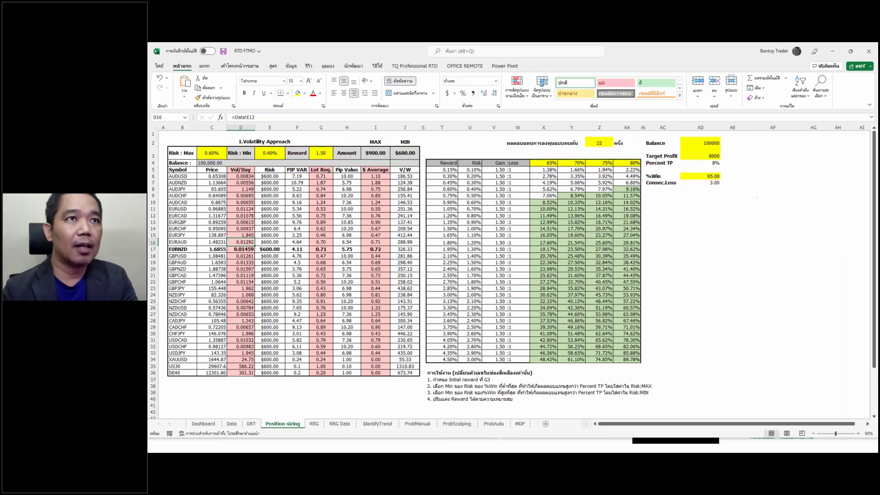
{"action": "left_click_drag", "start_coordinate": [834, 433], "coordinate": [847, 434]}
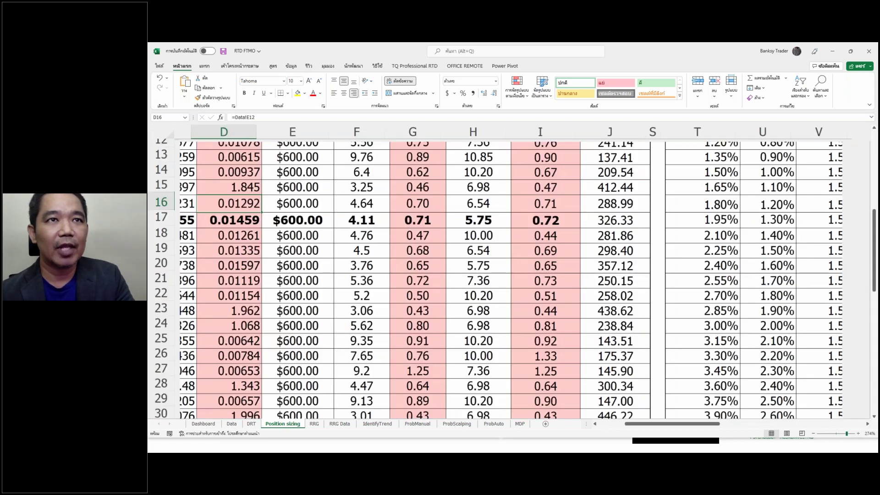
{"action": "scroll", "coordinate": [808, 341], "scroll_direction": "right", "scroll_amount": 10}
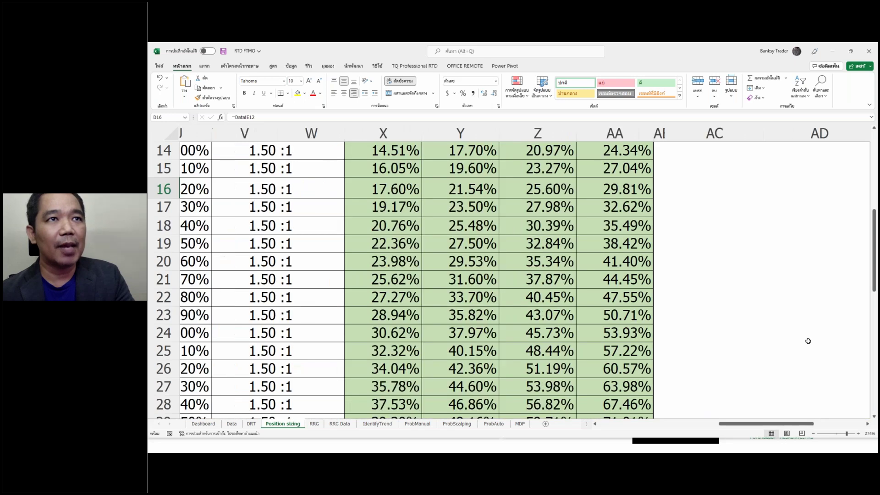
{"action": "scroll", "coordinate": [810, 335], "scroll_direction": "up", "scroll_amount": 5}
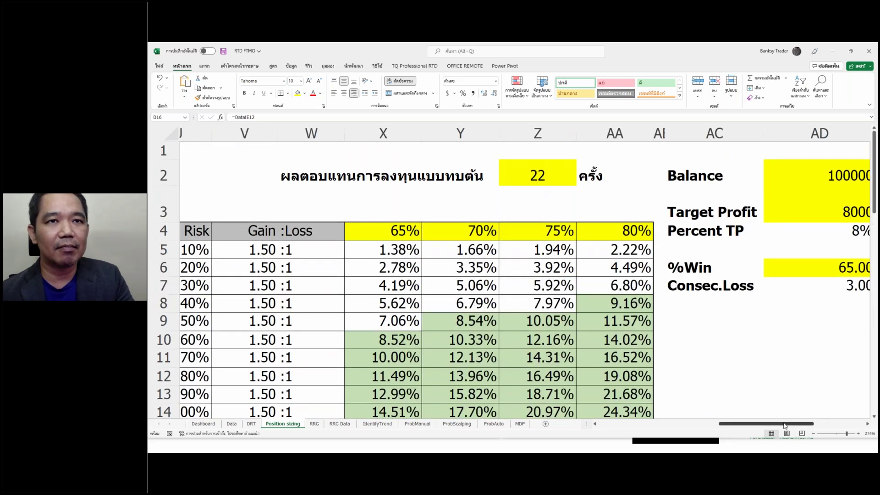
{"action": "left_click_drag", "start_coordinate": [786, 426], "coordinate": [802, 425]}
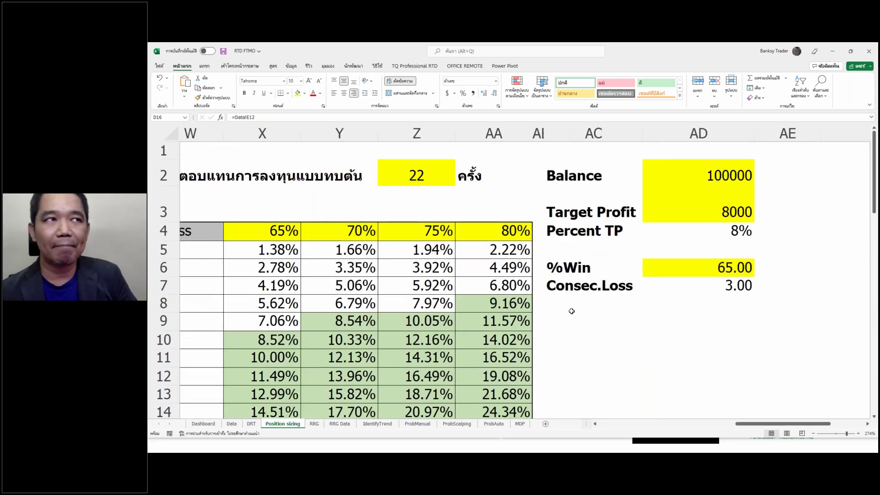
{"action": "left_click", "coordinate": [417, 176]}
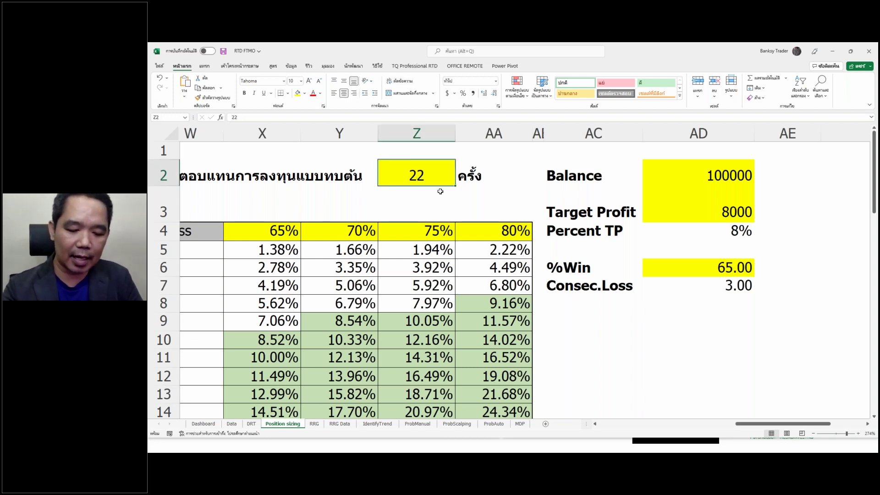
{"action": "type", "text": "50"}
{"action": "key", "text": "Return"}
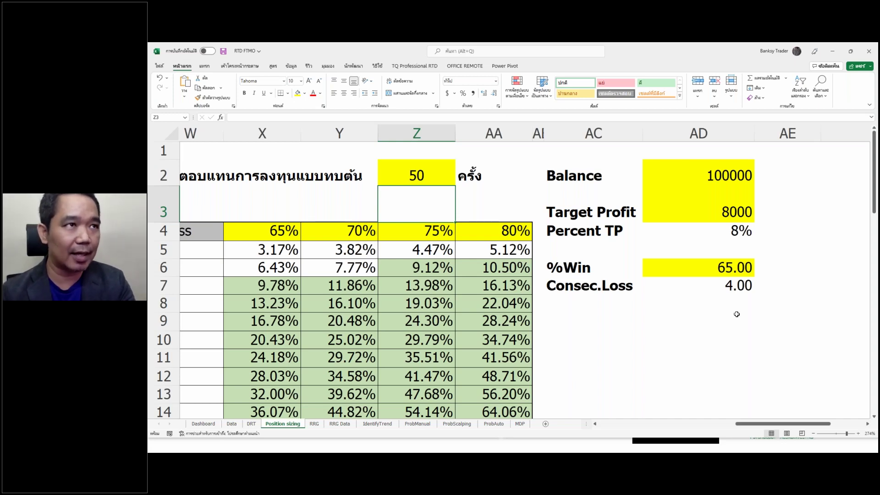
Step: Circle the Consec.Loss value and handwrite a Thai note with the number 4 below it
{"action": "left_click", "coordinate": [730, 327]}
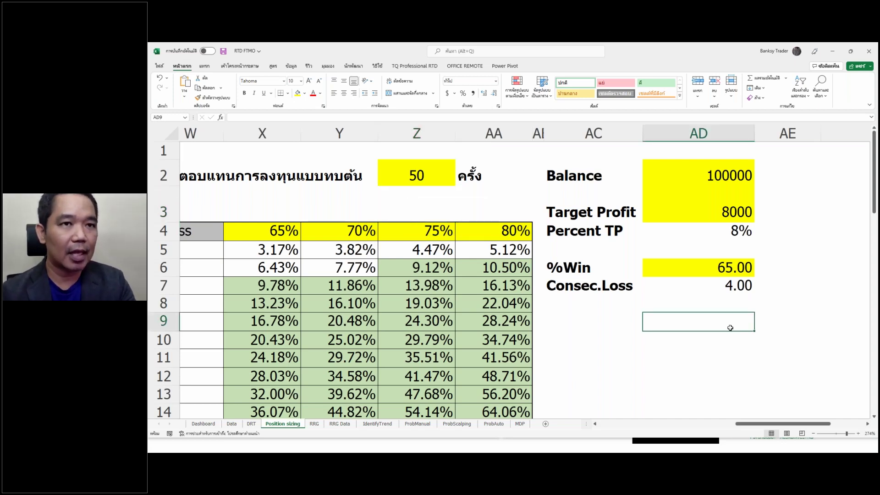
{"action": "left_click_drag", "start_coordinate": [733, 297], "coordinate": [748, 300]}
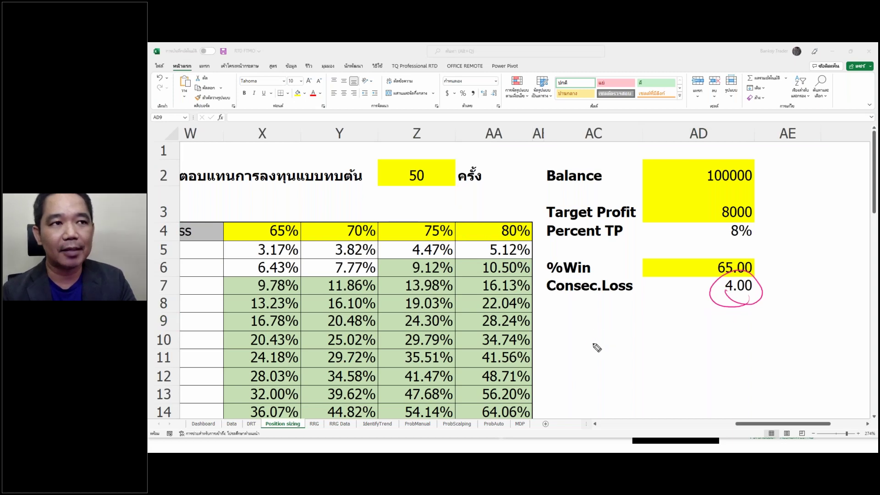
{"action": "mouse_move", "coordinate": [581, 316]}
{"action": "left_mouse_down"}
{"action": "mouse_move", "coordinate": [642, 346]}
{"action": "mouse_move", "coordinate": [671, 331]}
{"action": "mouse_move", "coordinate": [699, 347]}
{"action": "left_mouse_up"}
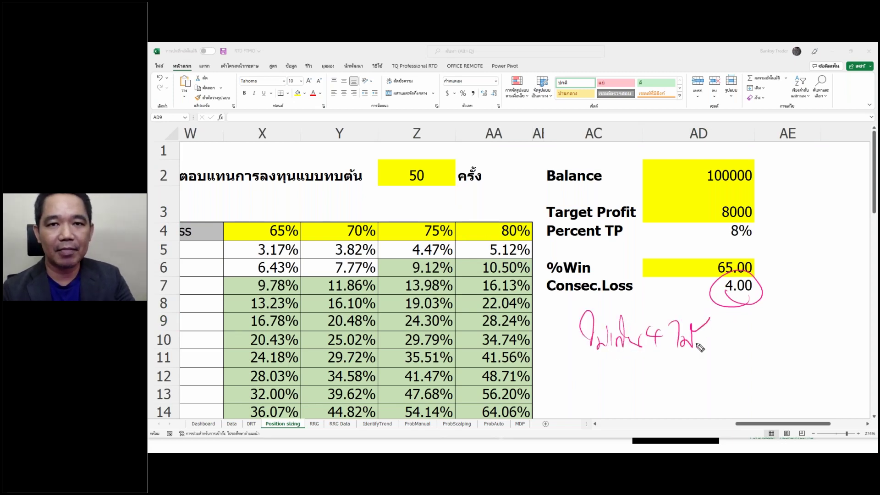
Step: Handwrite the sequence "1 2 3 4" below the note, frame it with a box, and circle the %Win value
{"action": "mouse_move", "coordinate": [596, 372]}
{"action": "left_mouse_down"}
{"action": "mouse_move", "coordinate": [596, 393]}
{"action": "mouse_move", "coordinate": [684, 394]}
{"action": "left_mouse_up"}
{"action": "mouse_move", "coordinate": [723, 374]}
{"action": "left_mouse_down"}
{"action": "mouse_move", "coordinate": [747, 390]}
{"action": "mouse_move", "coordinate": [731, 405]}
{"action": "left_mouse_up"}
{"action": "left_click_drag", "start_coordinate": [598, 403], "coordinate": [757, 414]}
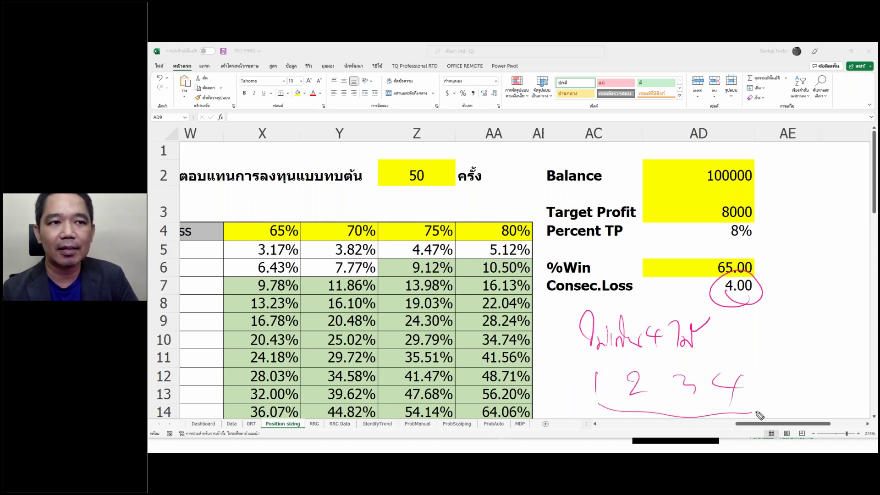
{"action": "mouse_move", "coordinate": [589, 406]}
{"action": "left_mouse_down"}
{"action": "mouse_move", "coordinate": [763, 350]}
{"action": "mouse_move", "coordinate": [760, 412]}
{"action": "left_mouse_up"}
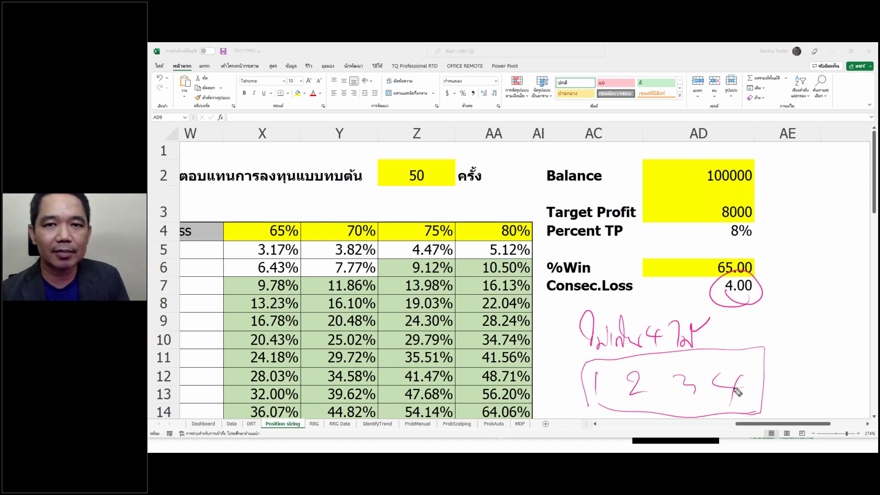
{"action": "left_click_drag", "start_coordinate": [714, 280], "coordinate": [733, 281]}
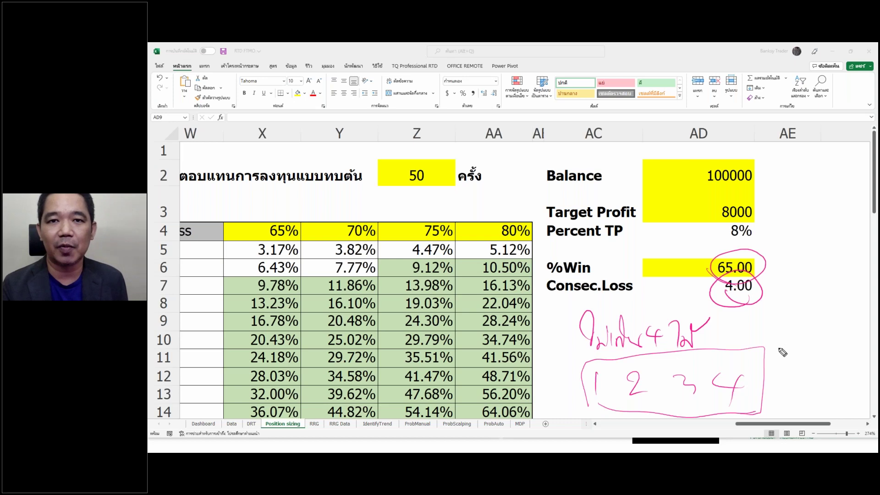
Step: Circle the number of trades in cell Z2, handwrite a 5 after the "1 2 3 4" sequence, and extend the frame around it
{"action": "left_click_drag", "start_coordinate": [387, 176], "coordinate": [418, 205]}
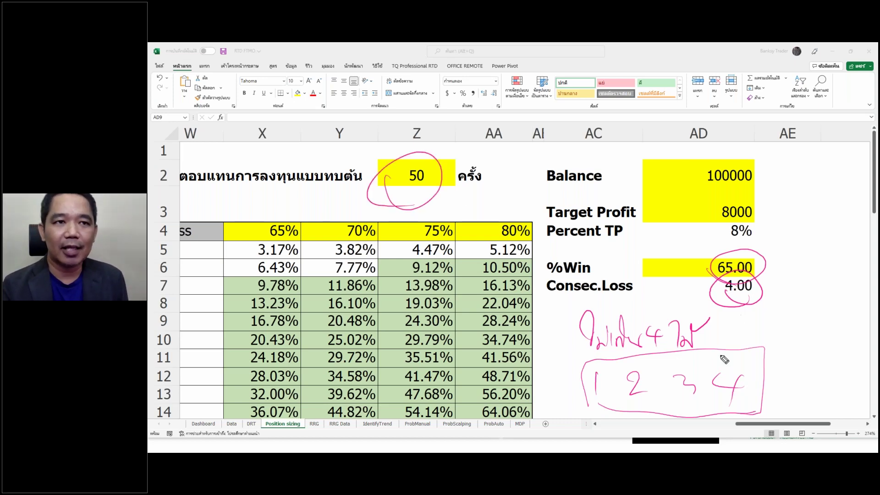
{"action": "mouse_move", "coordinate": [774, 372]}
{"action": "left_mouse_down"}
{"action": "mouse_move", "coordinate": [789, 392]}
{"action": "mouse_move", "coordinate": [772, 406]}
{"action": "left_mouse_up"}
{"action": "left_click_drag", "start_coordinate": [774, 375], "coordinate": [807, 374]}
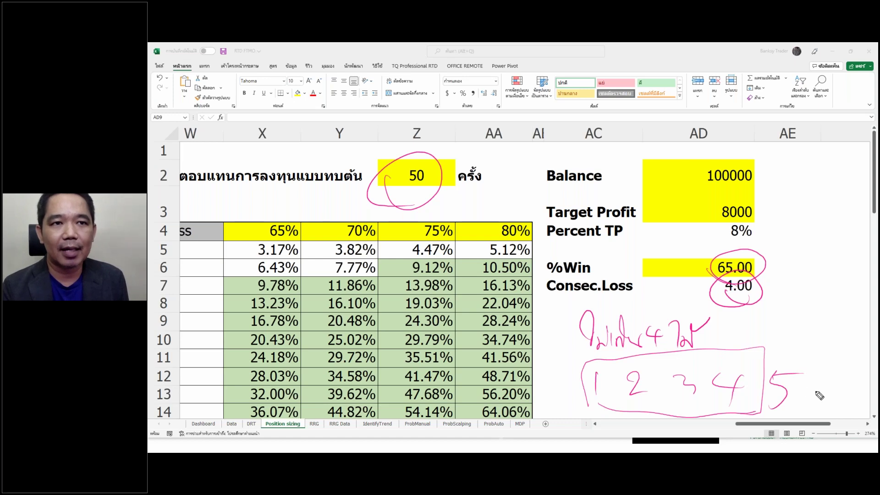
{"action": "mouse_move", "coordinate": [595, 363]}
{"action": "left_mouse_down"}
{"action": "mouse_move", "coordinate": [813, 357]}
{"action": "mouse_move", "coordinate": [667, 414]}
{"action": "mouse_move", "coordinate": [626, 400]}
{"action": "left_mouse_up"}
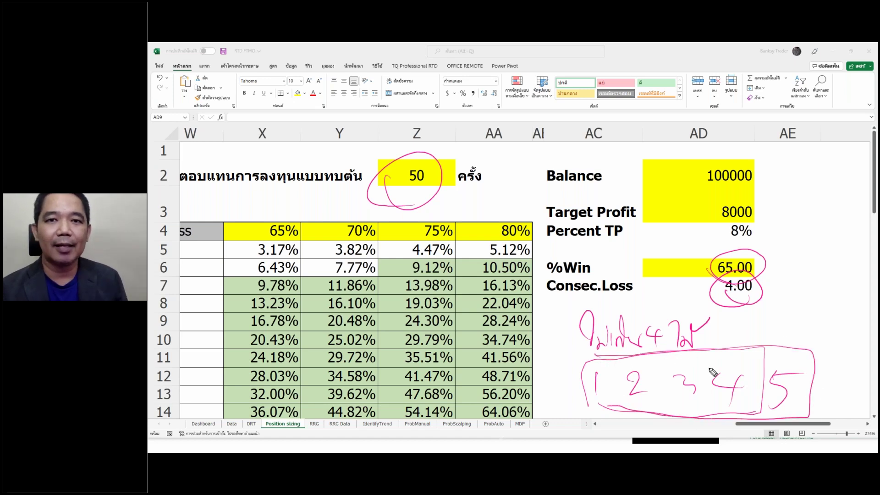
Step: Handwrite "50%" beside the circled %Win value and clear all annotations from the sheet
{"action": "mouse_move", "coordinate": [777, 264]}
{"action": "left_mouse_down"}
{"action": "mouse_move", "coordinate": [779, 275]}
{"action": "mouse_move", "coordinate": [788, 262]}
{"action": "mouse_move", "coordinate": [823, 280]}
{"action": "left_mouse_up"}
{"action": "left_click_drag", "start_coordinate": [825, 262], "coordinate": [816, 275]}
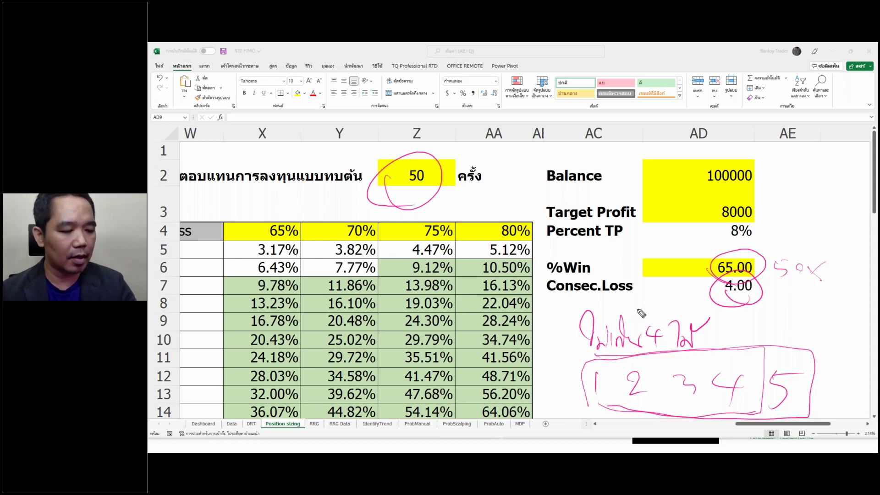
{"action": "key", "text": "Escape"}
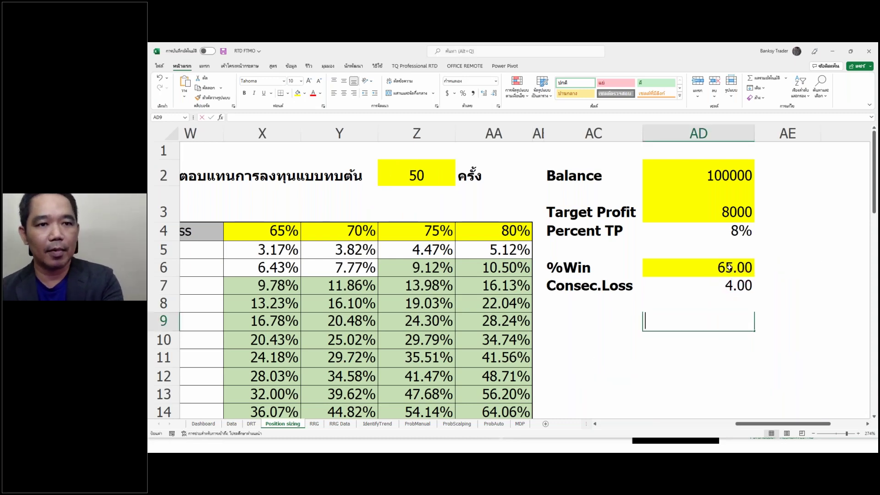
Step: Set the %Win value in cell AD6 to 50 to recalculate the consecutive losses
{"action": "left_click", "coordinate": [730, 275]}
{"action": "type", "text": "5"}
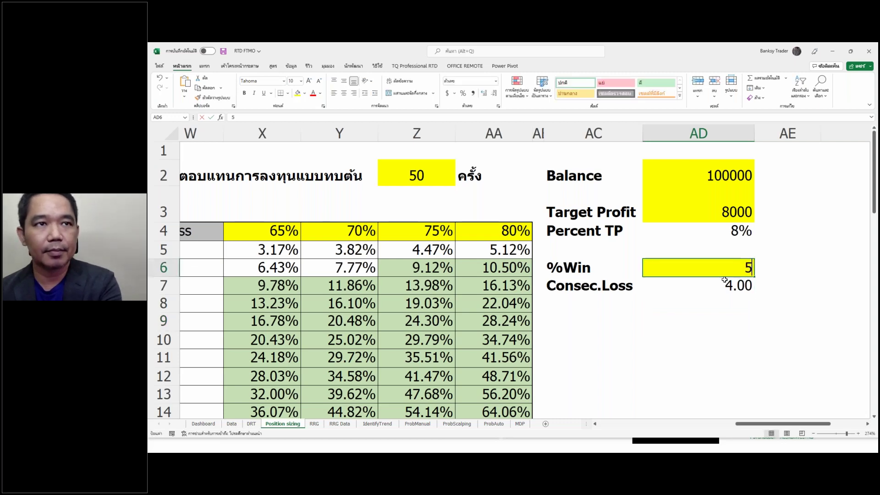
{"action": "type", "text": "0"}
{"action": "key", "text": "Return"}
Step: Set the %Win value in cell AD6 to 60
{"action": "left_click", "coordinate": [725, 268]}
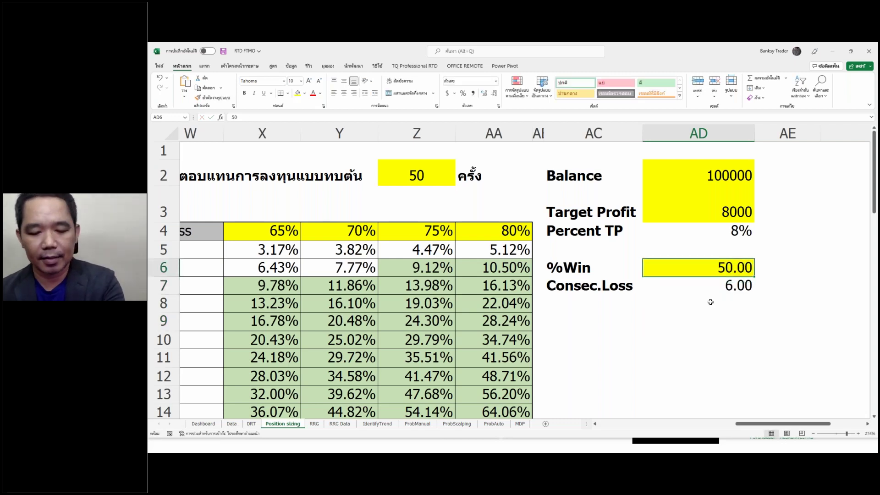
{"action": "type", "text": "60"}
{"action": "key", "text": "Return"}
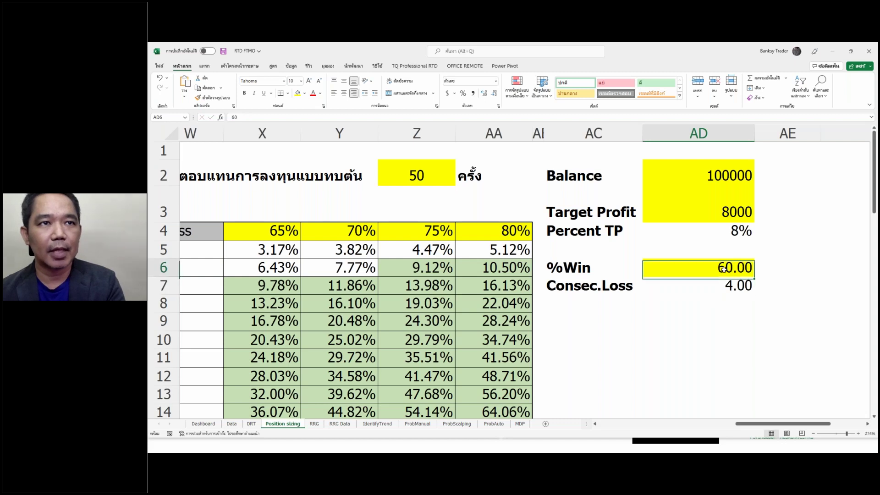
Step: Set the %Win value in cell AD6 to 55 and select an empty cell below Consec.Loss
{"action": "left_click", "coordinate": [722, 269]}
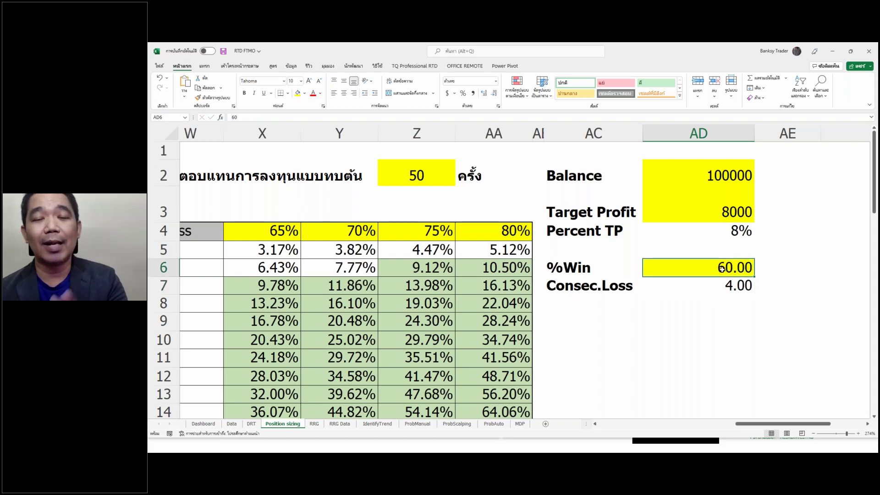
{"action": "double_click", "coordinate": [723, 271]}
{"action": "key", "text": "BackSpace"}
{"action": "key", "text": "BackSpace"}
{"action": "type", "text": "5"}
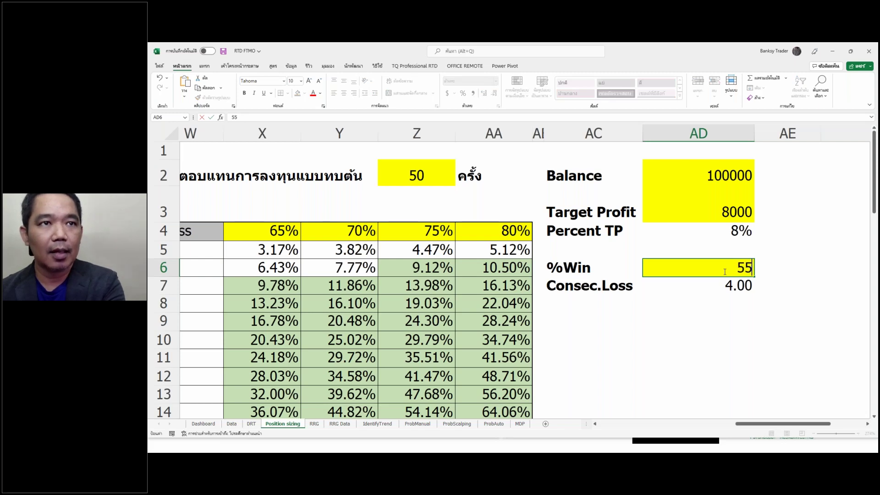
{"action": "type", "text": "5"}
{"action": "key", "text": "Return"}
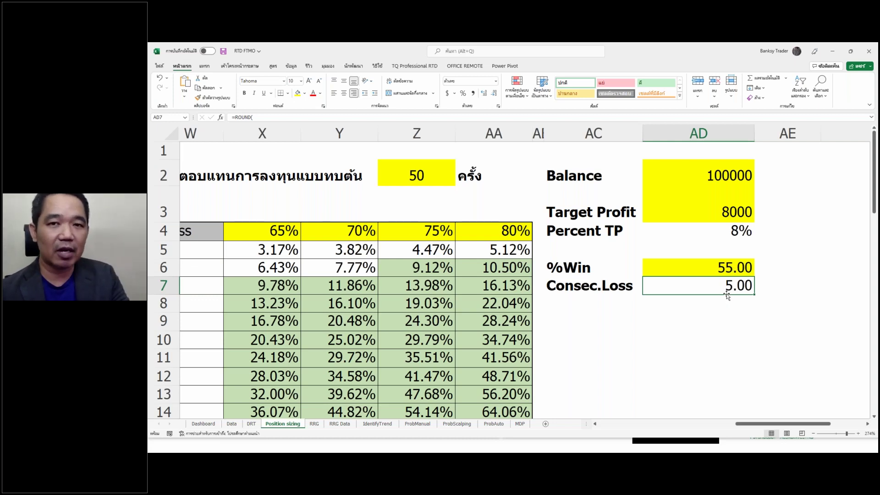
{"action": "left_click", "coordinate": [698, 333]}
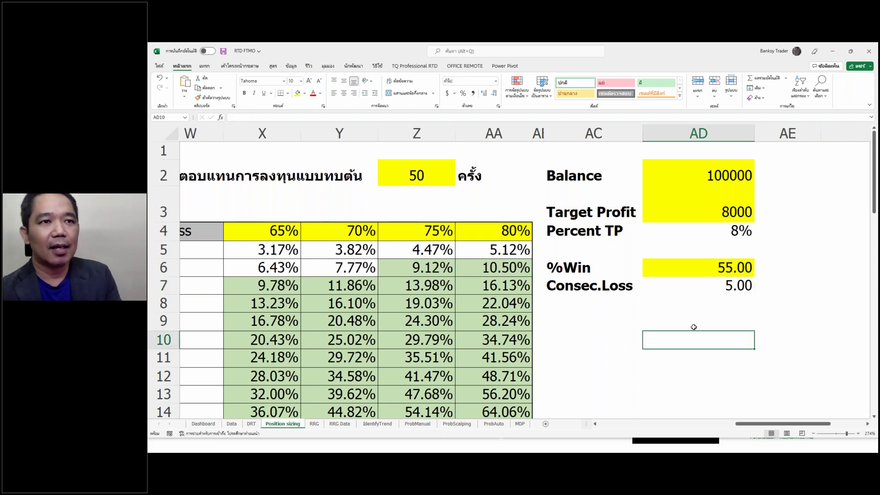
Step: Set the %Win value in cell AD6 to 80
{"action": "left_click", "coordinate": [728, 271]}
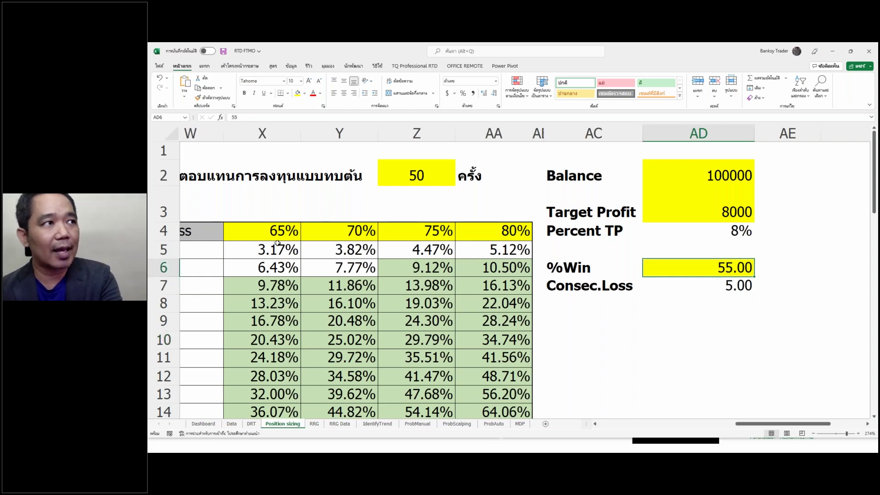
{"action": "key", "text": "F2"}
{"action": "key", "text": "BackSpace"}
{"action": "key", "text": "BackSpace"}
{"action": "type", "text": "80"}
{"action": "key", "text": "Return"}
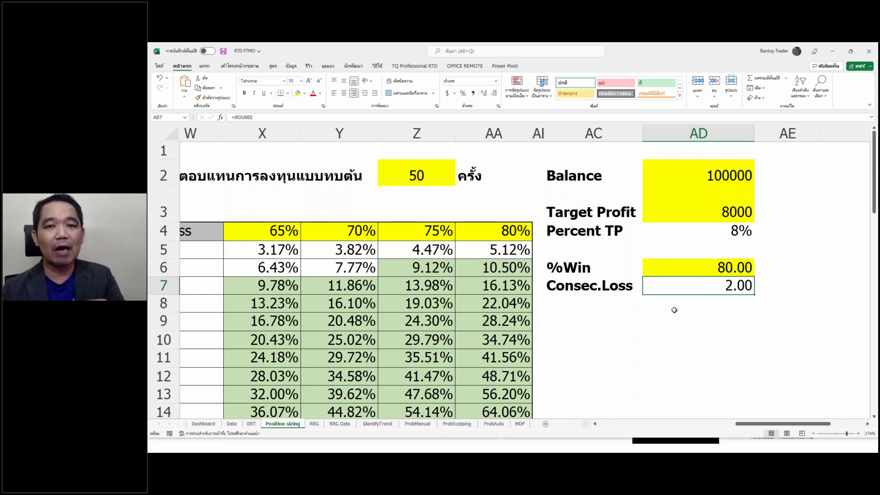
Step: Set the %Win value in cell AD6 to 93 and select the Consec.Loss result
{"action": "left_click", "coordinate": [723, 272]}
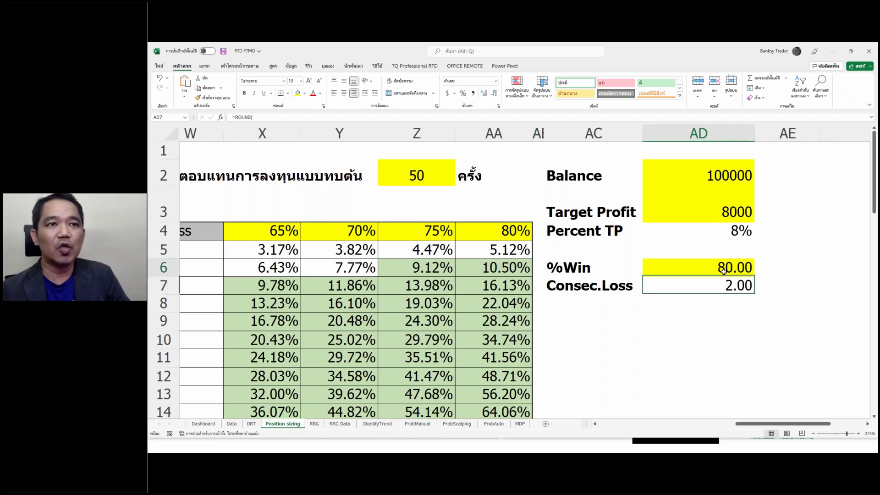
{"action": "double_click", "coordinate": [728, 274]}
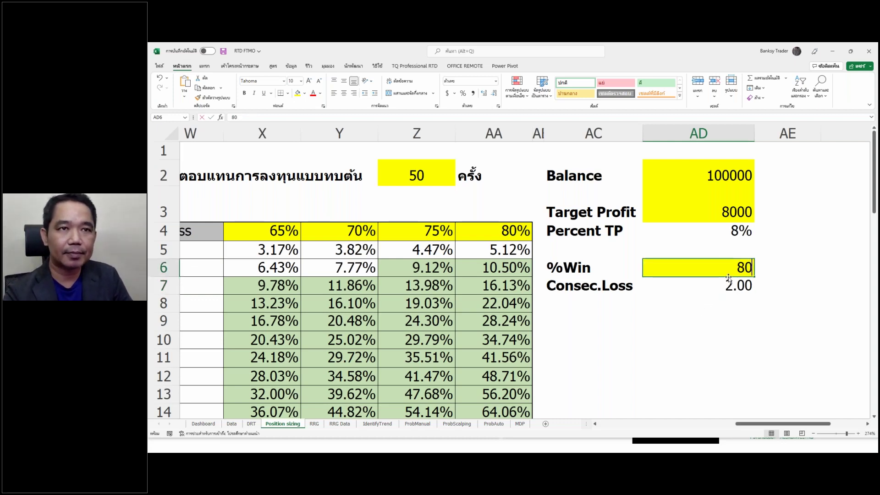
{"action": "key", "text": "BackSpace"}
{"action": "key", "text": "BackSpace"}
{"action": "type", "text": "93"}
{"action": "key", "text": "Return"}
{"action": "left_click", "coordinate": [715, 267]}
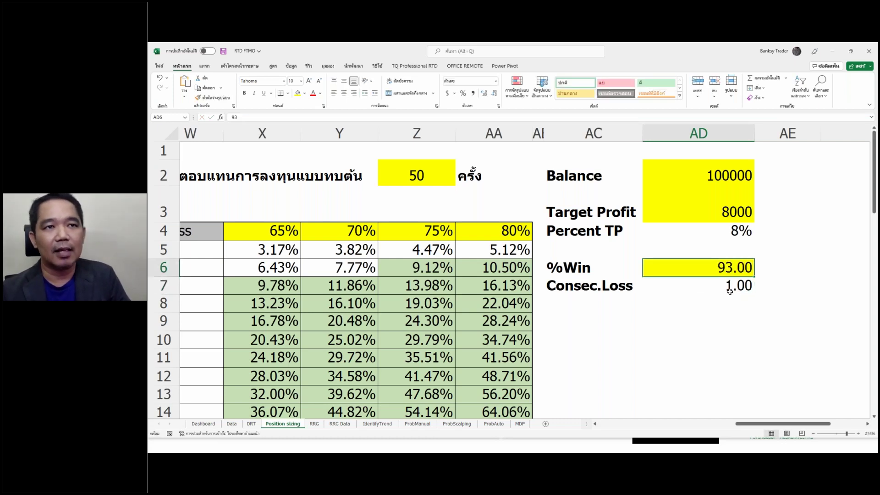
{"action": "left_click", "coordinate": [725, 288]}
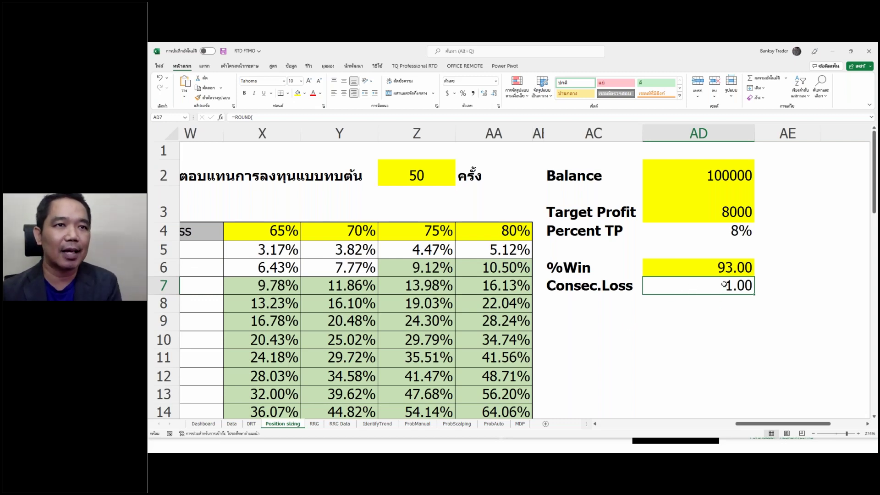
Step: Return the %Win value in cell AD6 to 80
{"action": "left_click", "coordinate": [722, 270]}
{"action": "double_click", "coordinate": [723, 269]}
{"action": "key", "text": "BackSpace"}
{"action": "key", "text": "BackSpace"}
{"action": "type", "text": "80"}
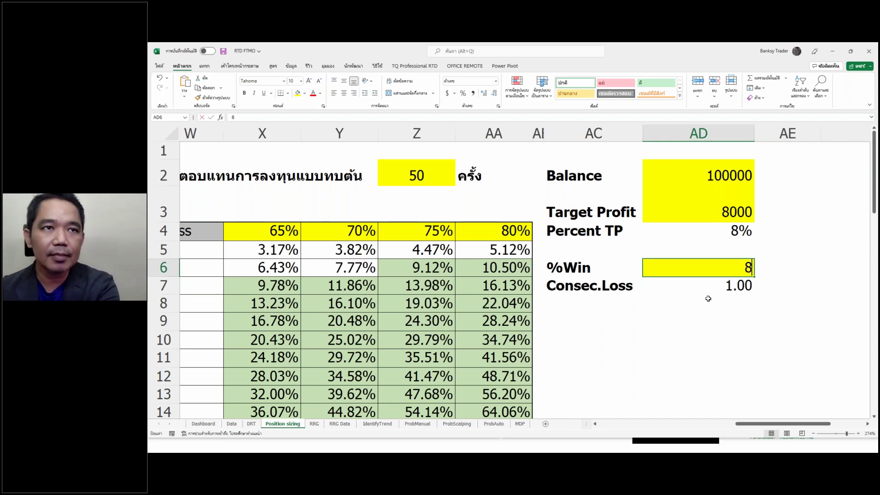
{"action": "key", "text": "Return"}
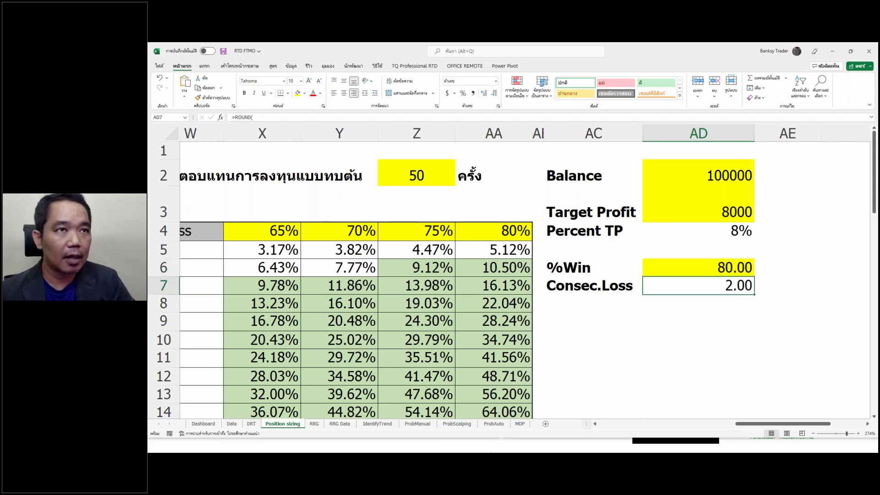
Step: Switch to MetaTrader to view the NZDJPY daily chart and return to the Position sizing sheet in Excel
{"action": "key", "text": "alt+Tab"}
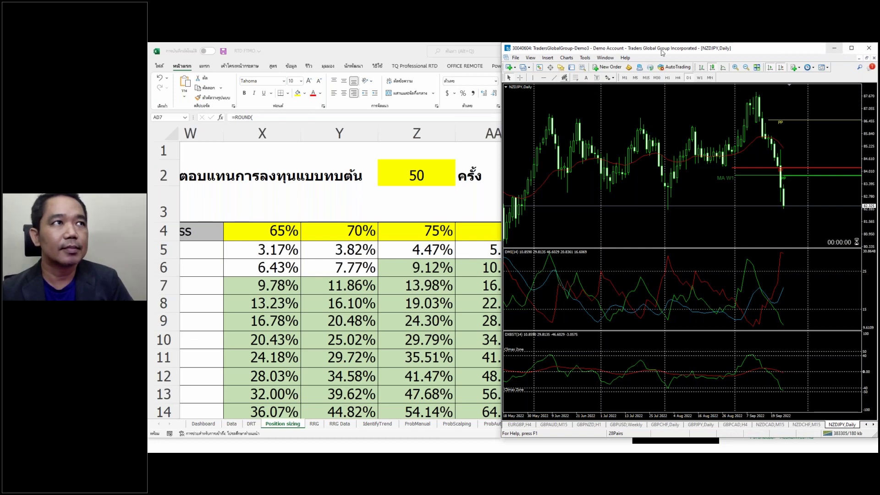
{"action": "left_click", "coordinate": [398, 49]}
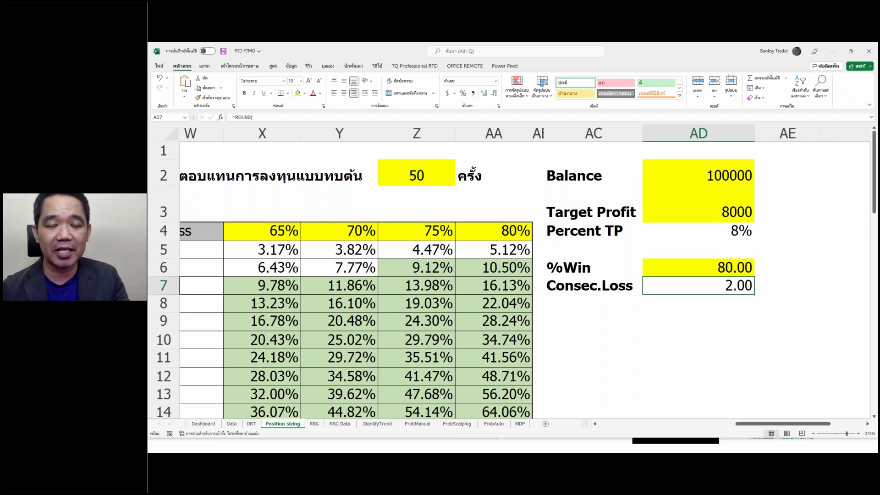
{"action": "key", "text": "alt+Tab"}
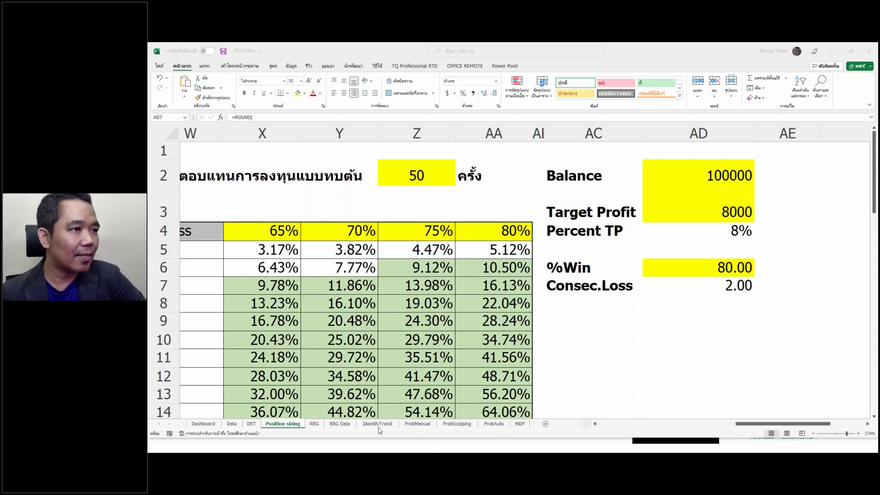
{"action": "key", "text": "Escape"}
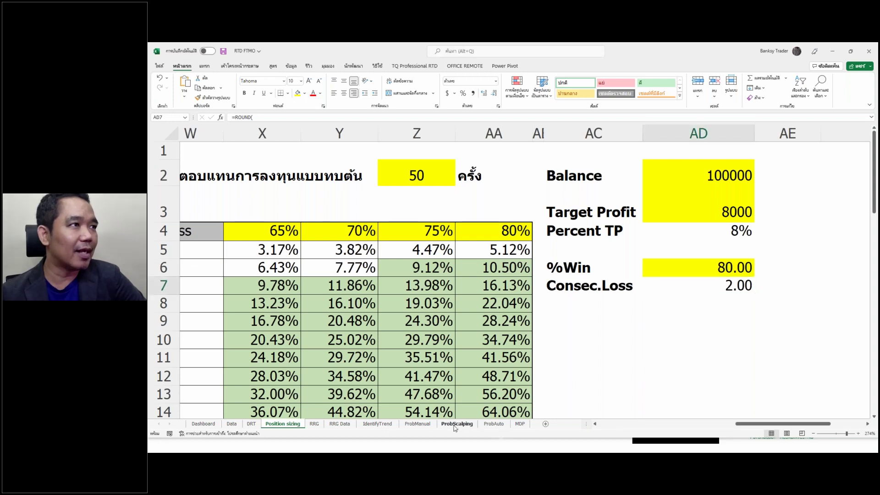
Step: Compare the EURCAD and EURGBP rows on the ProbScalping sheet with the ATRX and Probability table on the Dashboard sheet
{"action": "left_click", "coordinate": [457, 424]}
{"action": "left_click", "coordinate": [410, 212]}
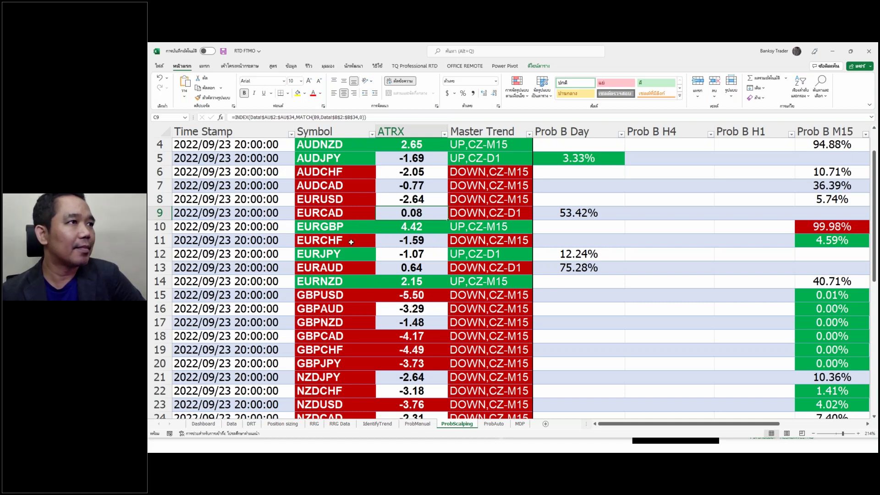
{"action": "left_click", "coordinate": [410, 227]}
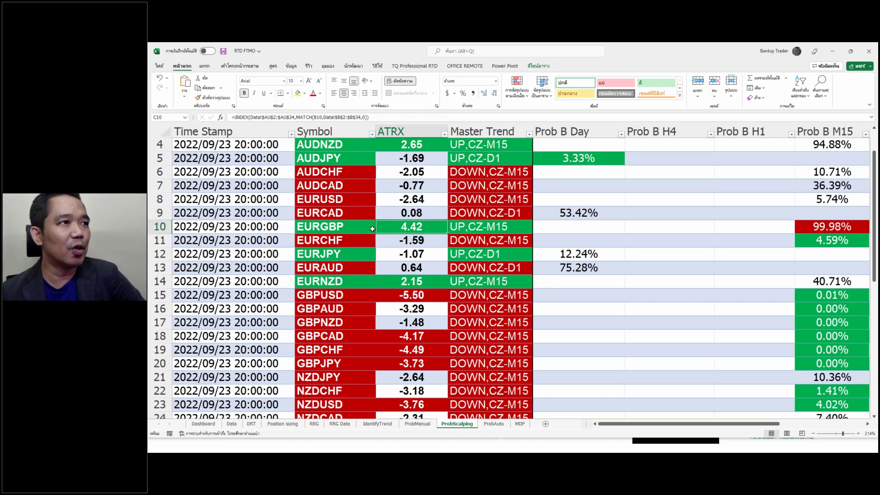
{"action": "left_click", "coordinate": [203, 424]}
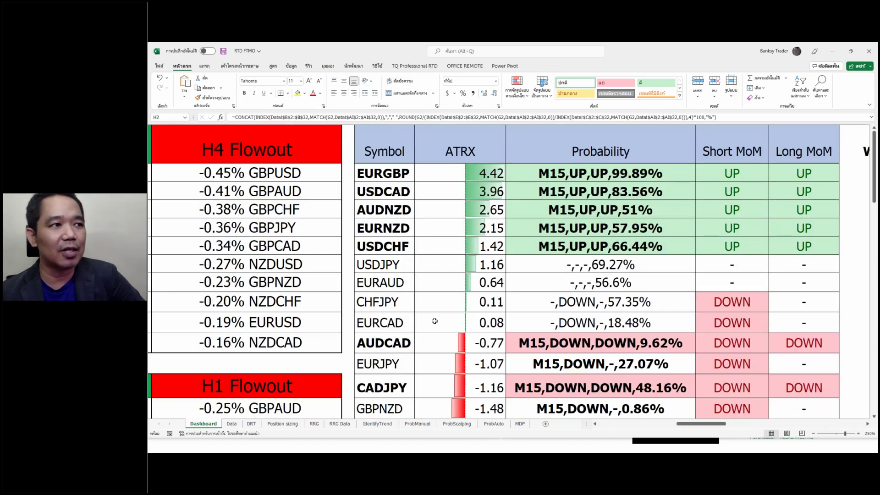
{"action": "left_click", "coordinate": [453, 424]}
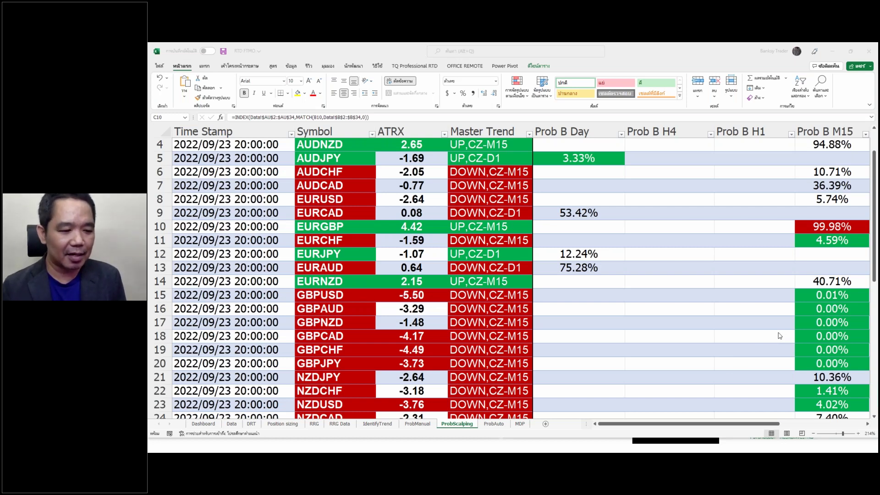
Step: Return to the Position sizing sheet and set the %Win value in cell AD6 to 50
{"action": "key", "text": "ctrl+w"}
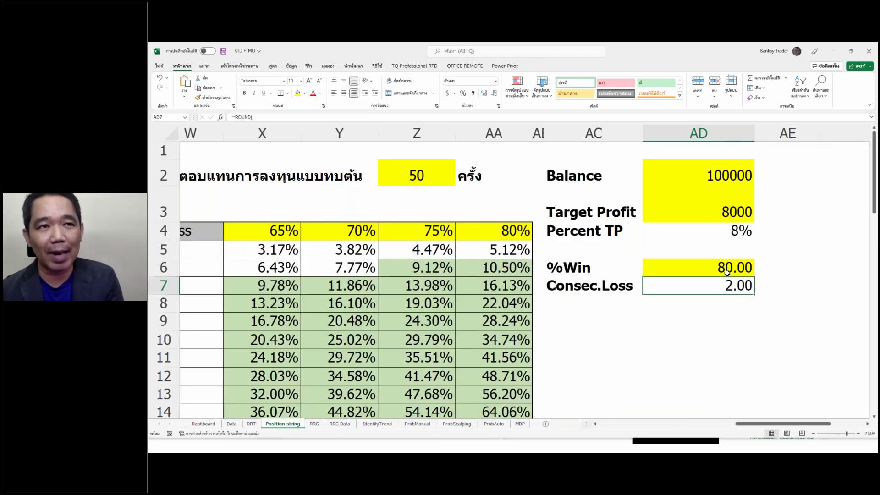
{"action": "left_click", "coordinate": [727, 273]}
{"action": "type", "text": "50"}
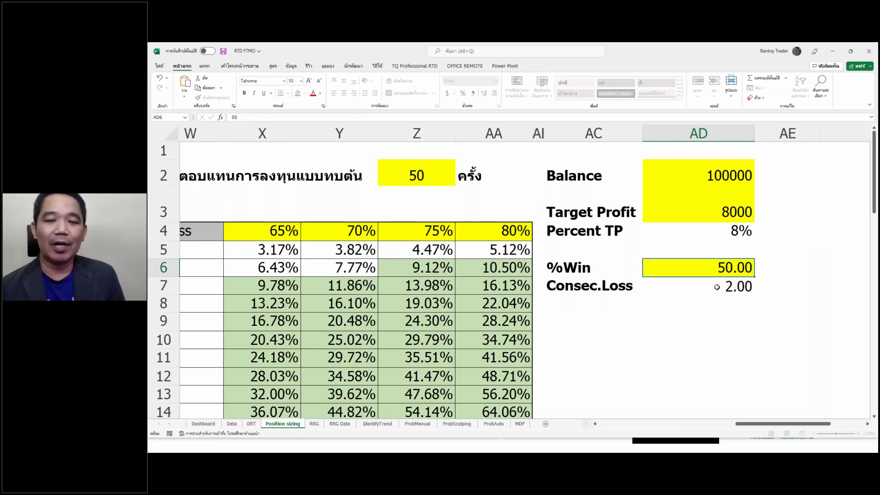
{"action": "key", "text": "Return"}
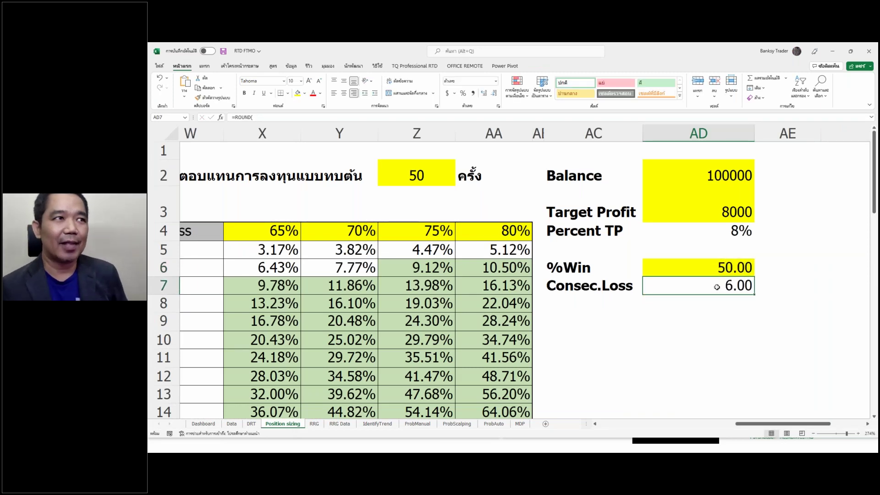
Step: Point out the number of trades in Z2 and the Consec.Loss cell, and switch to MetaTrader's NZDJPY daily chart
{"action": "left_click", "coordinate": [416, 176]}
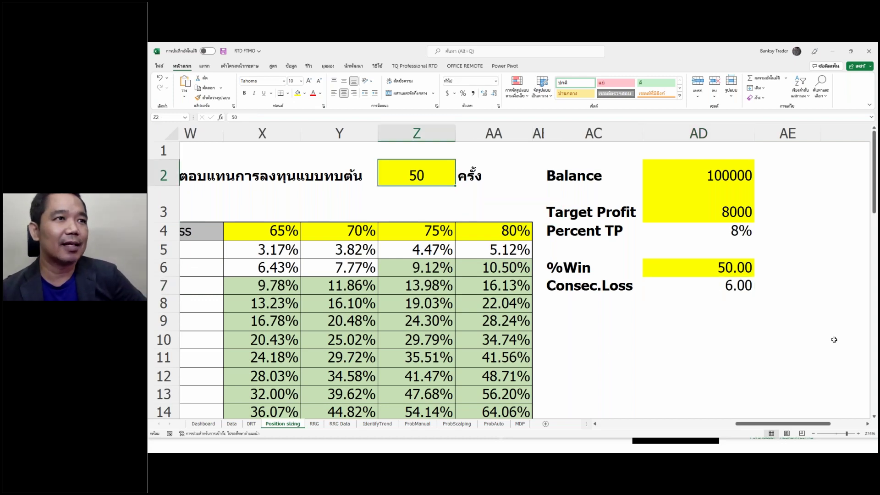
{"action": "left_click", "coordinate": [728, 321]}
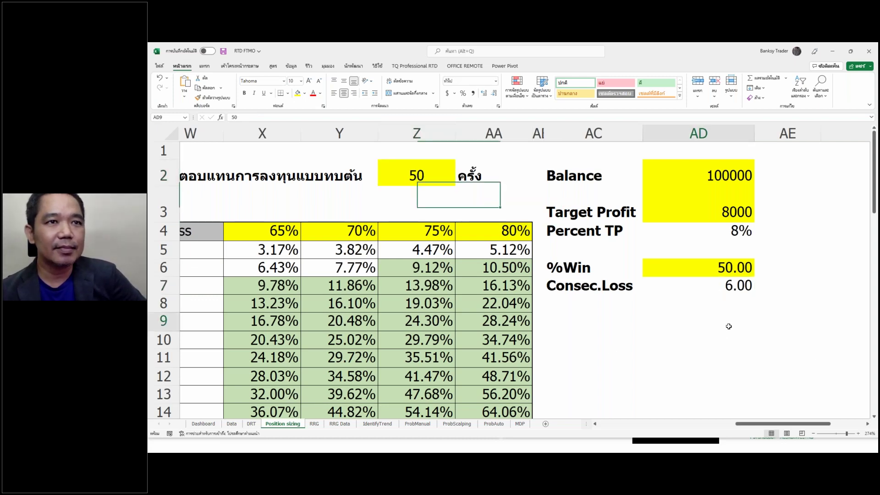
{"action": "key", "text": "Up"}
{"action": "key", "text": "Up"}
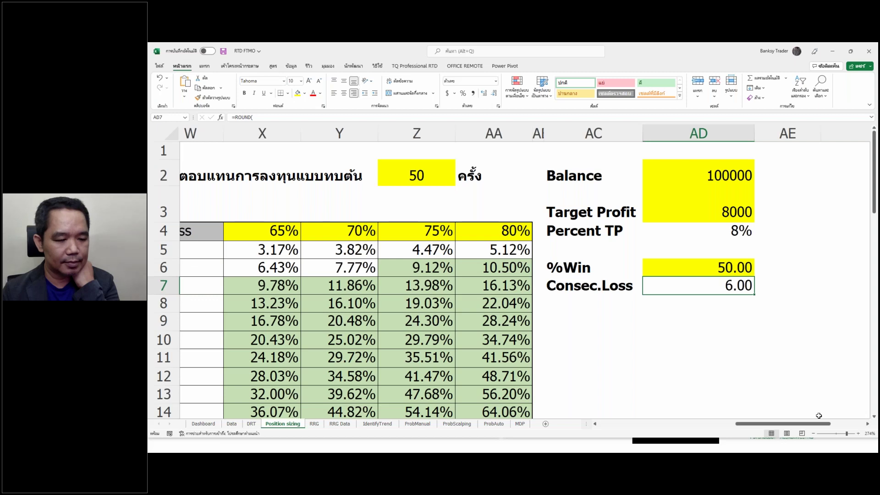
{"action": "key", "text": "alt+Tab"}
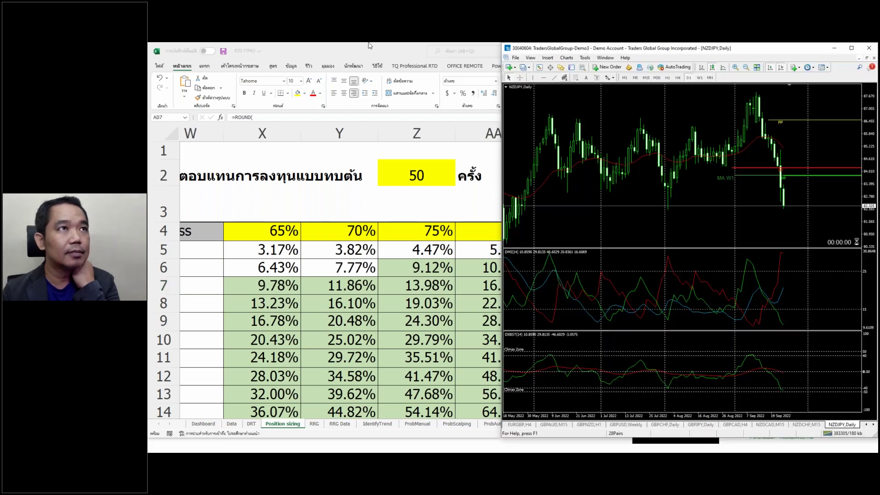
Step: Open the account's detailed statement from MetaTrader in a maximized browser window and look through the closed transactions
{"action": "left_click", "coordinate": [514, 58]}
{"action": "left_click", "coordinate": [618, 220]}
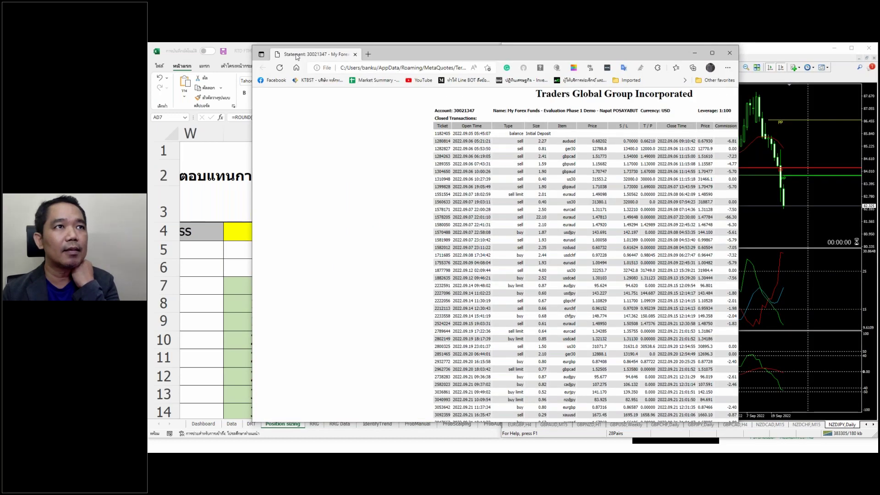
{"action": "double_click", "coordinate": [494, 46]}
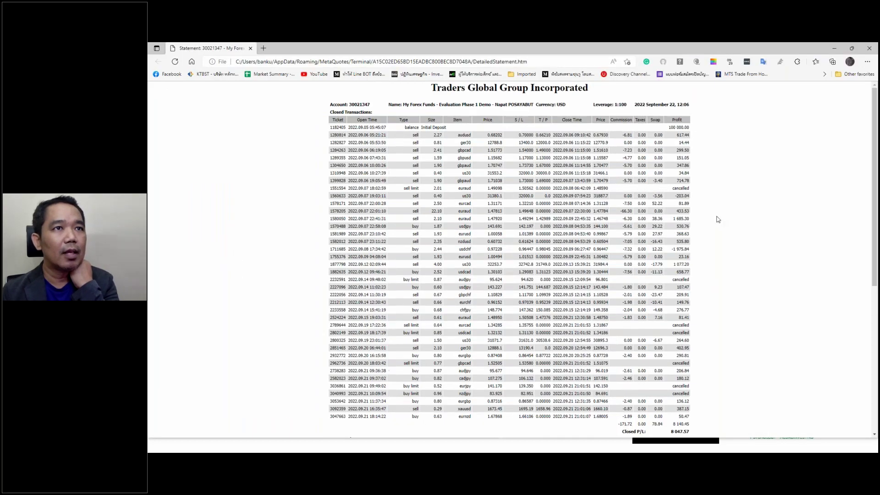
{"action": "scroll", "coordinate": [711, 271], "scroll_direction": "down", "scroll_amount": 1}
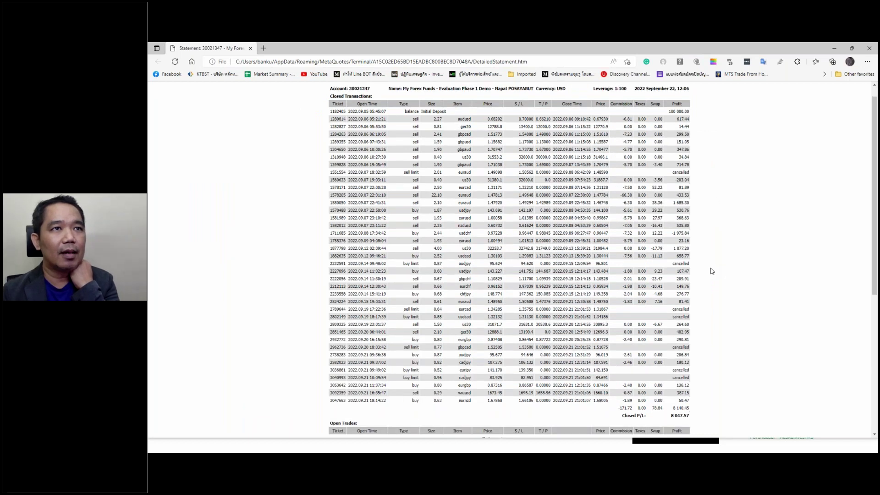
{"action": "scroll", "coordinate": [711, 271], "scroll_direction": "down", "scroll_amount": 2}
{"action": "scroll", "coordinate": [720, 252], "scroll_direction": "up", "scroll_amount": 3}
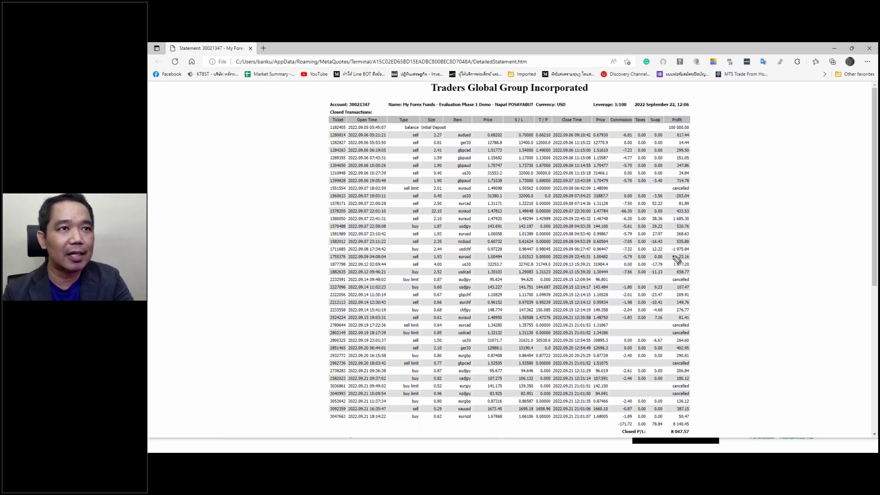
Step: Circle the profit values and the ticket and open-time entries of the losing us30 and usdchf trades
{"action": "left_click_drag", "start_coordinate": [677, 257], "coordinate": [674, 255]}
{"action": "left_click_drag", "start_coordinate": [673, 204], "coordinate": [683, 198]}
{"action": "left_click_drag", "start_coordinate": [336, 199], "coordinate": [352, 204]}
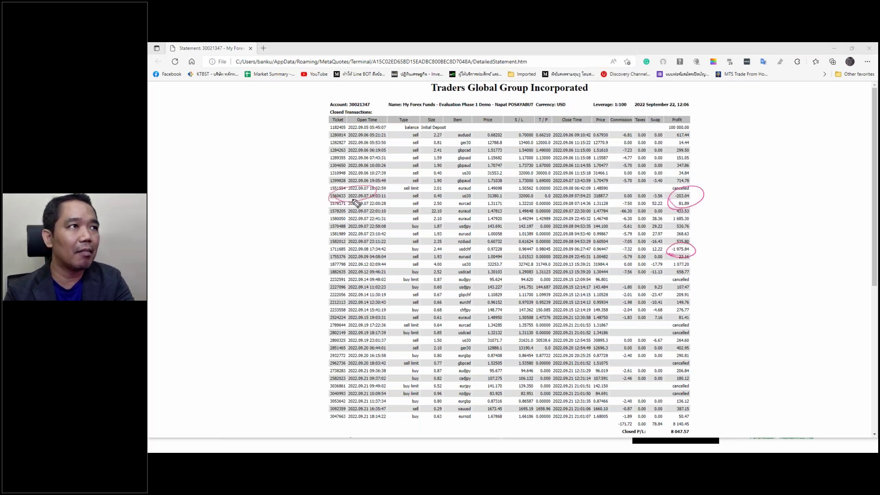
{"action": "left_click_drag", "start_coordinate": [352, 260], "coordinate": [342, 264]}
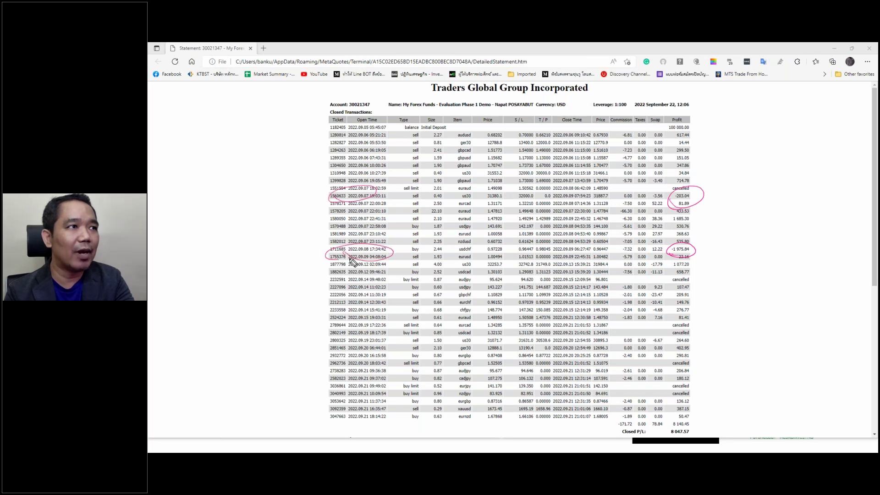
Step: Draw lines outward from the two circled losses and handwrite a short note between them
{"action": "left_click_drag", "start_coordinate": [694, 256], "coordinate": [732, 240]}
{"action": "mouse_move", "coordinate": [705, 198]}
{"action": "left_mouse_down"}
{"action": "mouse_move", "coordinate": [729, 194]}
{"action": "mouse_move", "coordinate": [731, 223]}
{"action": "mouse_move", "coordinate": [738, 222]}
{"action": "left_mouse_up"}
{"action": "left_click_drag", "start_coordinate": [756, 216], "coordinate": [755, 224]}
{"action": "left_click_drag", "start_coordinate": [763, 220], "coordinate": [781, 215]}
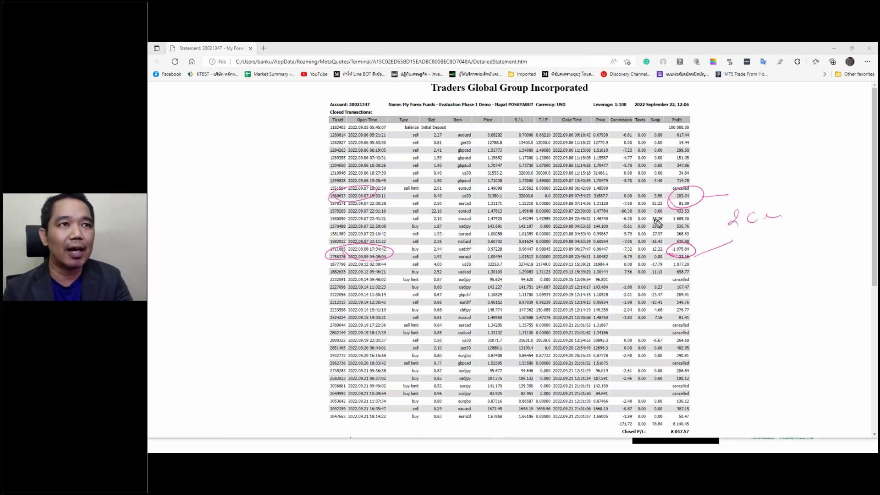
Step: Circle the type, size and item of the us30 and usdchf trades and add a handwritten mark beside the us30 loss
{"action": "mouse_move", "coordinate": [413, 205]}
{"action": "left_mouse_down"}
{"action": "mouse_move", "coordinate": [479, 194]}
{"action": "mouse_move", "coordinate": [431, 211]}
{"action": "left_mouse_up"}
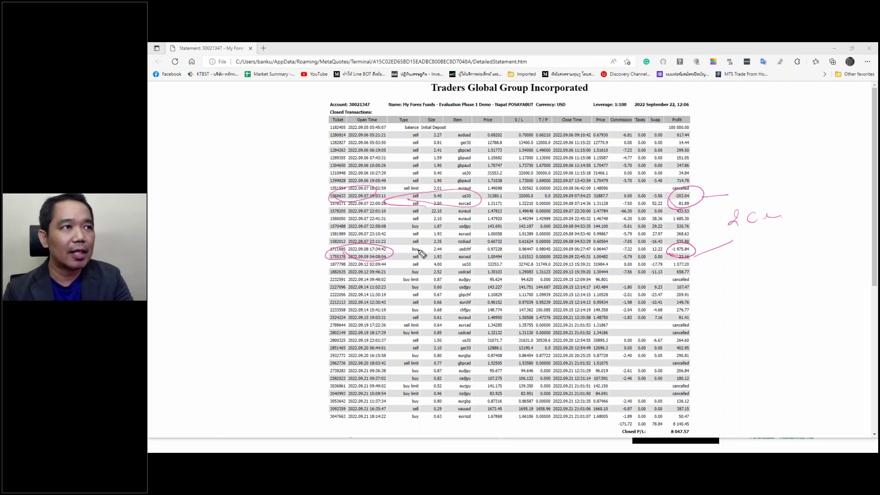
{"action": "mouse_move", "coordinate": [407, 256]}
{"action": "left_mouse_down"}
{"action": "mouse_move", "coordinate": [487, 249]}
{"action": "mouse_move", "coordinate": [394, 252]}
{"action": "left_mouse_up"}
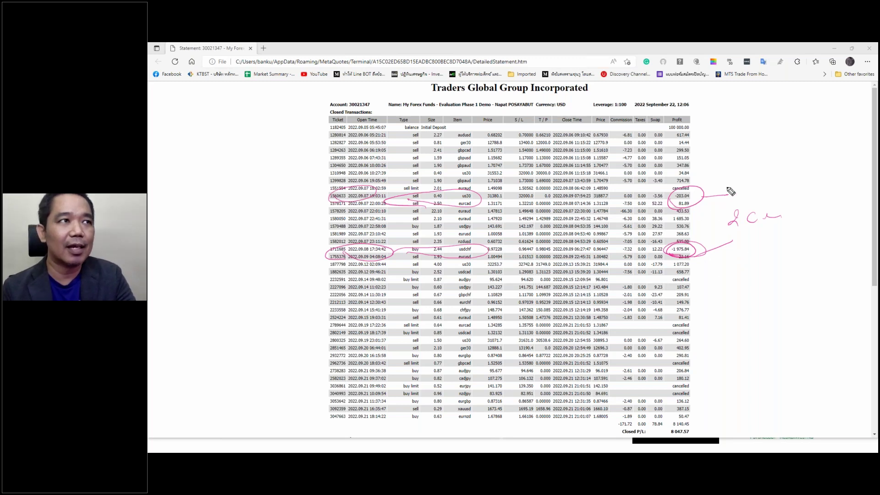
{"action": "left_click_drag", "start_coordinate": [722, 187], "coordinate": [745, 182]}
{"action": "left_click_drag", "start_coordinate": [693, 207], "coordinate": [708, 201]}
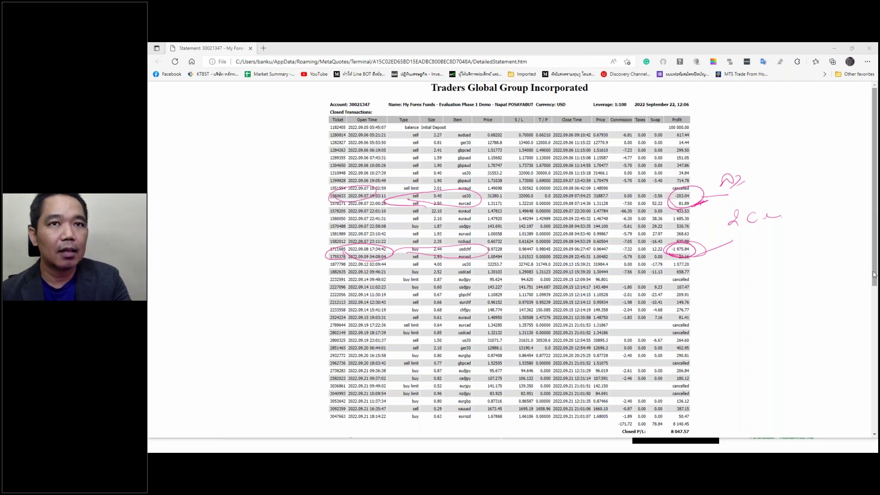
Step: Review the statement's summary, balance curve and trade details, close it and return to the Position sizing sheet in Excel
{"action": "scroll", "coordinate": [657, 435], "scroll_direction": "down", "scroll_amount": 5}
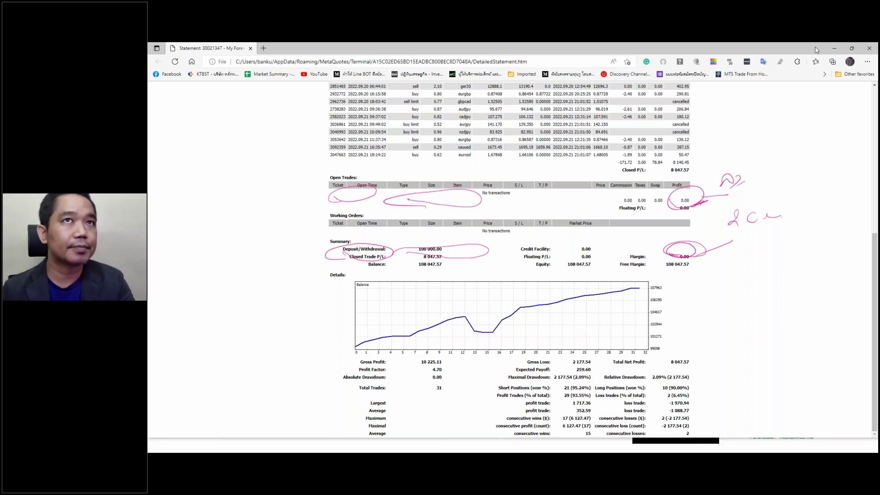
{"action": "left_click", "coordinate": [872, 50]}
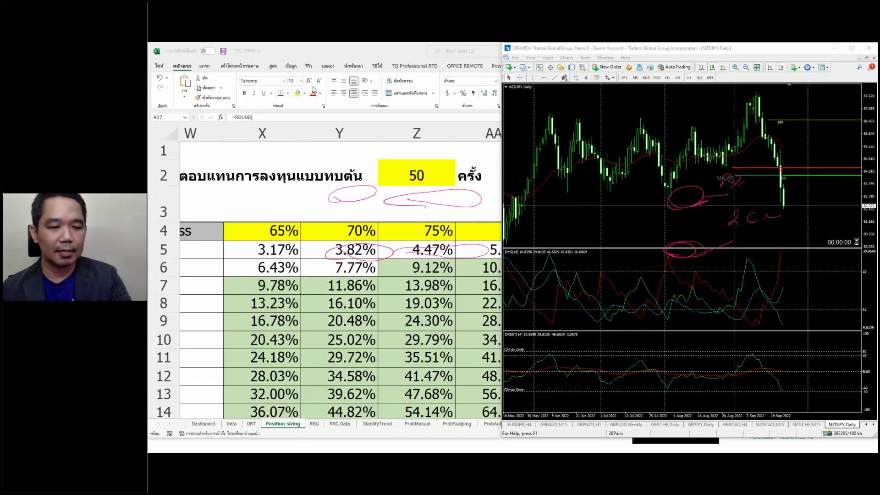
{"action": "left_click", "coordinate": [337, 51]}
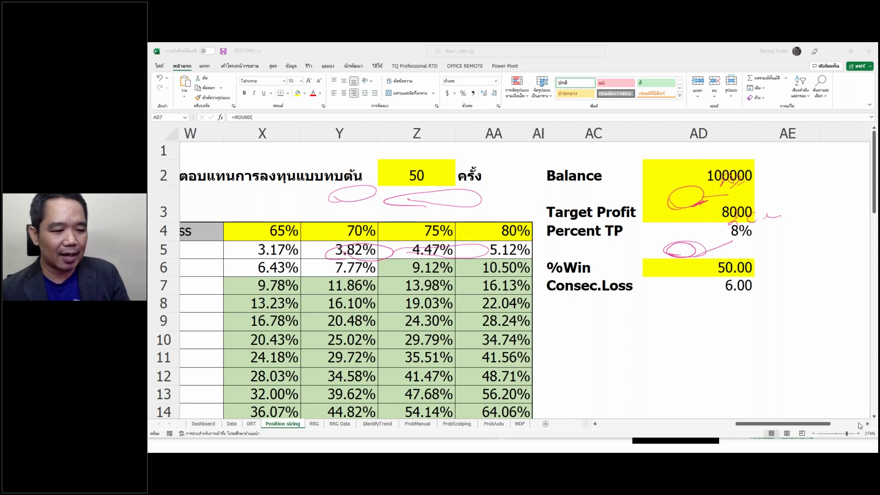
Step: Switch to Chrome, open the IC Markets Webinar Series- Thai spreadsheet and find the October 2022 webinar schedule
{"action": "key", "text": "alt+Tab"}
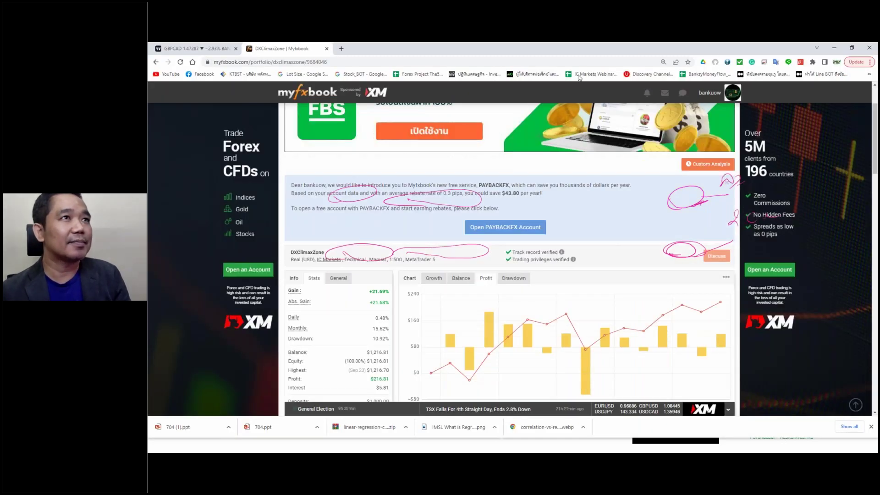
{"action": "left_click", "coordinate": [595, 75]}
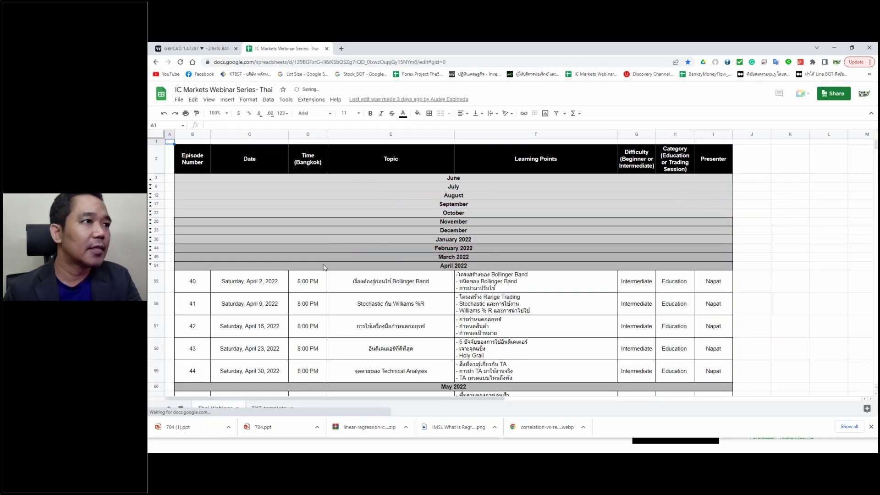
{"action": "scroll", "coordinate": [323, 267], "scroll_direction": "down", "scroll_amount": 3}
{"action": "scroll", "coordinate": [323, 267], "scroll_direction": "down", "scroll_amount": 10}
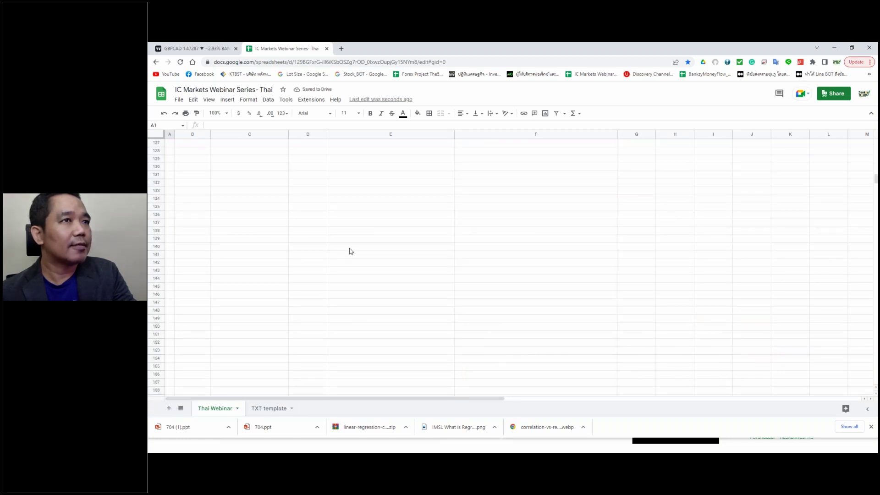
{"action": "scroll", "coordinate": [350, 251], "scroll_direction": "up", "scroll_amount": 10}
{"action": "scroll", "coordinate": [350, 251], "scroll_direction": "down", "scroll_amount": 2}
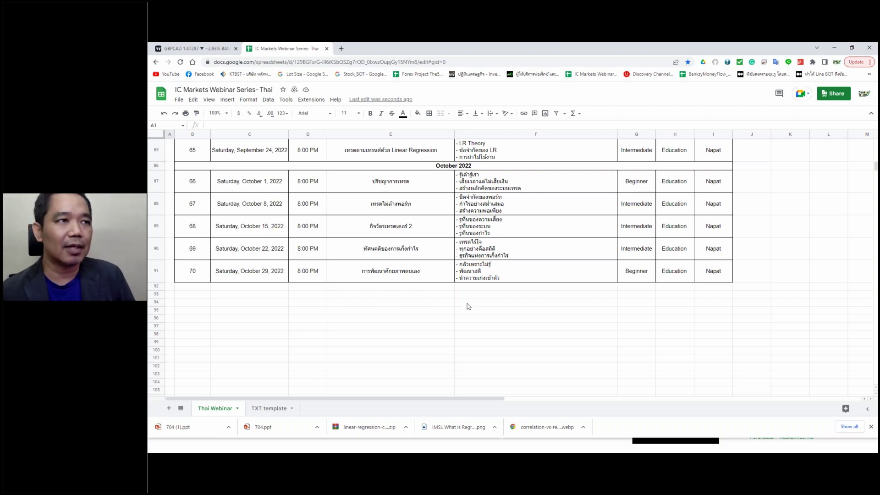
Step: Return to Excel's Position sizing sheet and inspect the Volatility Approach risk in E6 and the MIN amount in J3
{"action": "left_click", "coordinate": [836, 48]}
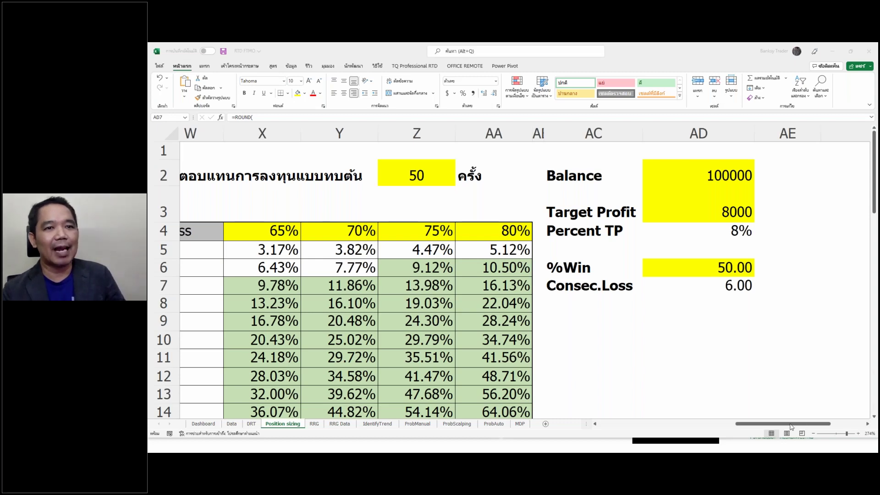
{"action": "left_click", "coordinate": [744, 426]}
{"action": "left_click_drag", "start_coordinate": [743, 427], "coordinate": [627, 438]}
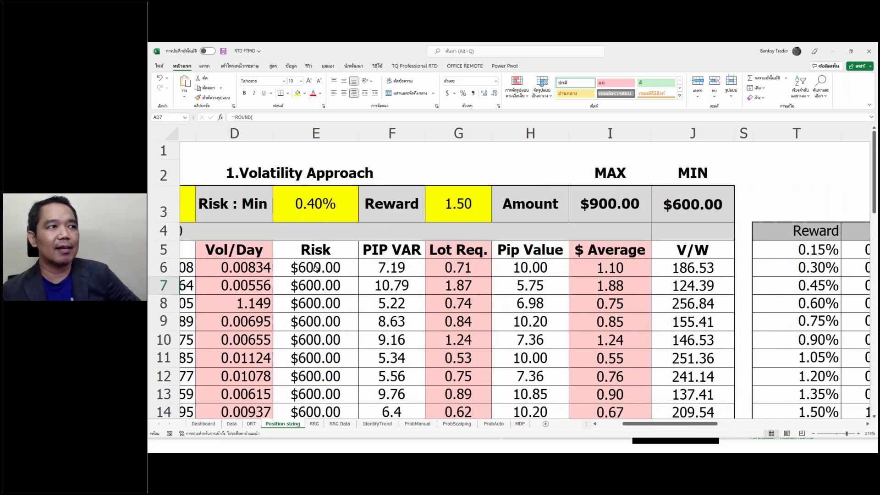
{"action": "left_click", "coordinate": [316, 267]}
{"action": "left_click", "coordinate": [704, 210]}
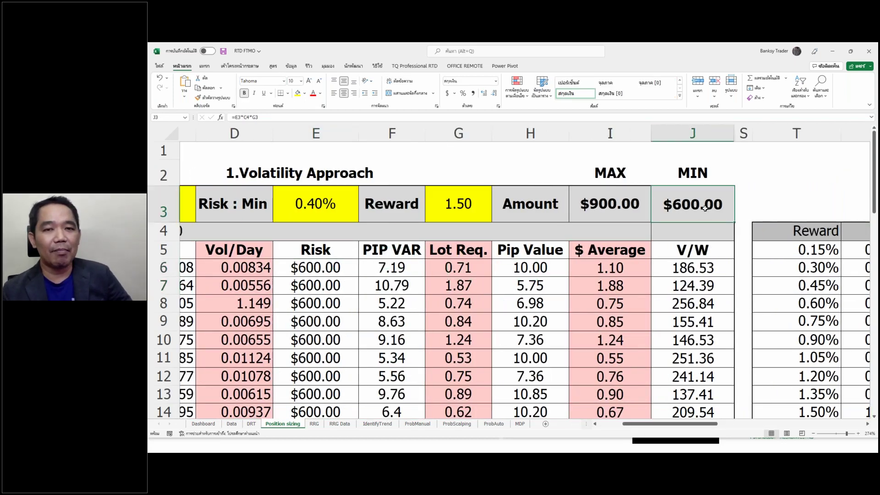